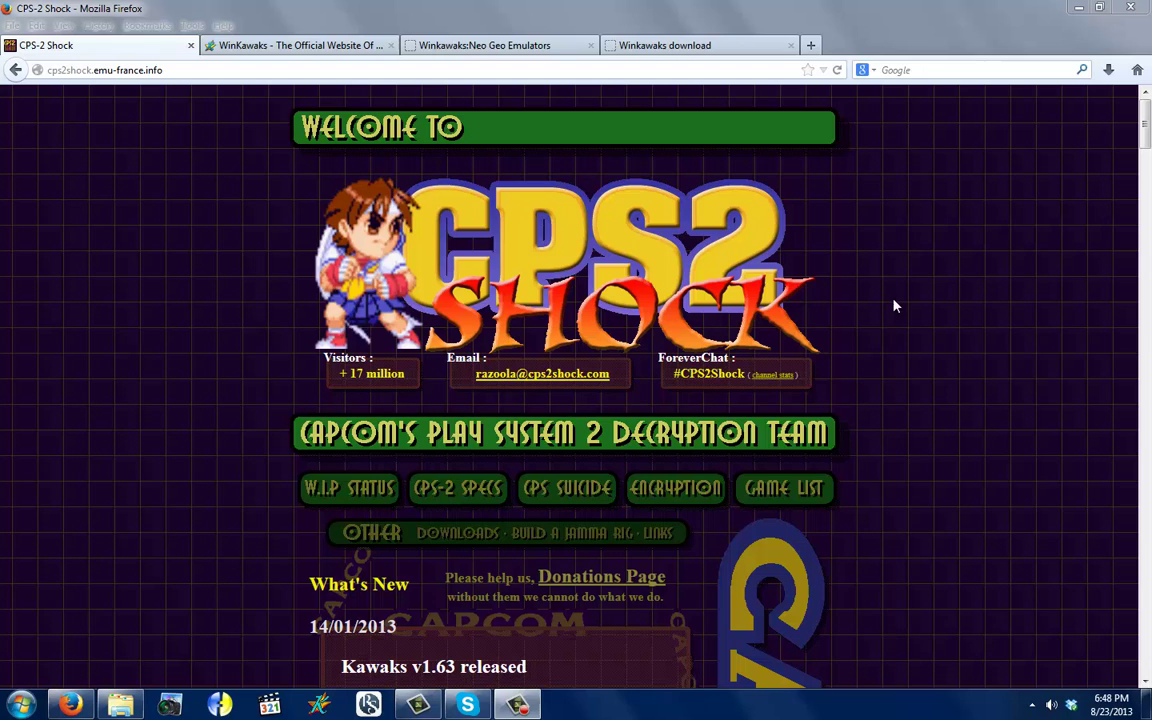
Scroll the CPS-2 Shock page down to the 14/01/2013 Kawaks v1.63 release news
click(984, 322)
scroll(440, 373, down, 5)
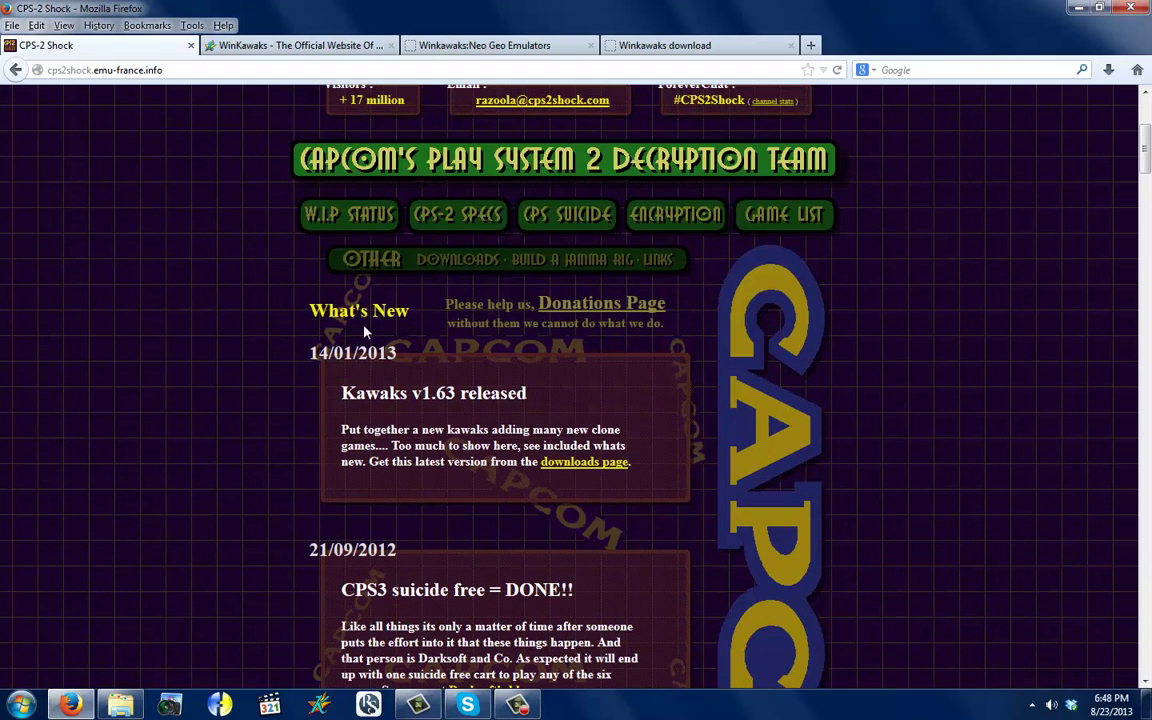
drag(314, 357, 398, 356)
click(403, 397)
Switch to the official WinKawaks website and look over its download page
click(308, 46)
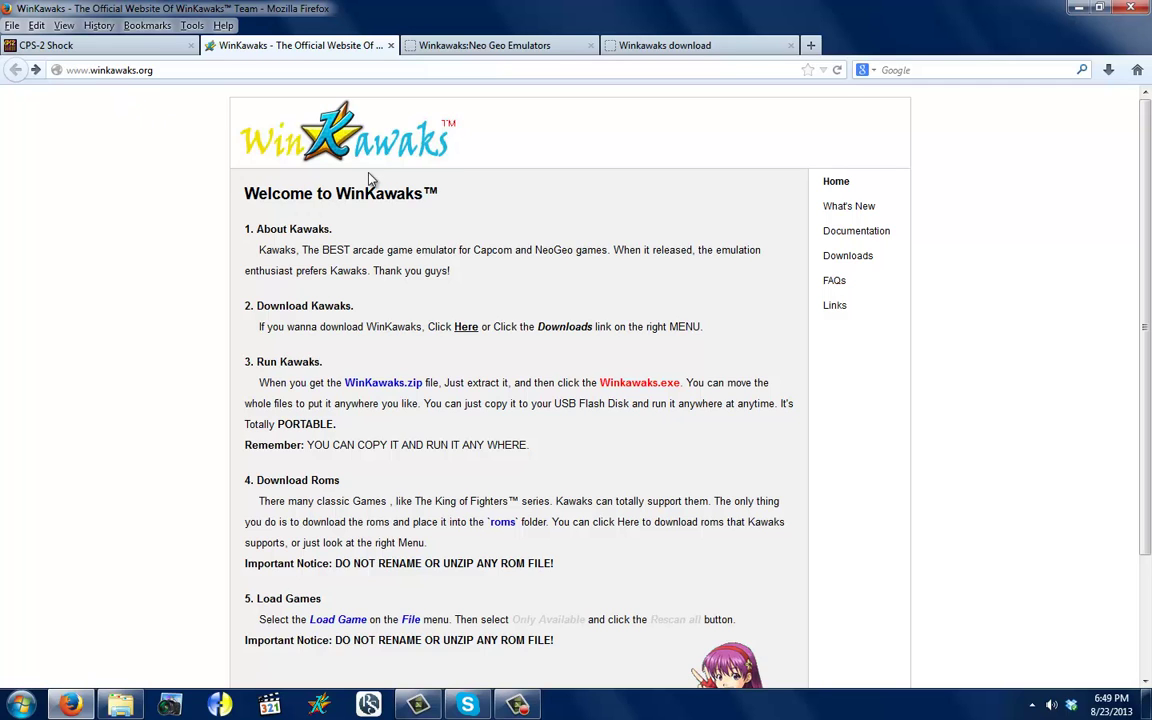
click(840, 256)
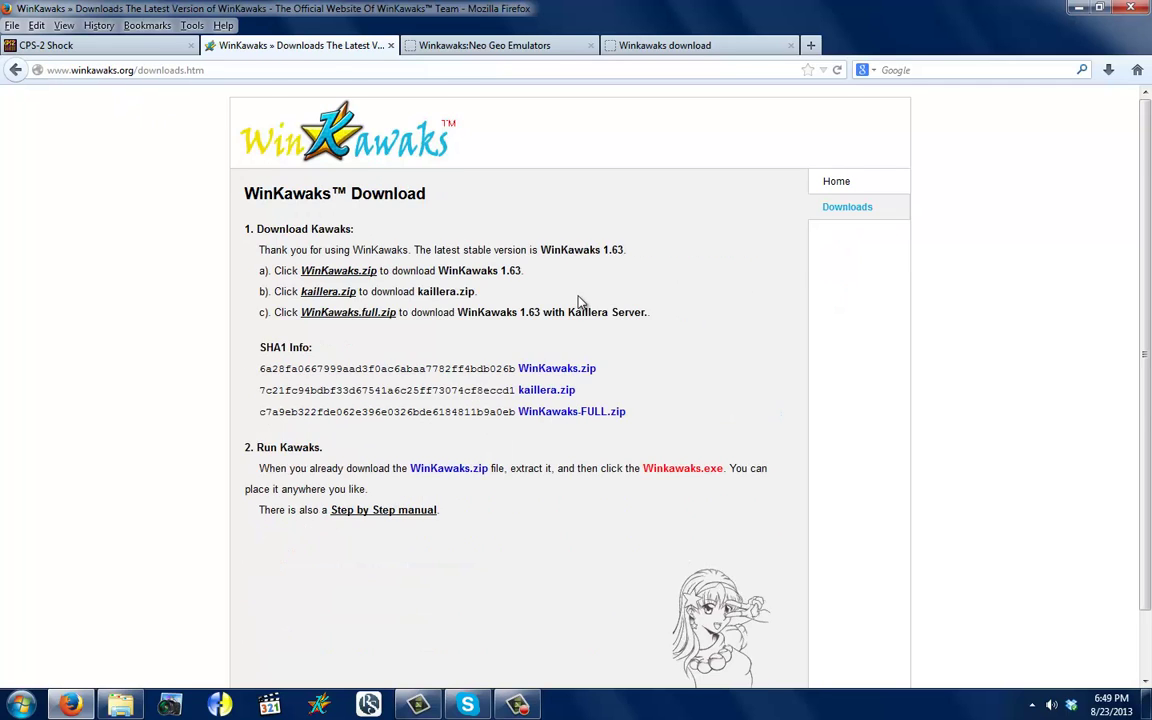
scroll(576, 301, down, 2)
scroll(370, 275, up, 2)
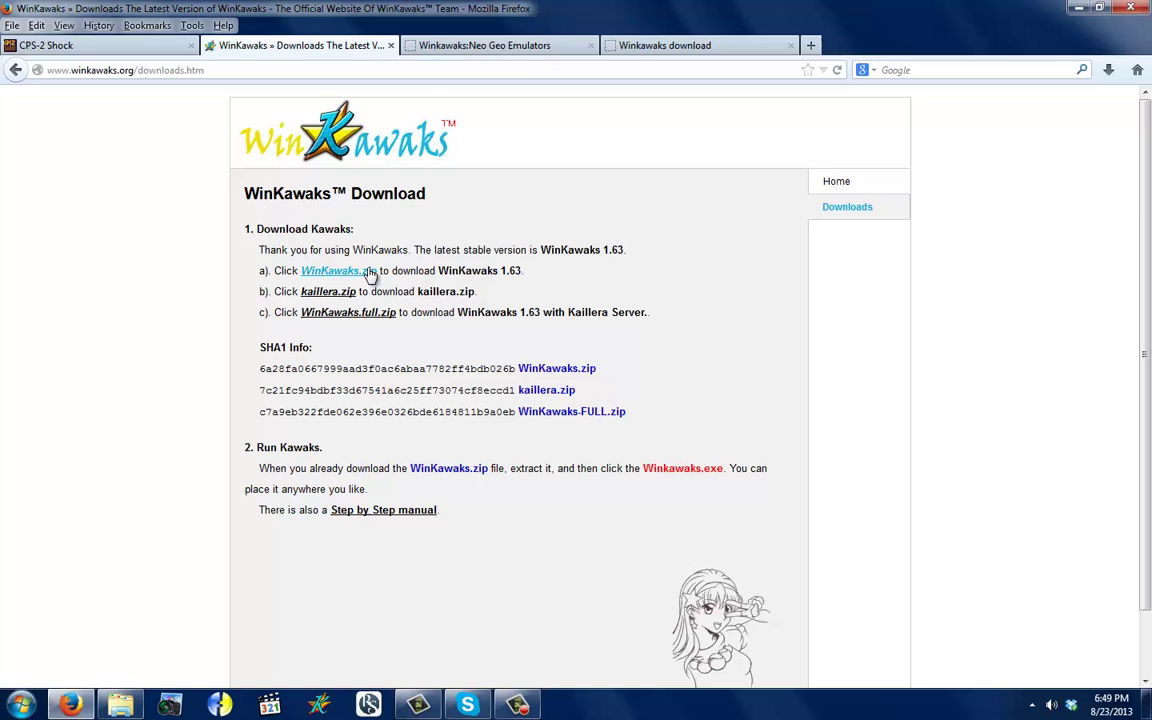
On kawaks.net, view the Metal Slug 1 game page, then return to the home page
click(527, 47)
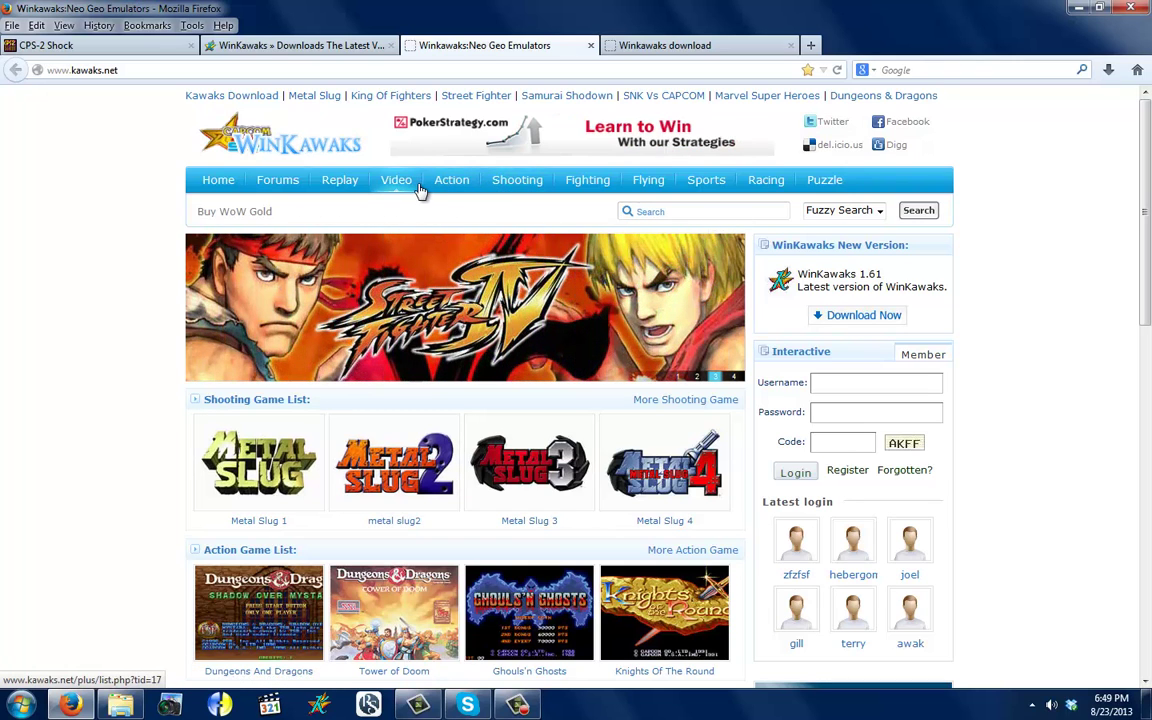
click(290, 455)
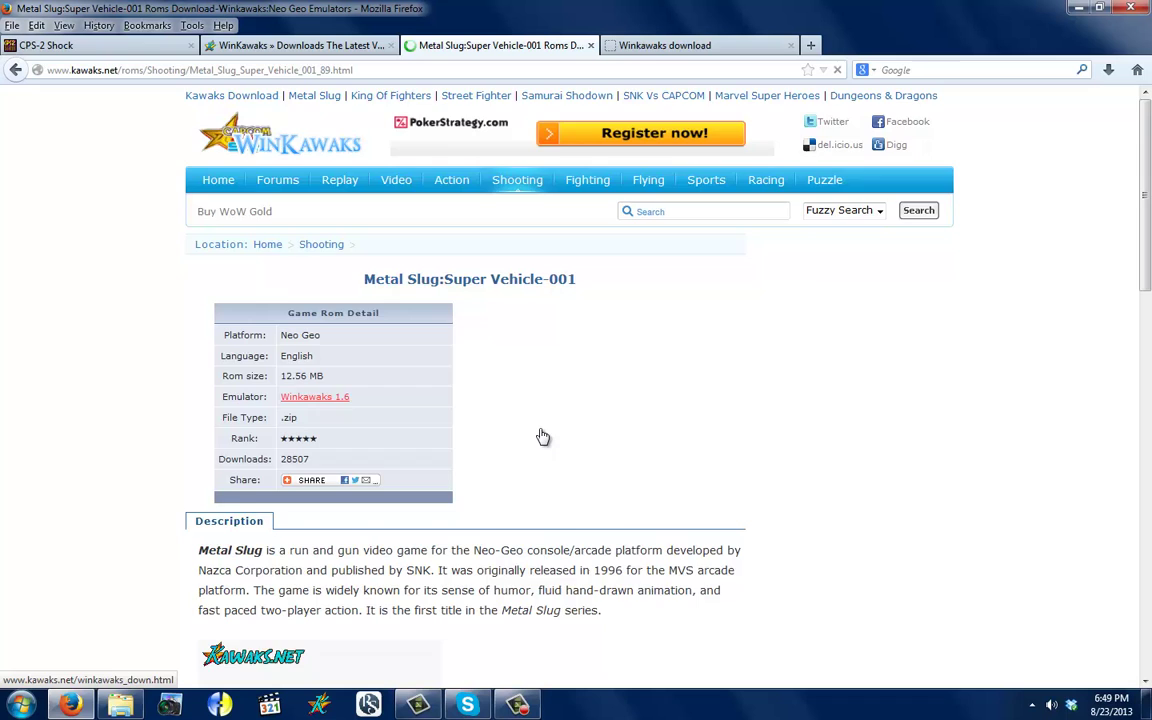
scroll(530, 440, down, 4)
scroll(530, 440, down, 13)
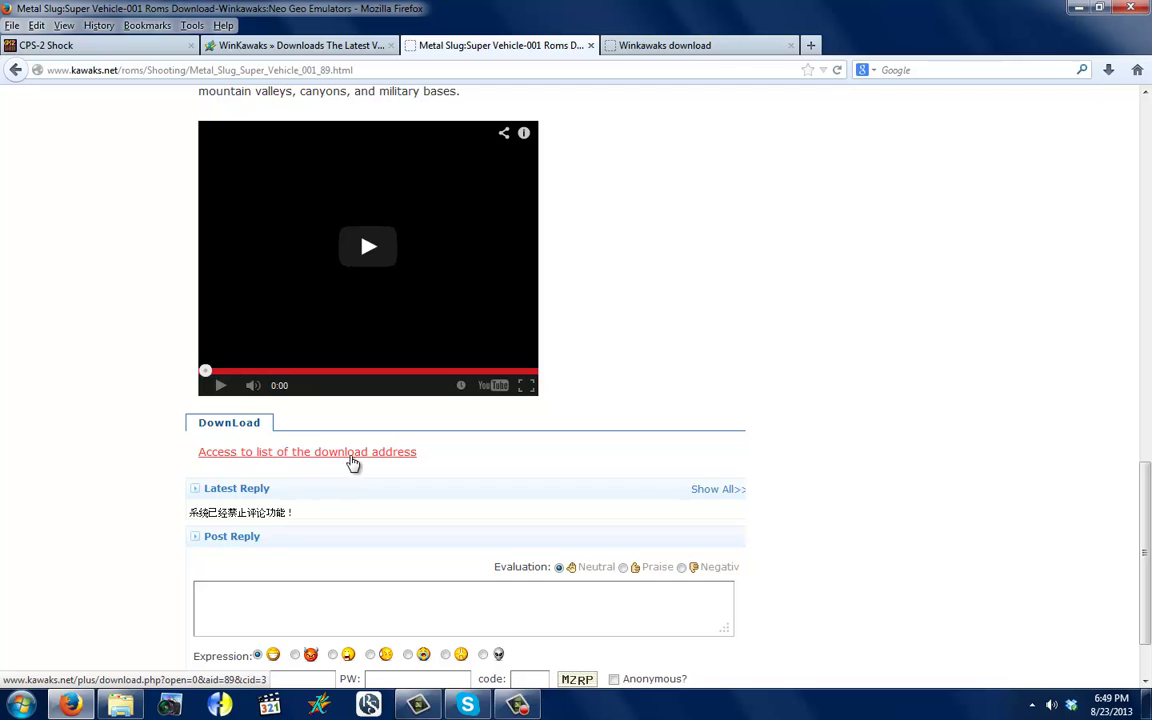
scroll(229, 190, up, 15)
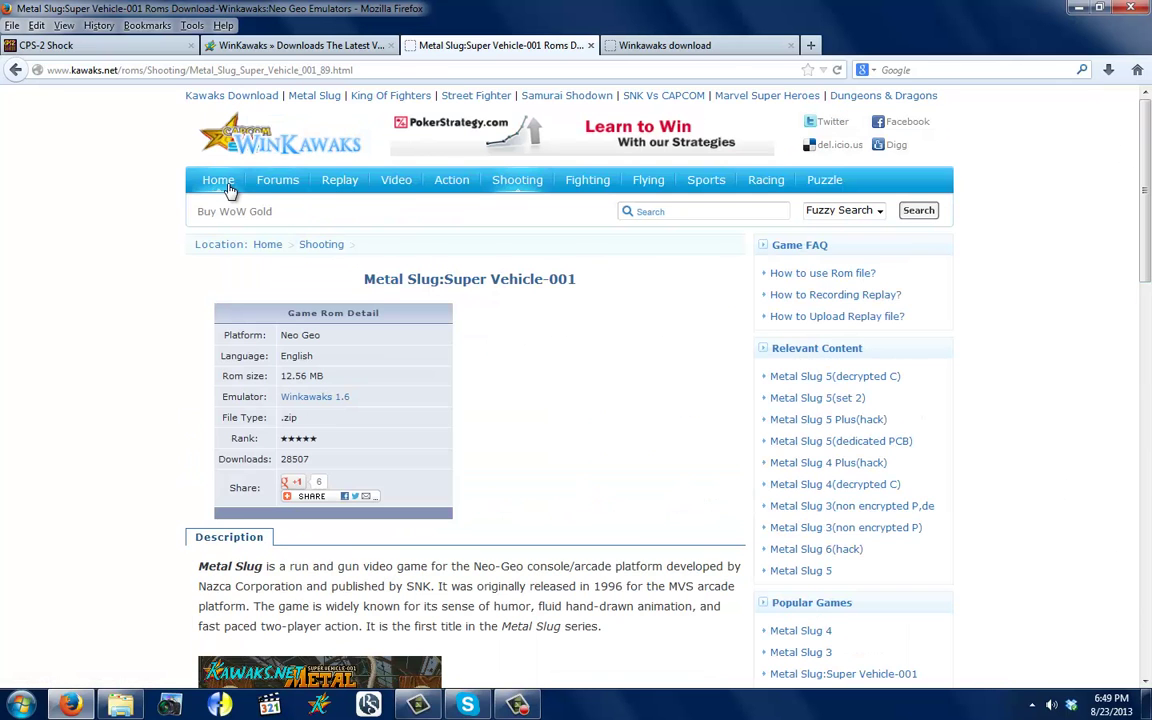
click(222, 180)
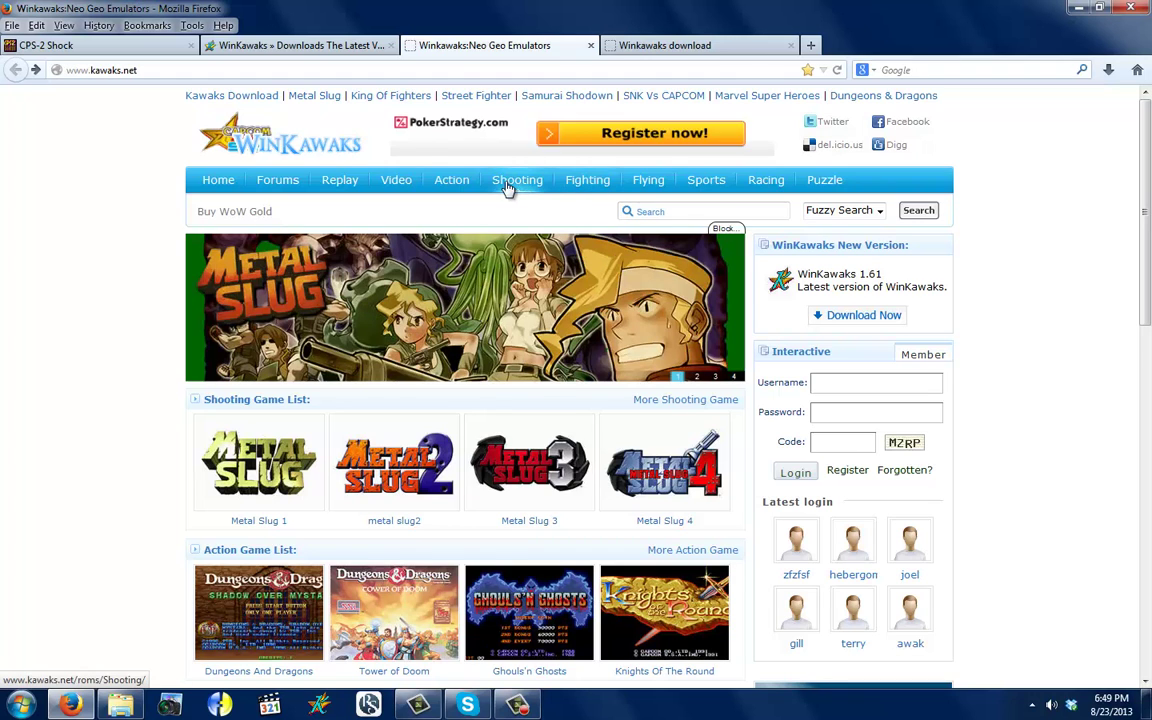
Browse the kawaks.net Shooting games list with its Metal Slug listings
click(503, 189)
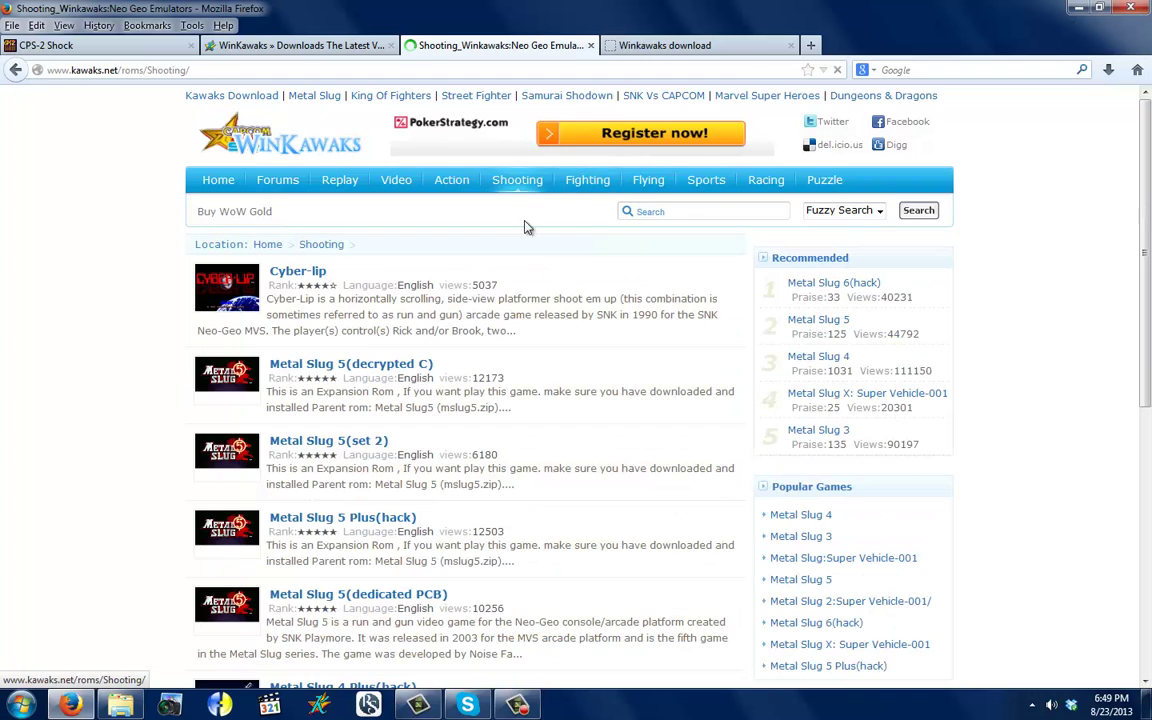
scroll(327, 345, down, 5)
scroll(330, 365, down, 3)
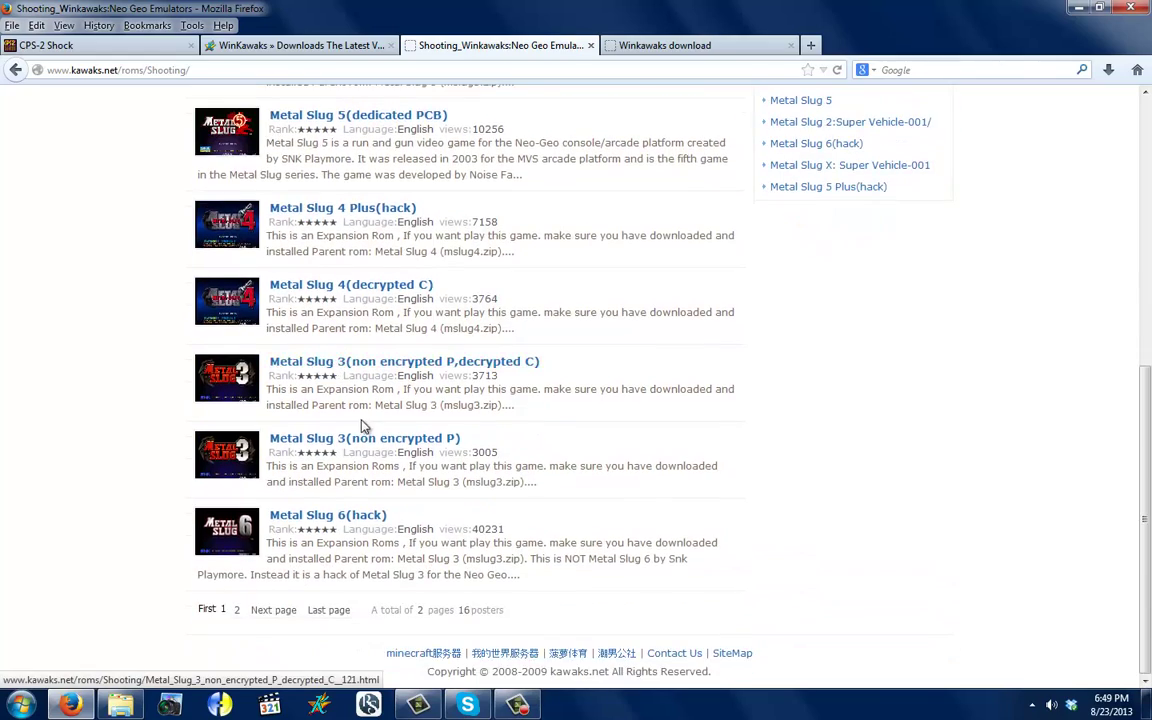
scroll(325, 377, up, 6)
scroll(370, 391, down, 3)
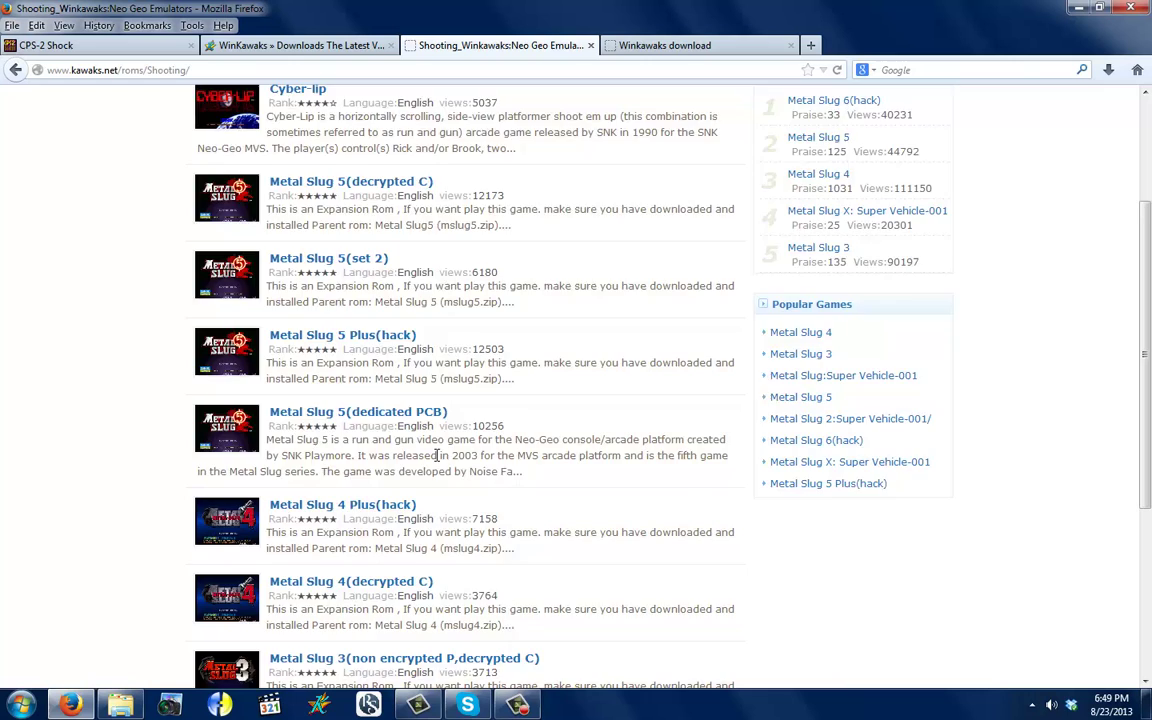
scroll(437, 455, up, 3)
Close the 'Winkawaks download' tab, leaving the Shooting games list showing
click(679, 47)
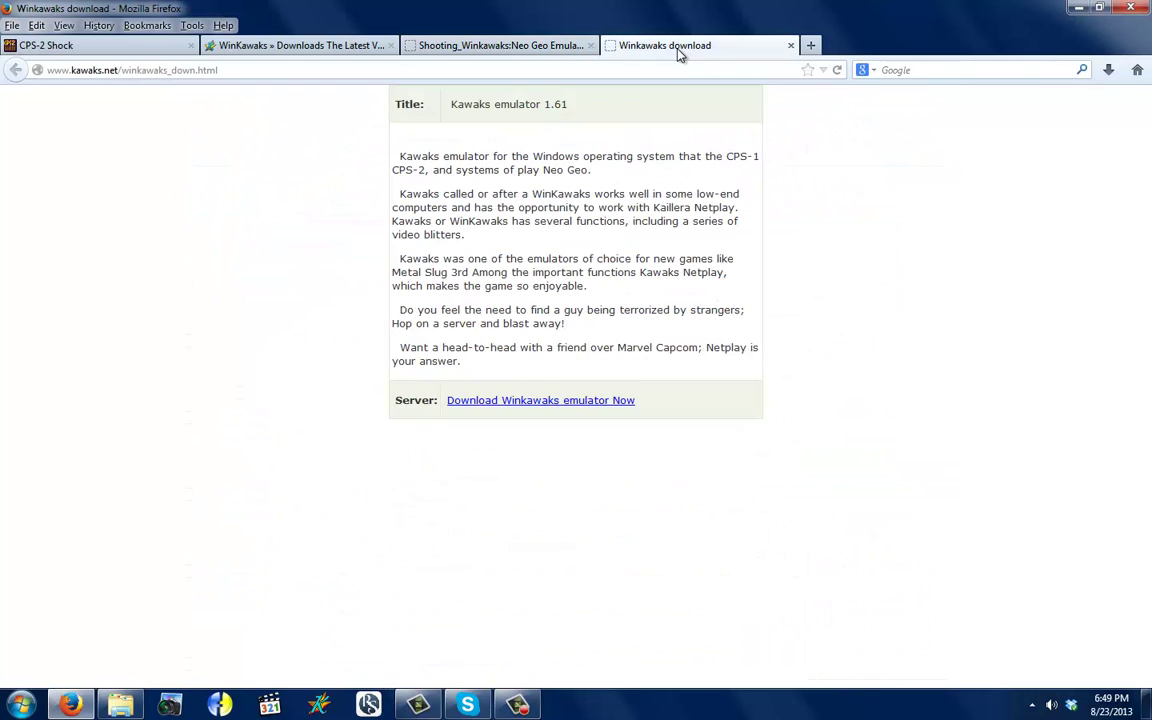
click(511, 50)
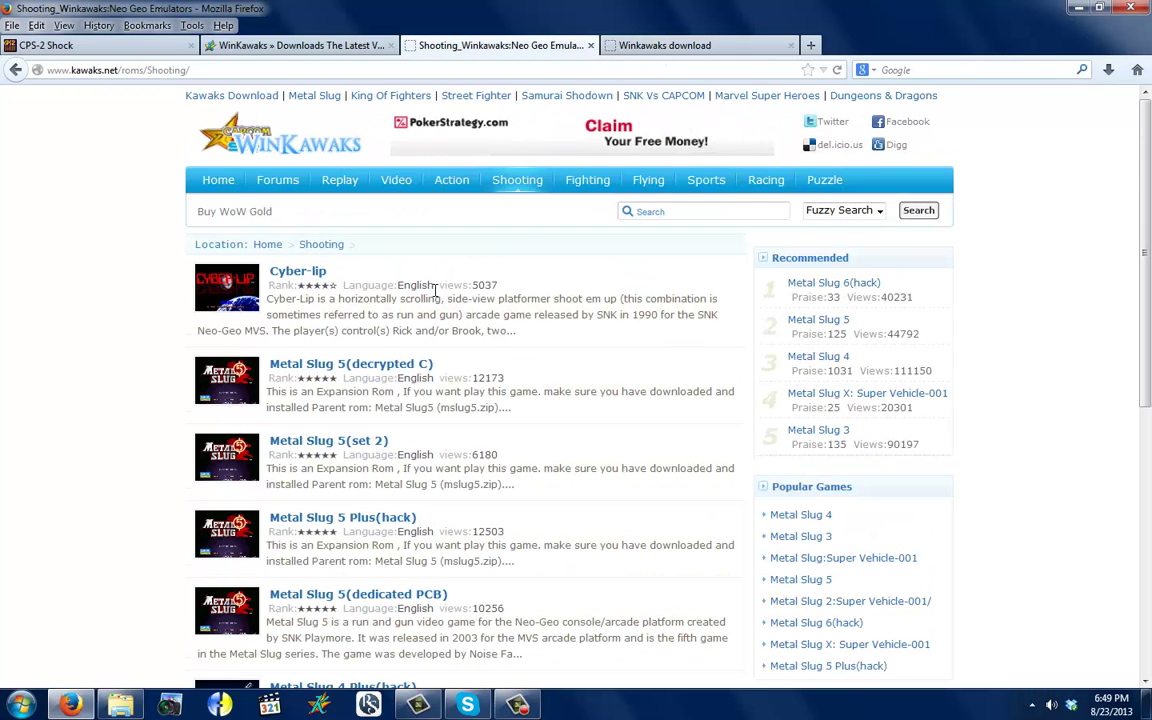
click(655, 47)
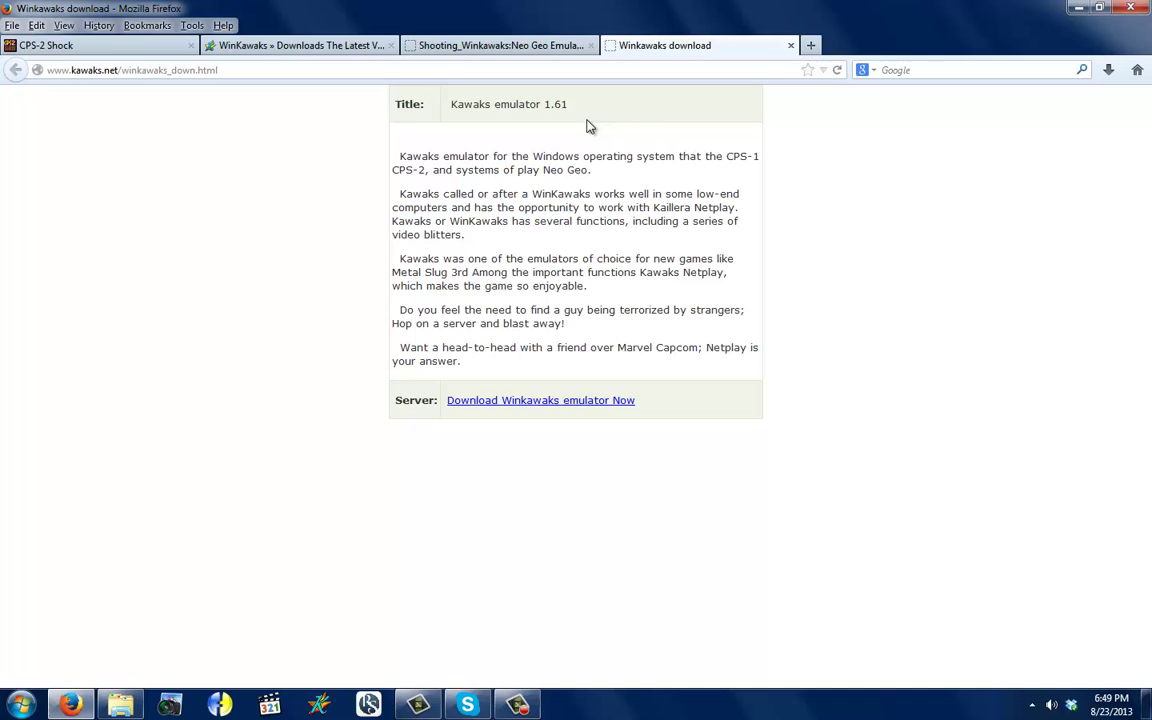
click(791, 46)
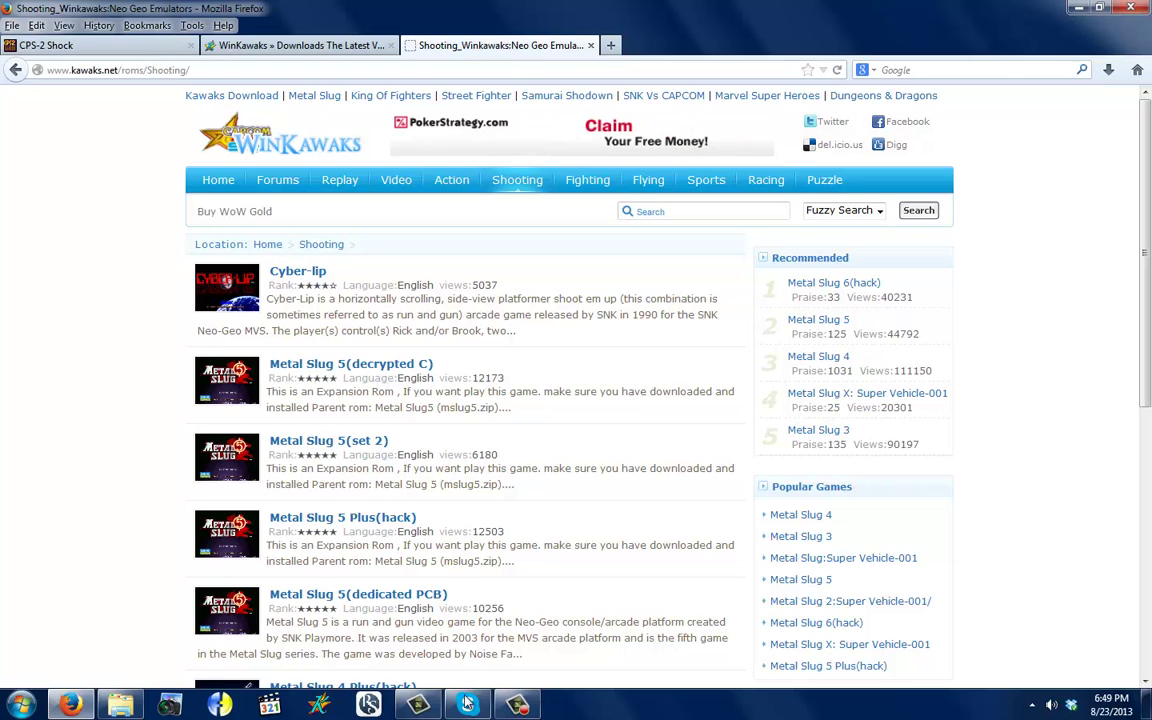
mouse_move(404, 705)
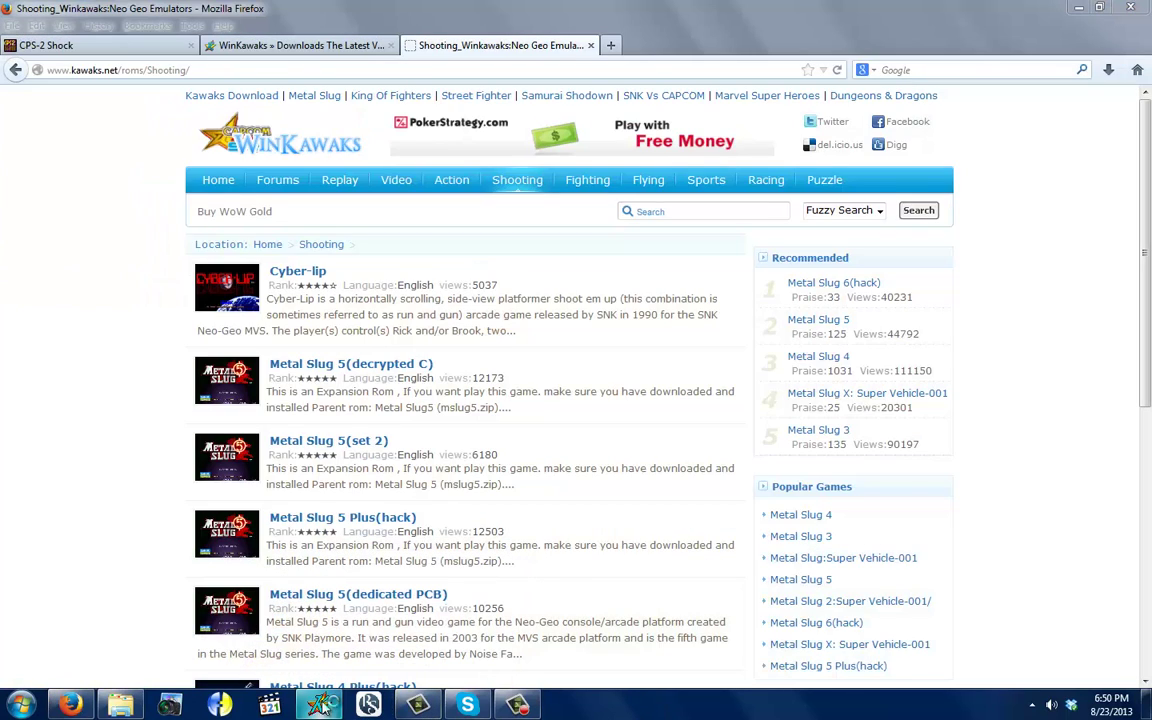
Check the Kawaks 1.46 load list of 149 games, cancel it and close the emulator
click(320, 706)
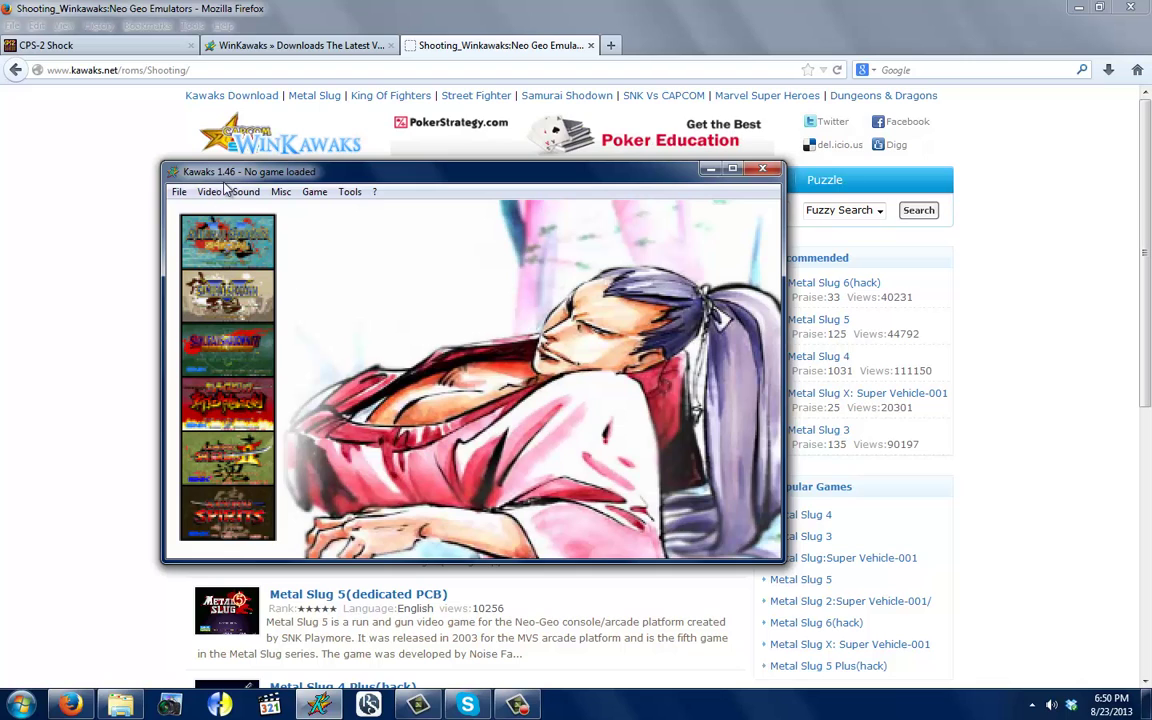
click(180, 191)
click(210, 211)
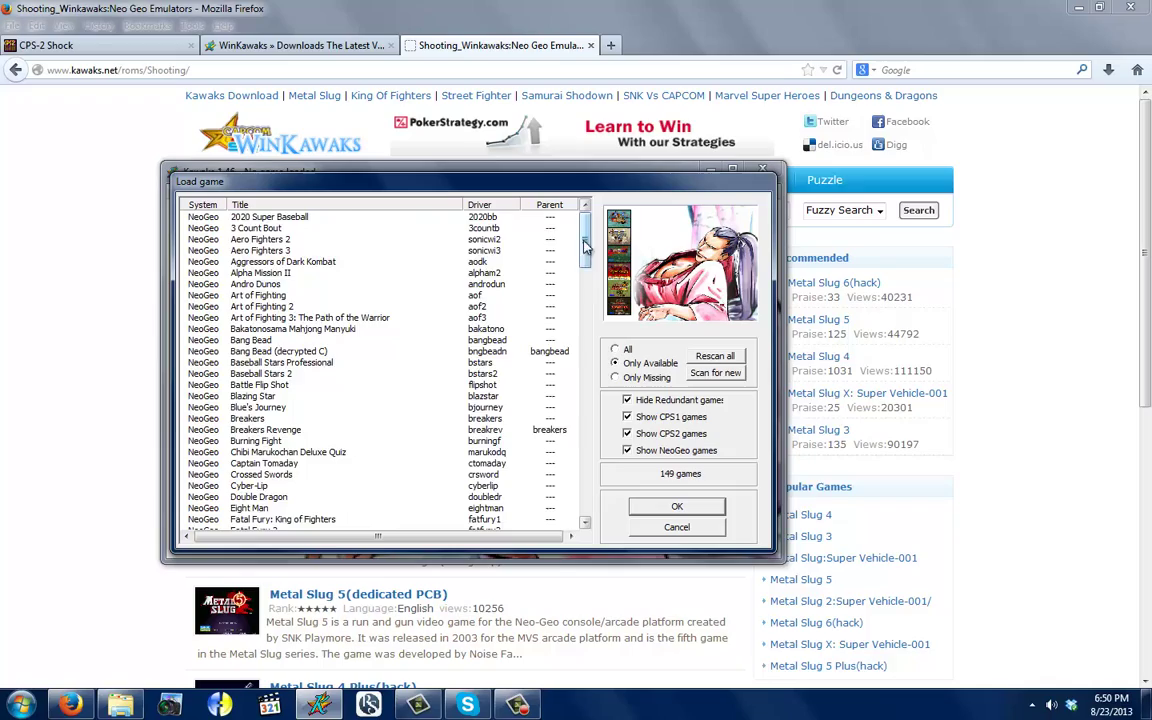
drag(587, 240, 586, 468)
click(677, 528)
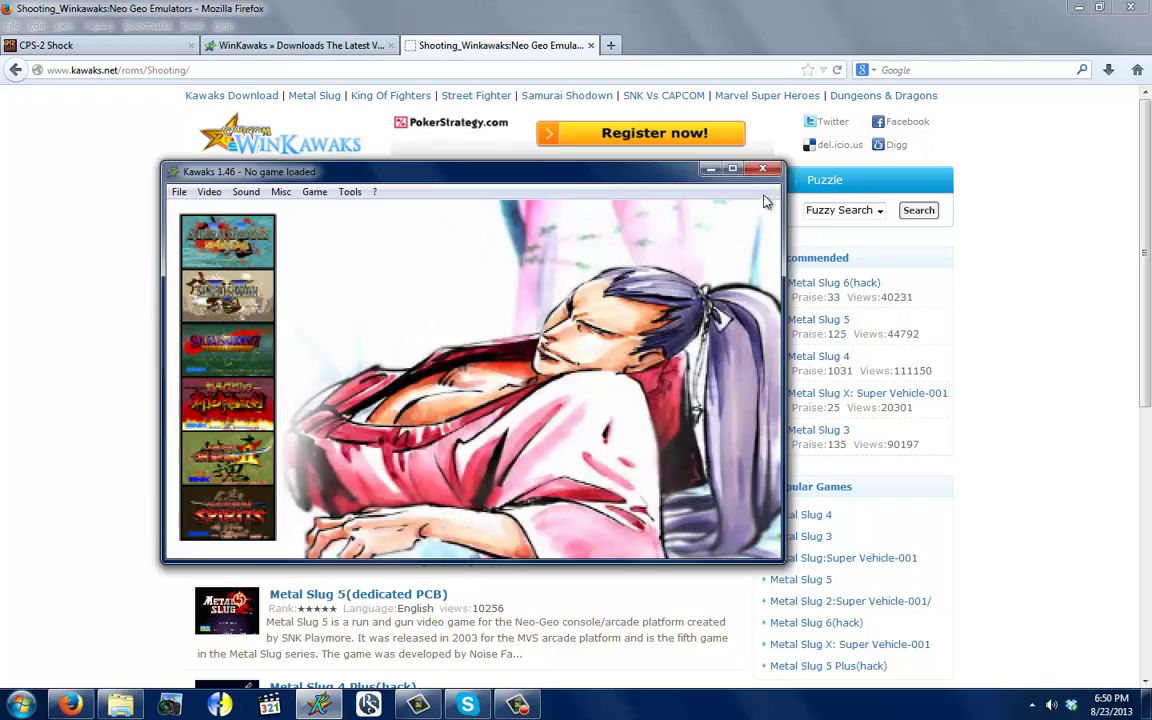
click(762, 168)
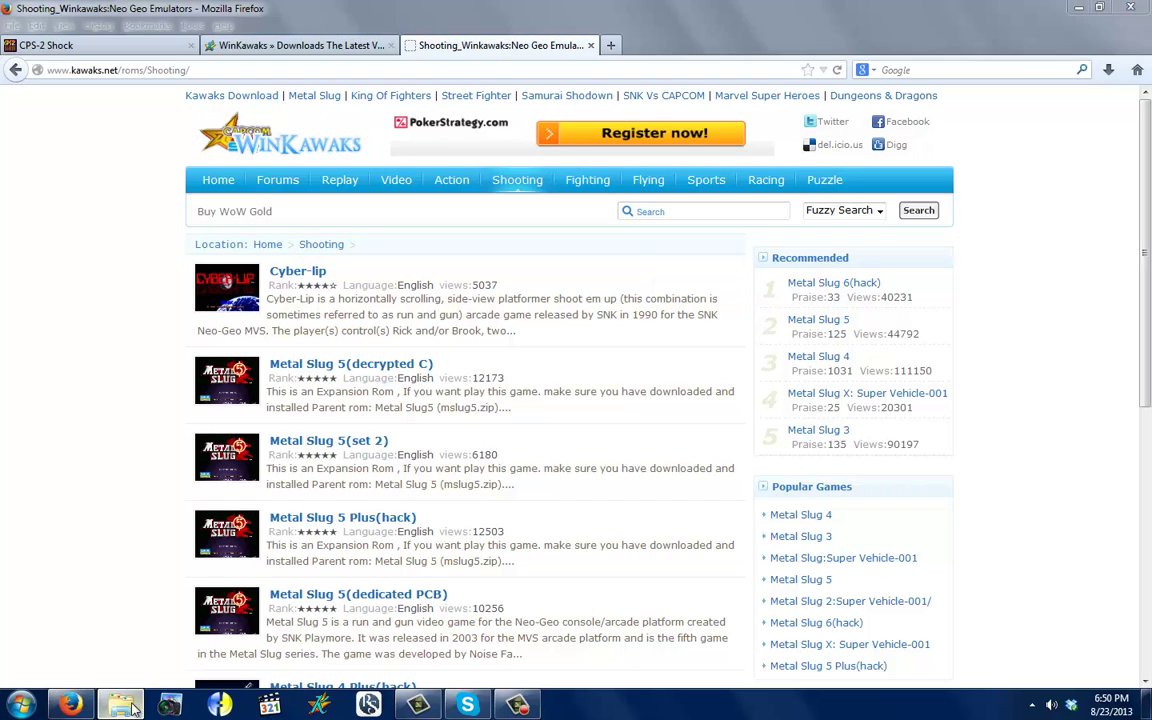
Launch WinKawaks 1.63 and bring up its Load game list
click(120, 705)
double_click(222, 441)
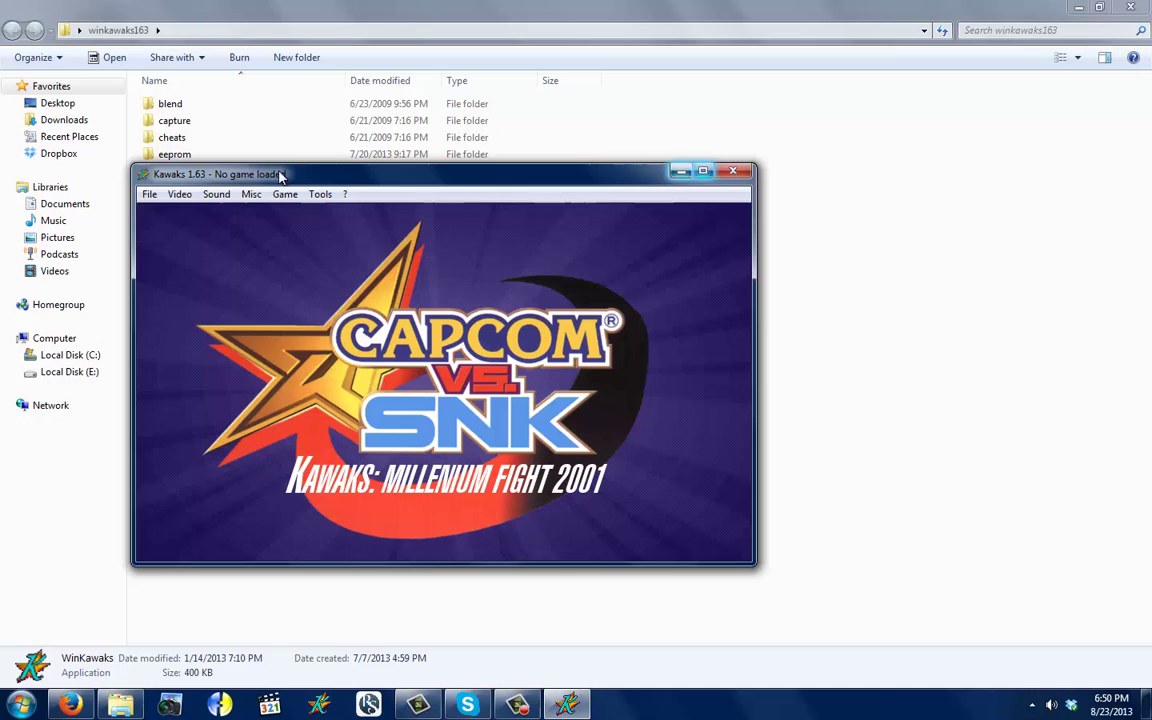
click(152, 195)
click(168, 212)
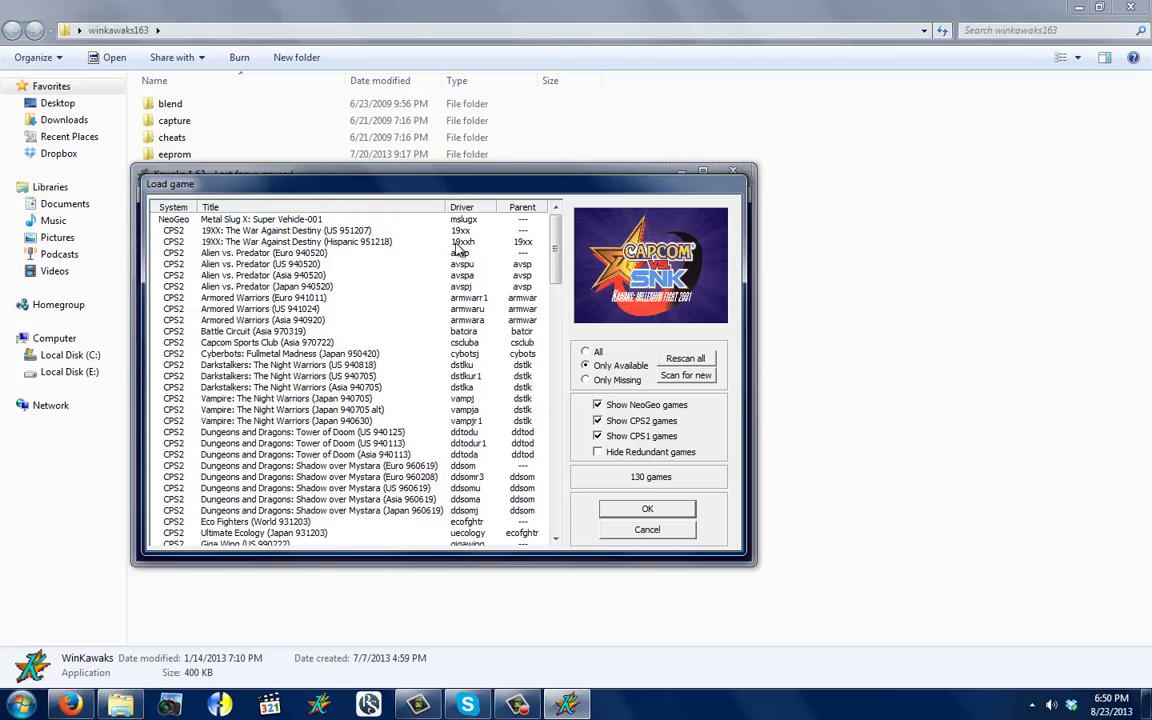
mouse_move(559, 245)
mouse_down()
mouse_move(561, 517)
mouse_move(539, 332)
mouse_move(560, 275)
mouse_move(558, 237)
mouse_up()
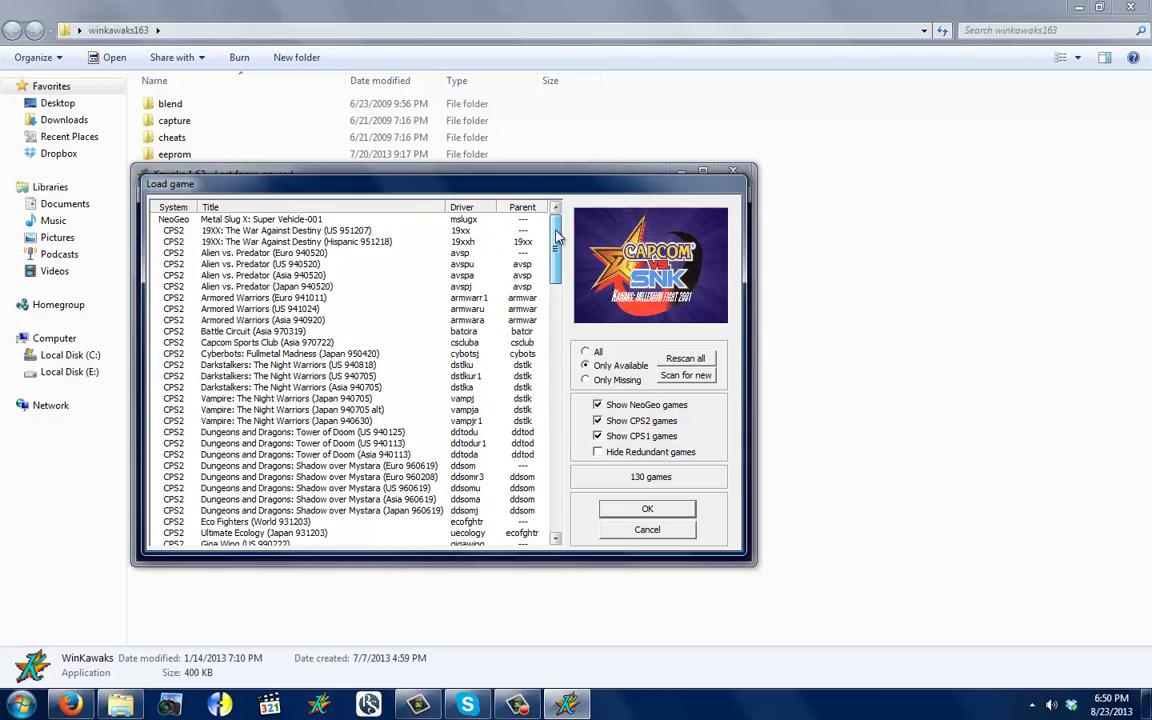
Preview several games, then load Dungeons and Dragons: Shadow over Mystara (US 960619)
click(277, 253)
click(280, 309)
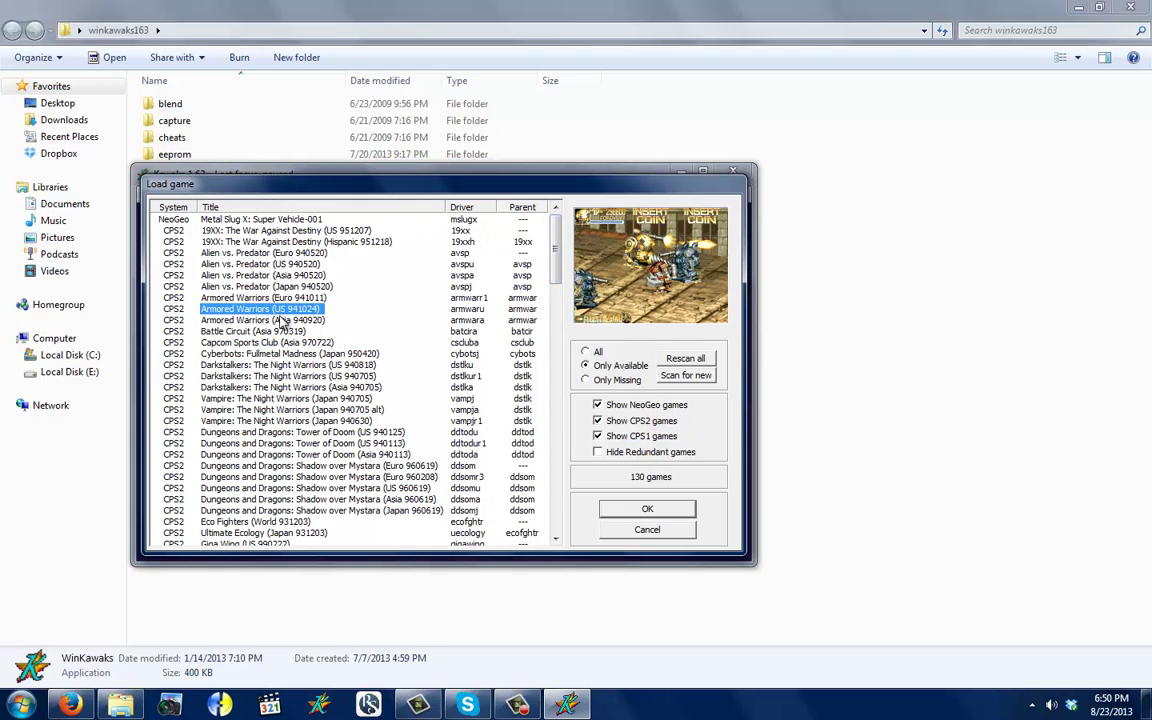
click(289, 343)
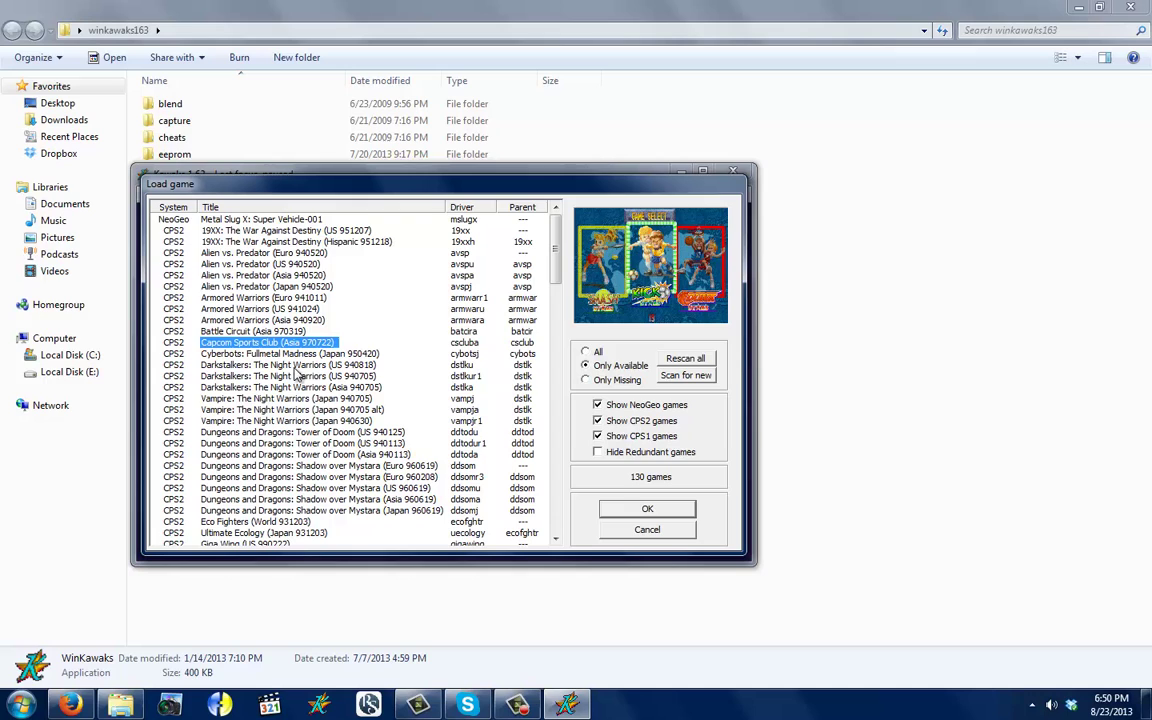
click(296, 355)
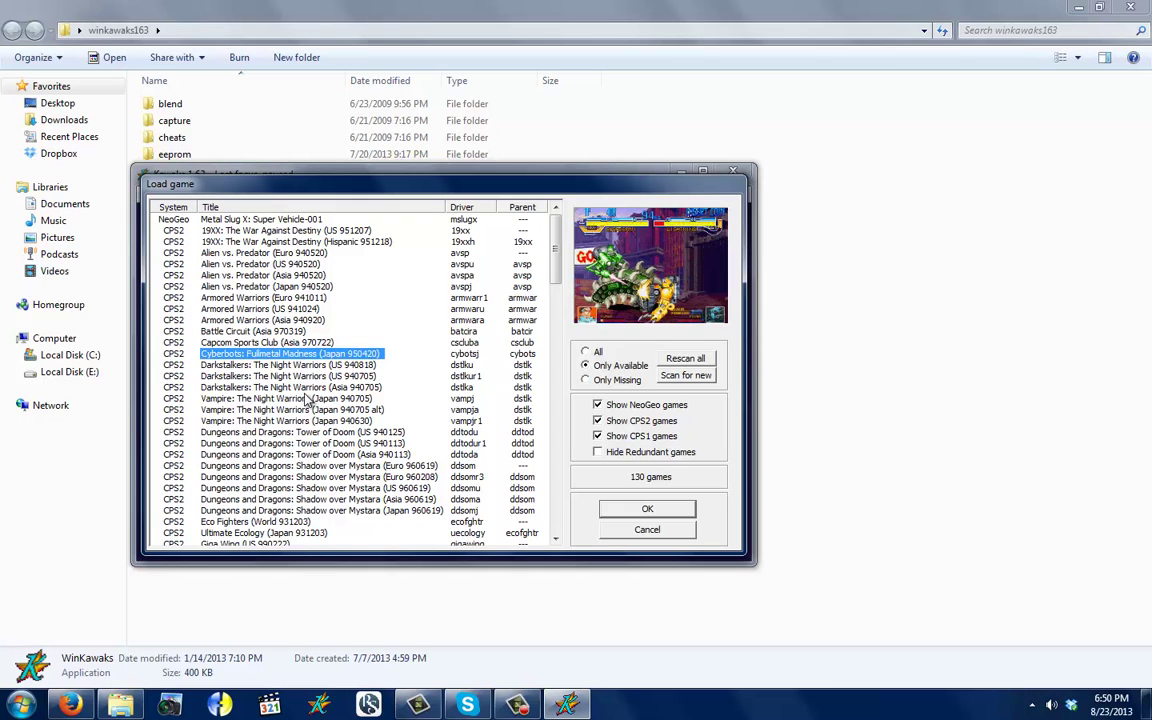
key(Down)
key(Down)
key(Down)
key(Down)
key(Down)
key(Down)
key(Down)
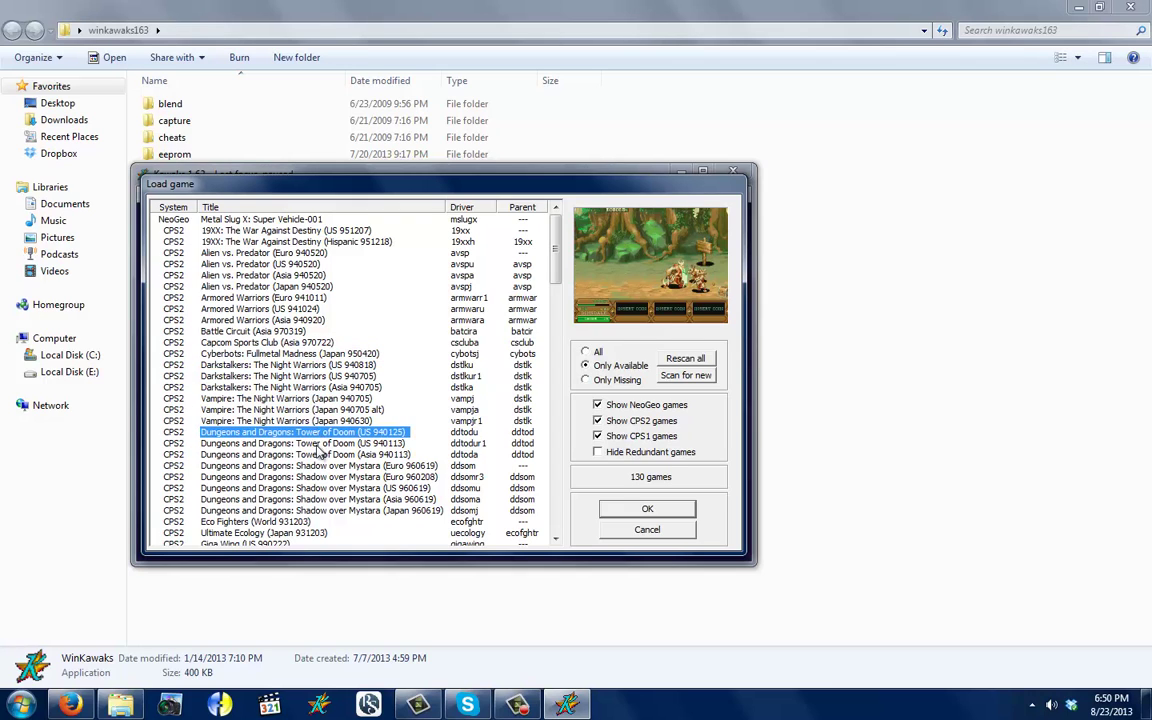
key(Down)
key(Down)
key(Down)
key(Down)
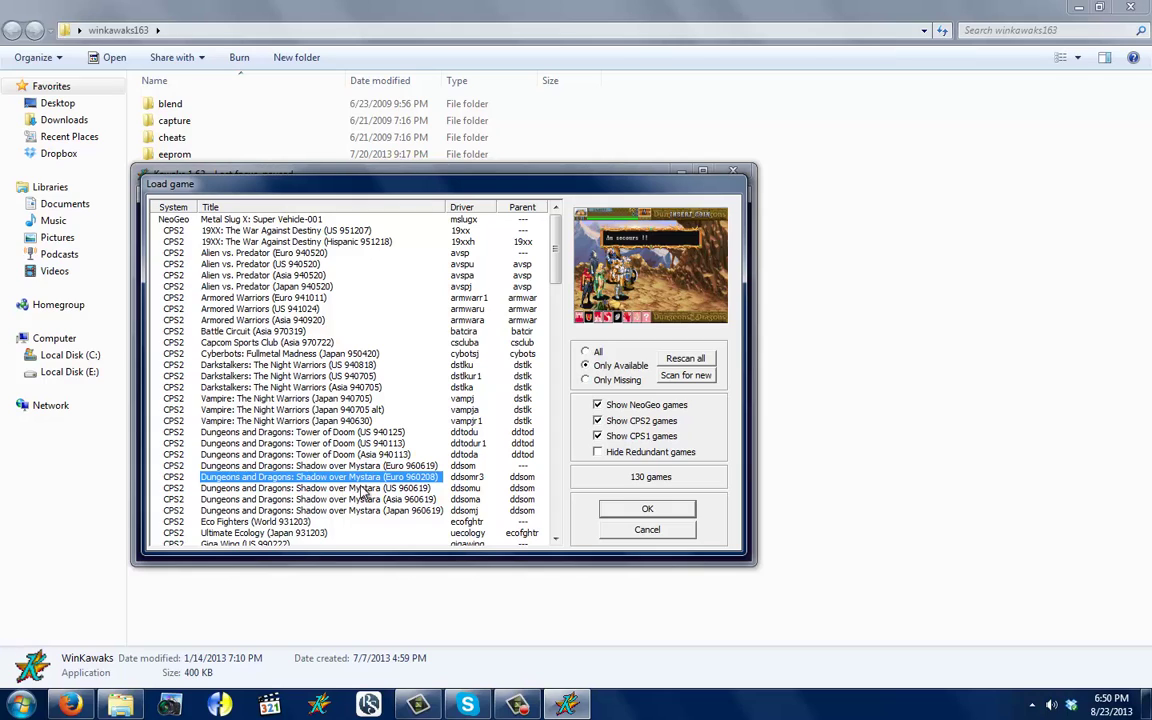
key(Down)
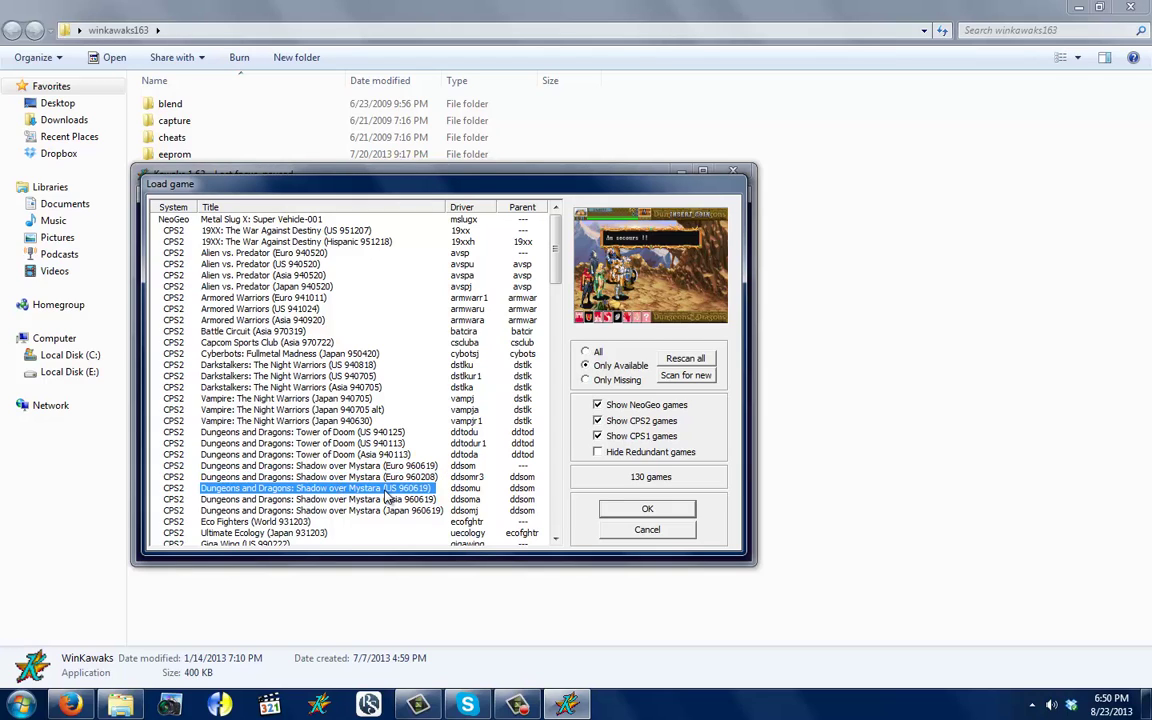
click(642, 511)
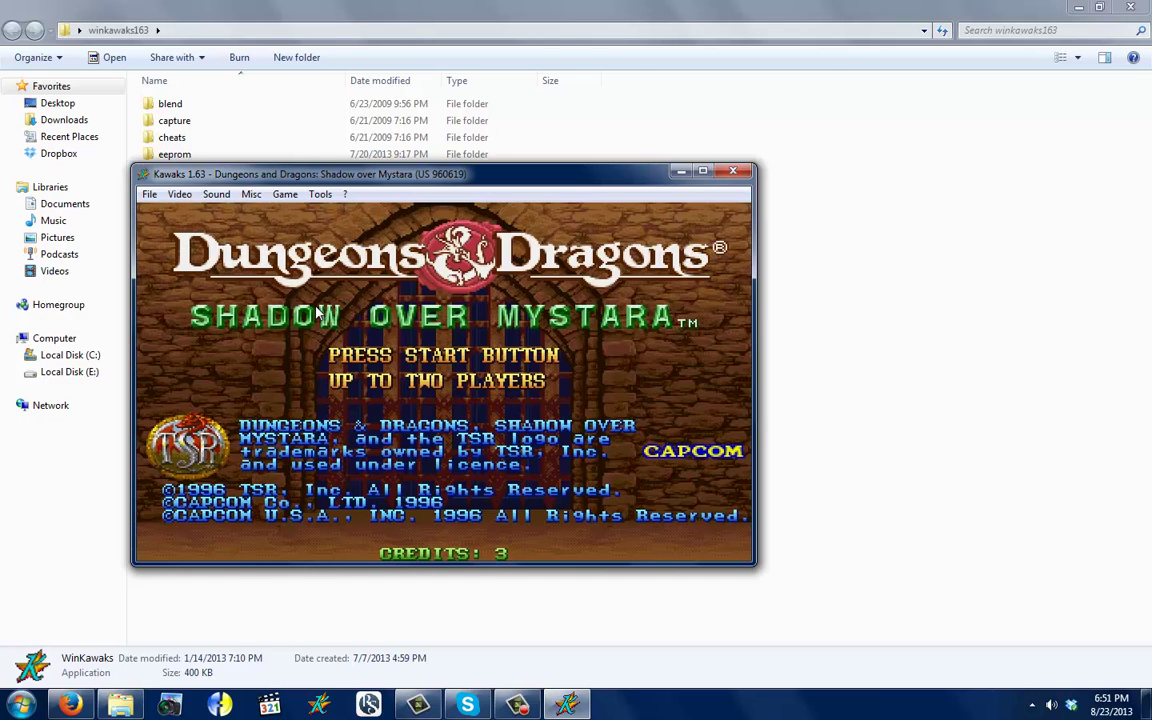
Start the game with key 1 and choose the Thief as player one
key(1)
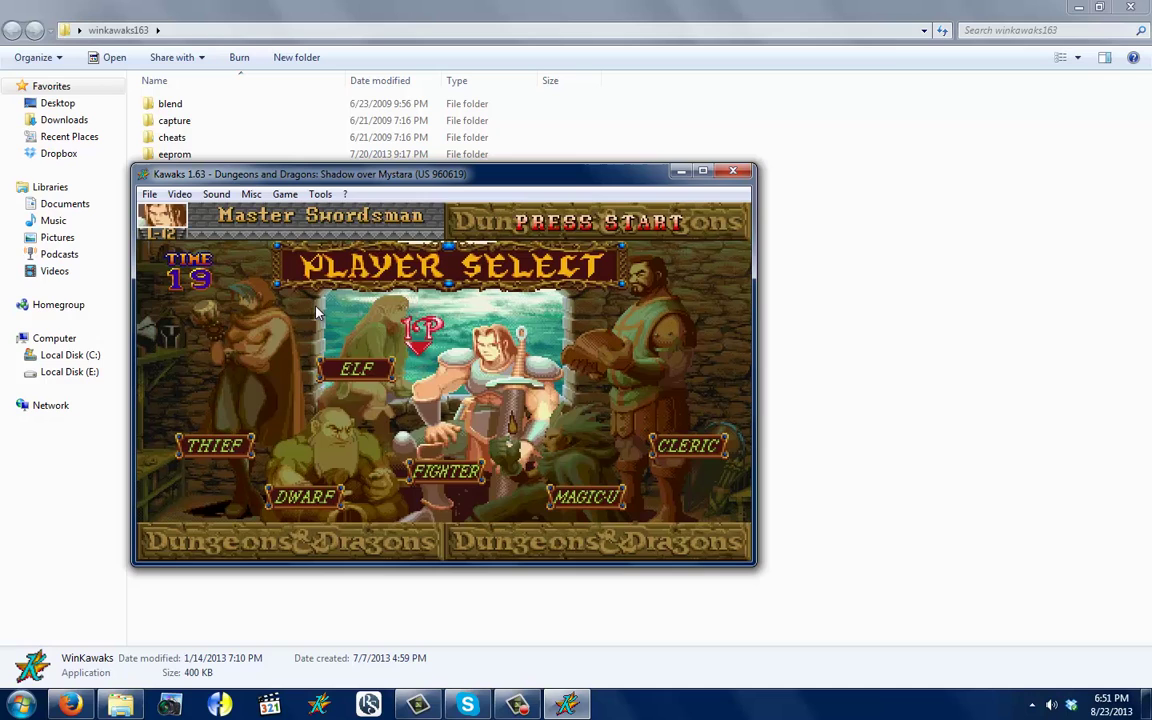
key(Left)
key(Left)
key(Right)
key(Right)
key(Right)
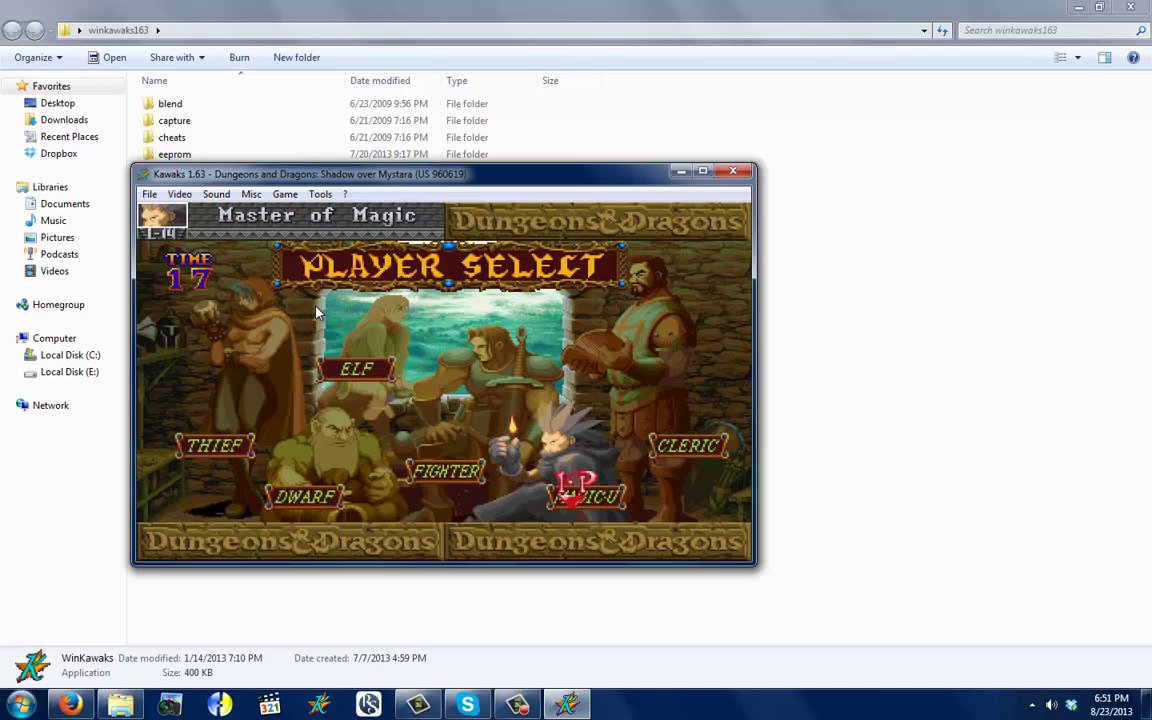
key(Right)
key(Left)
key(Up)
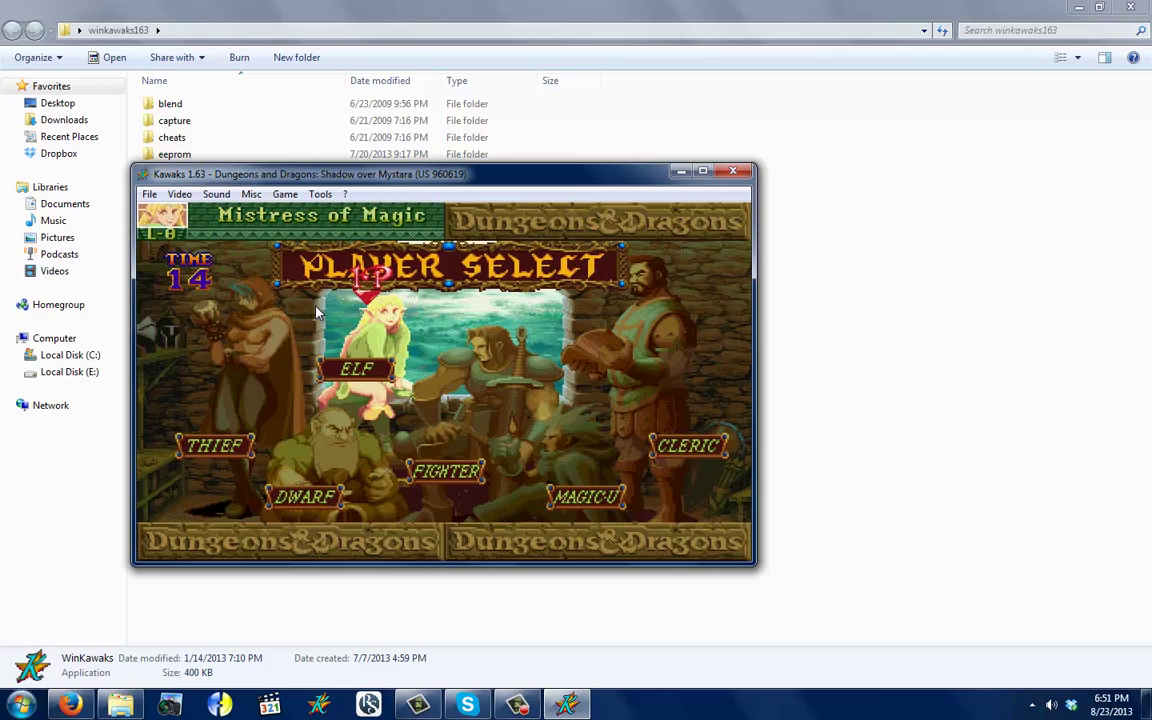
key(Left)
key(z)
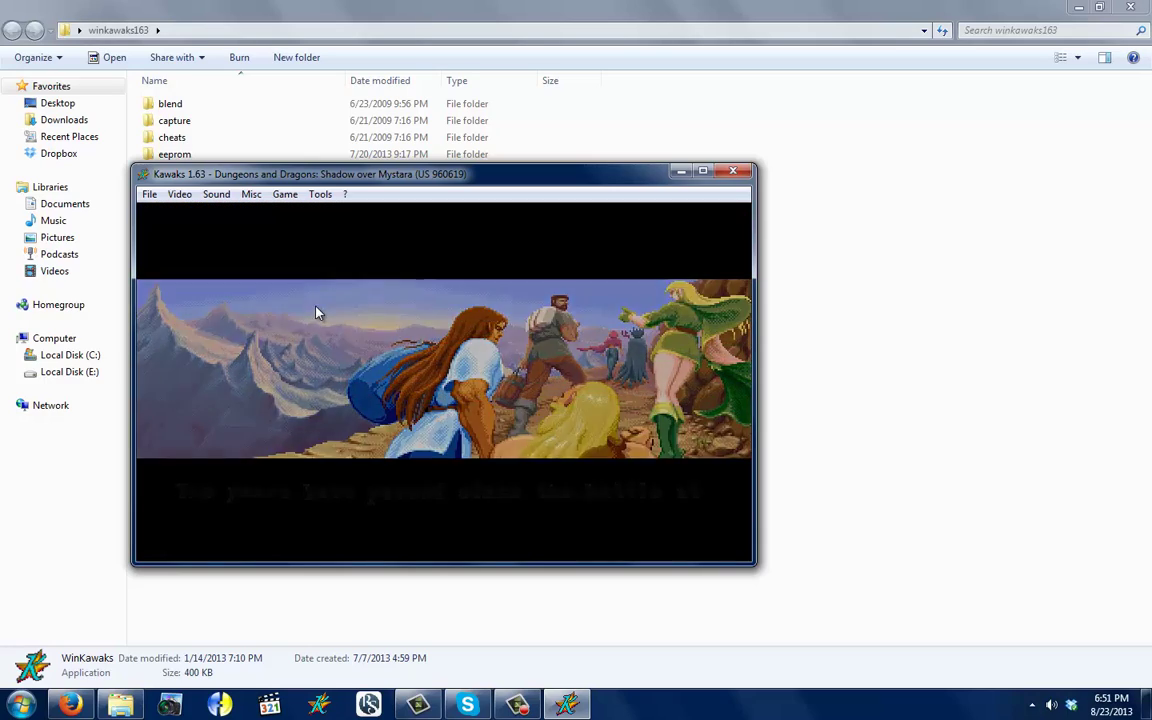
Skip the intro and have the Thief swing left, then turn and thrust right
key(z)
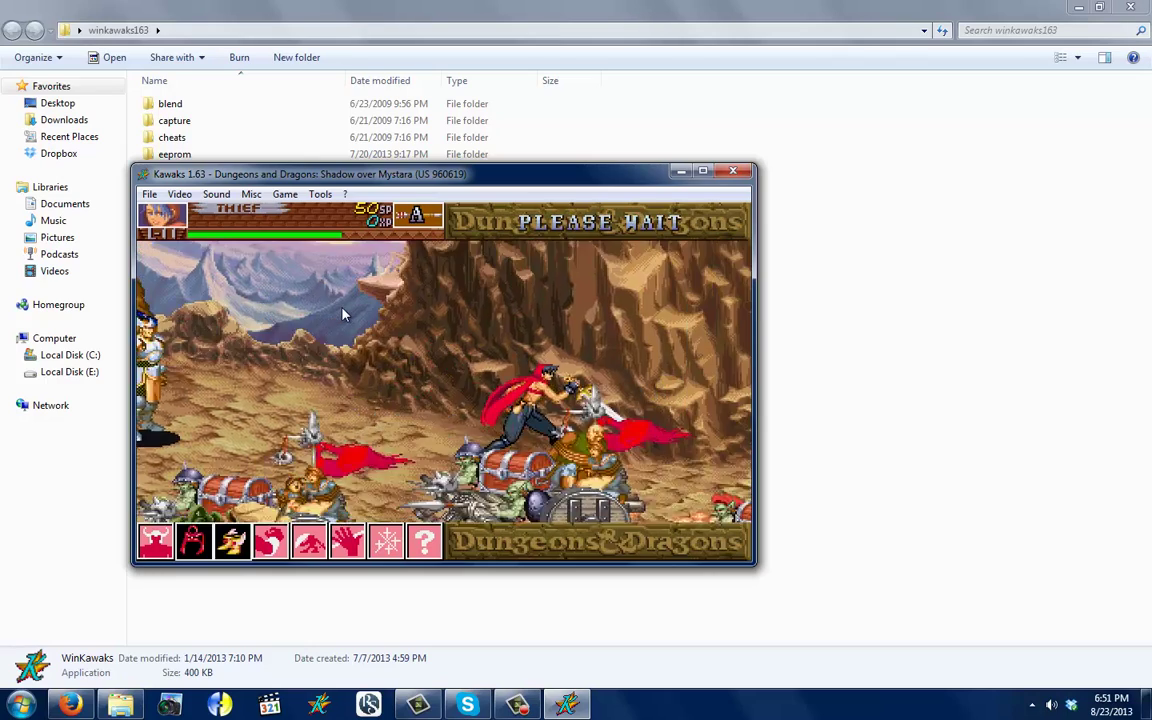
key(Left)
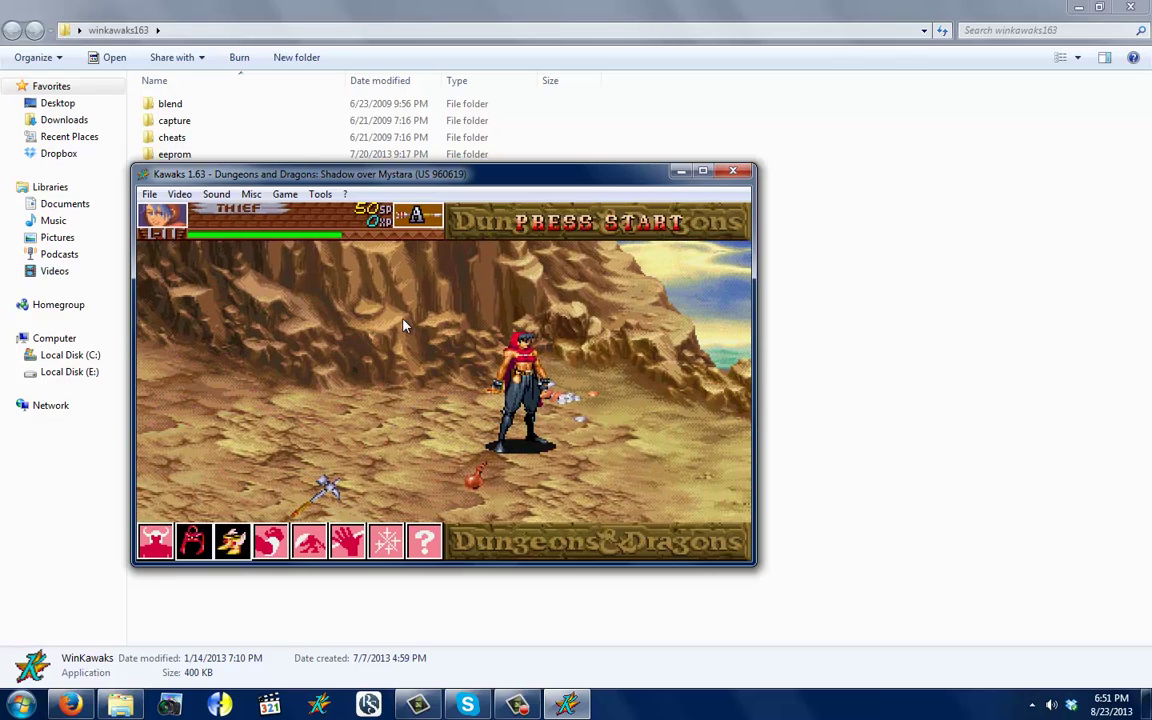
key(z)
key(Left)
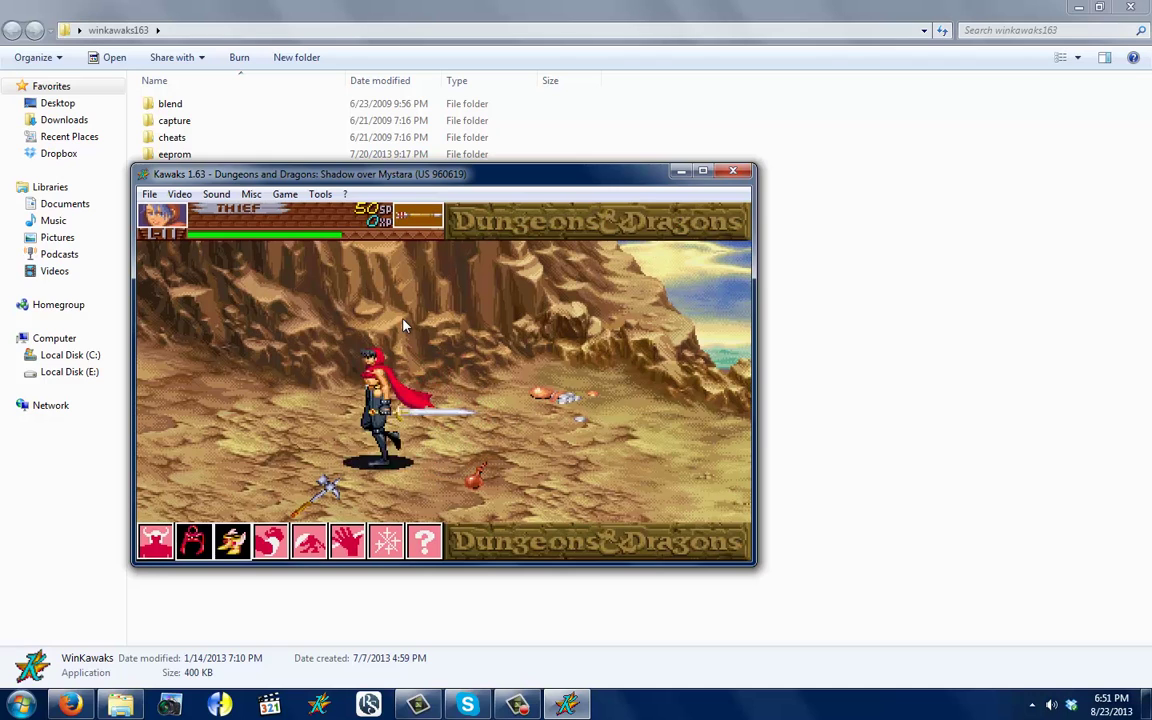
key(Right)
key(z)
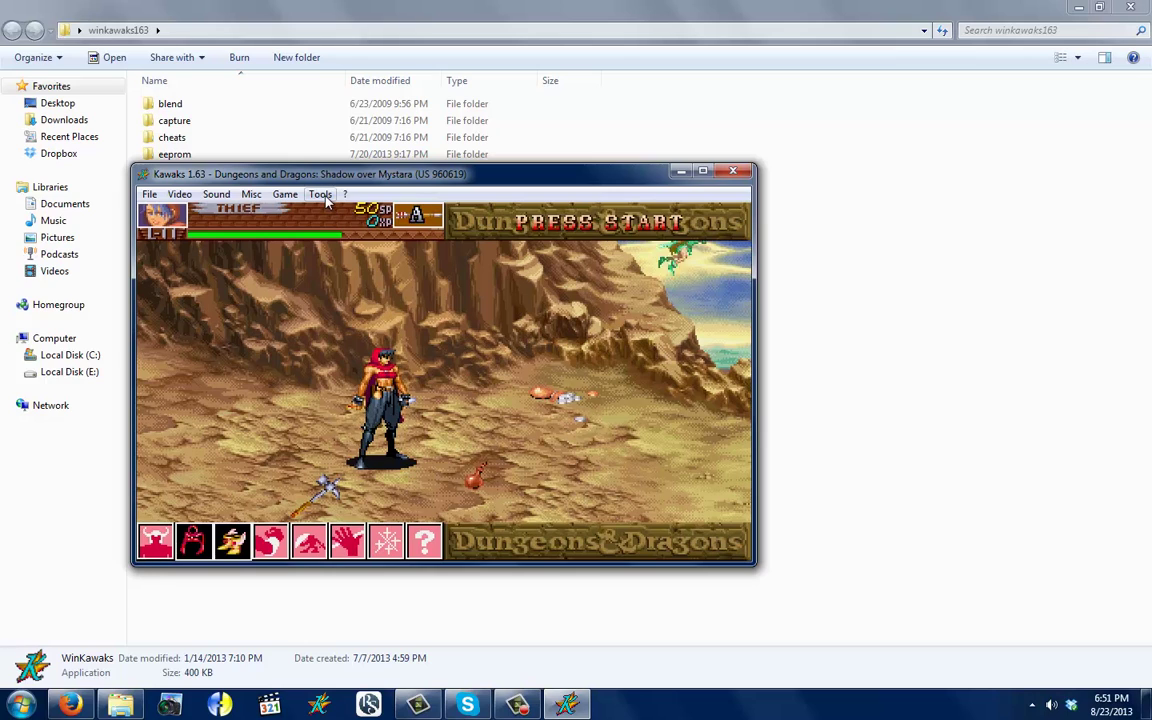
Pause and resume the game, then place the Shot factory beside the game window
key(p)
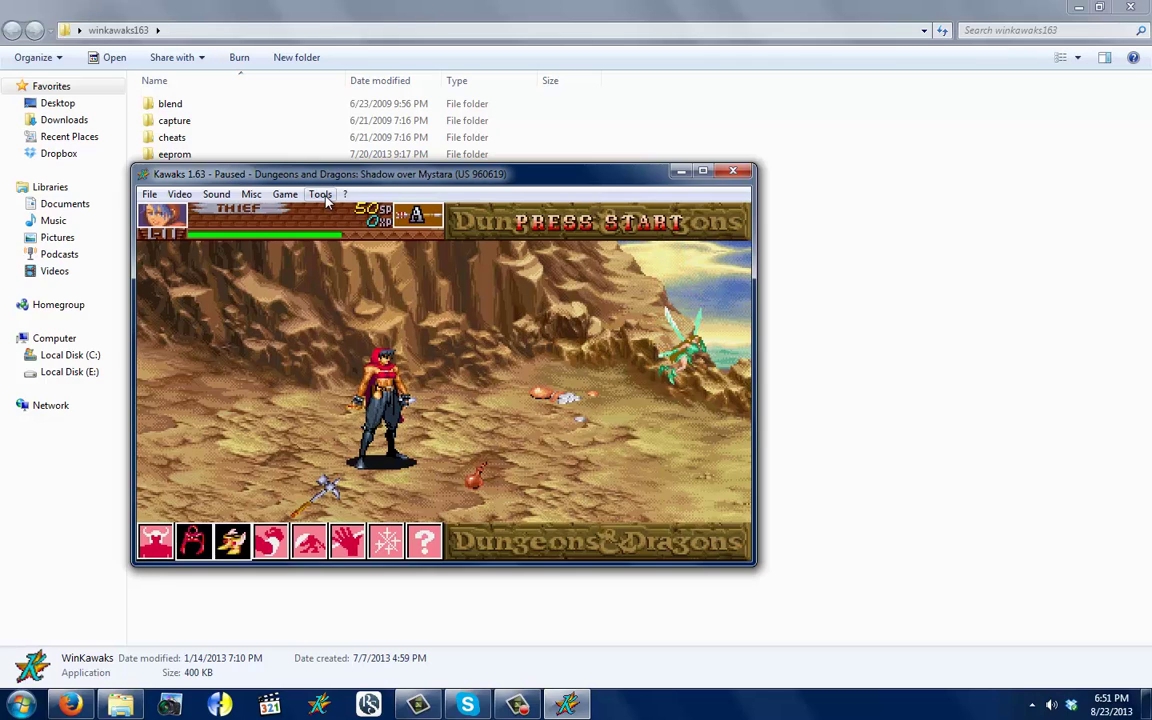
key(p)
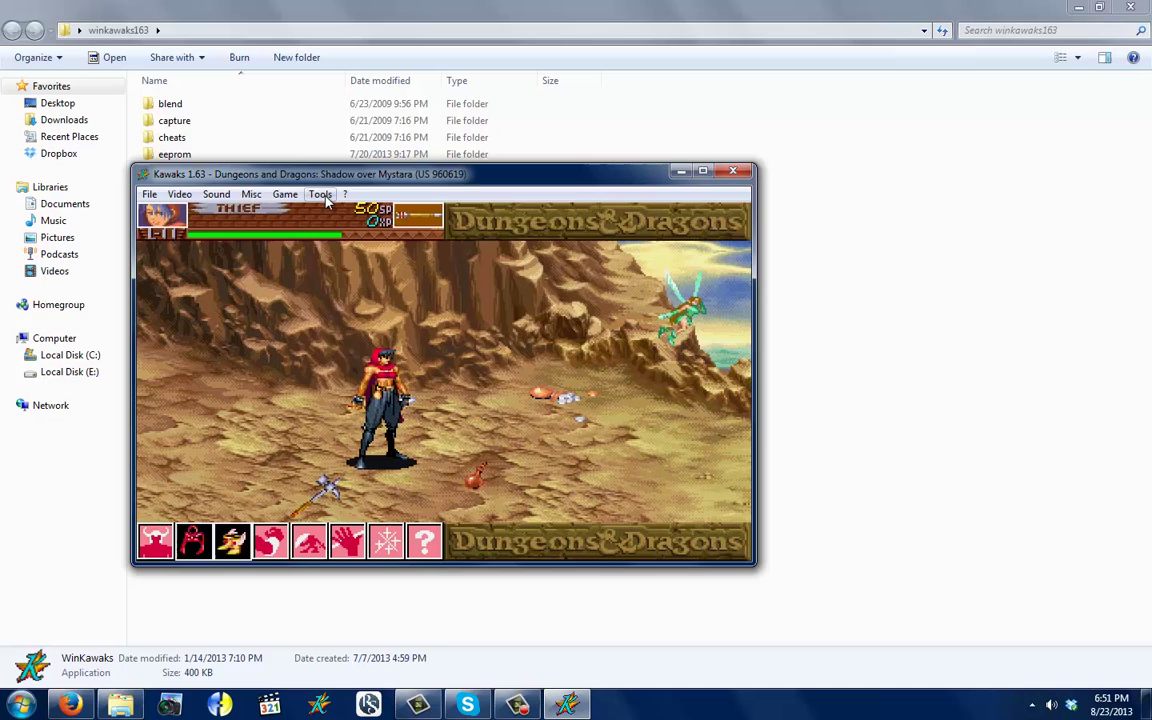
click(321, 195)
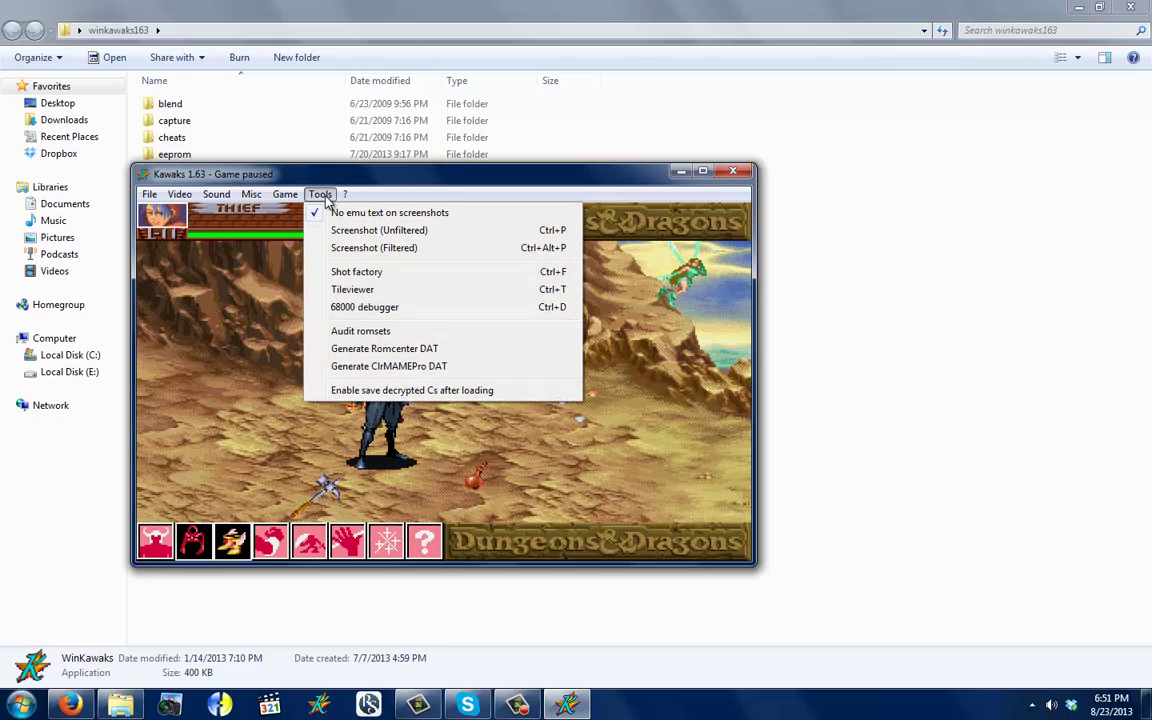
click(400, 273)
drag(390, 204, 677, 191)
click(925, 507)
drag(460, 175, 350, 125)
click(209, 144)
click(228, 222)
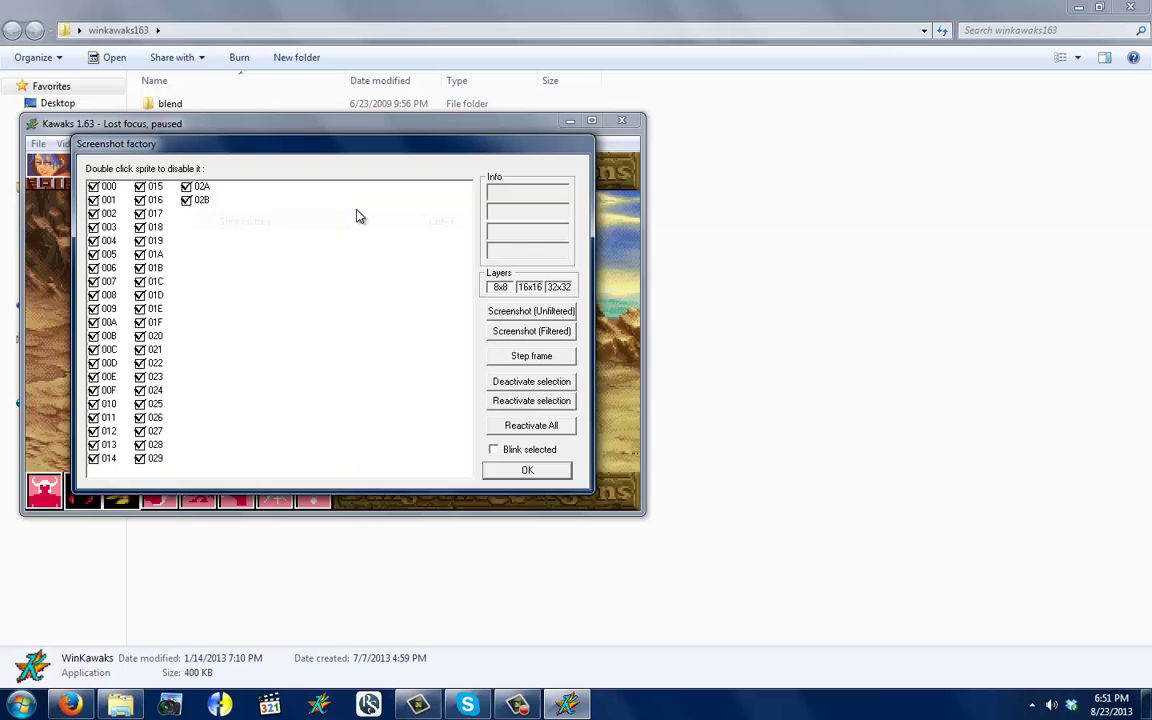
drag(291, 149, 834, 245)
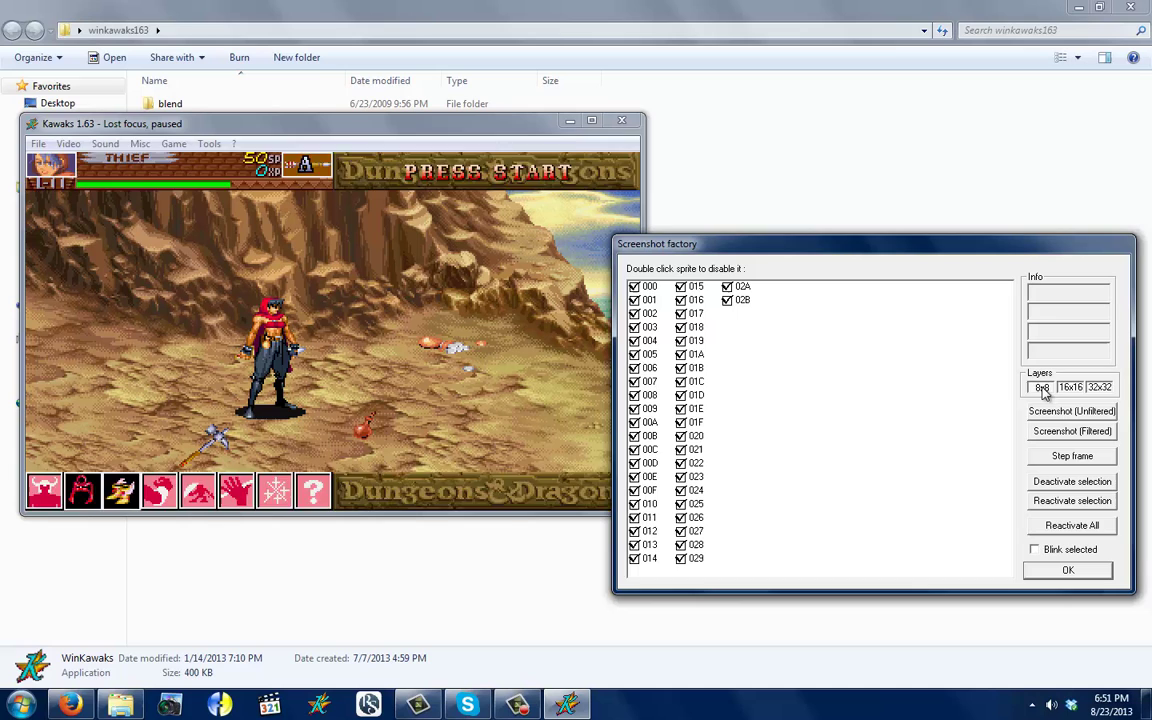
Try hiding the HUD, rocky background and sky layers in the Shot factory
click(1043, 388)
click(1043, 388)
click(1043, 388)
click(1043, 388)
click(1043, 388)
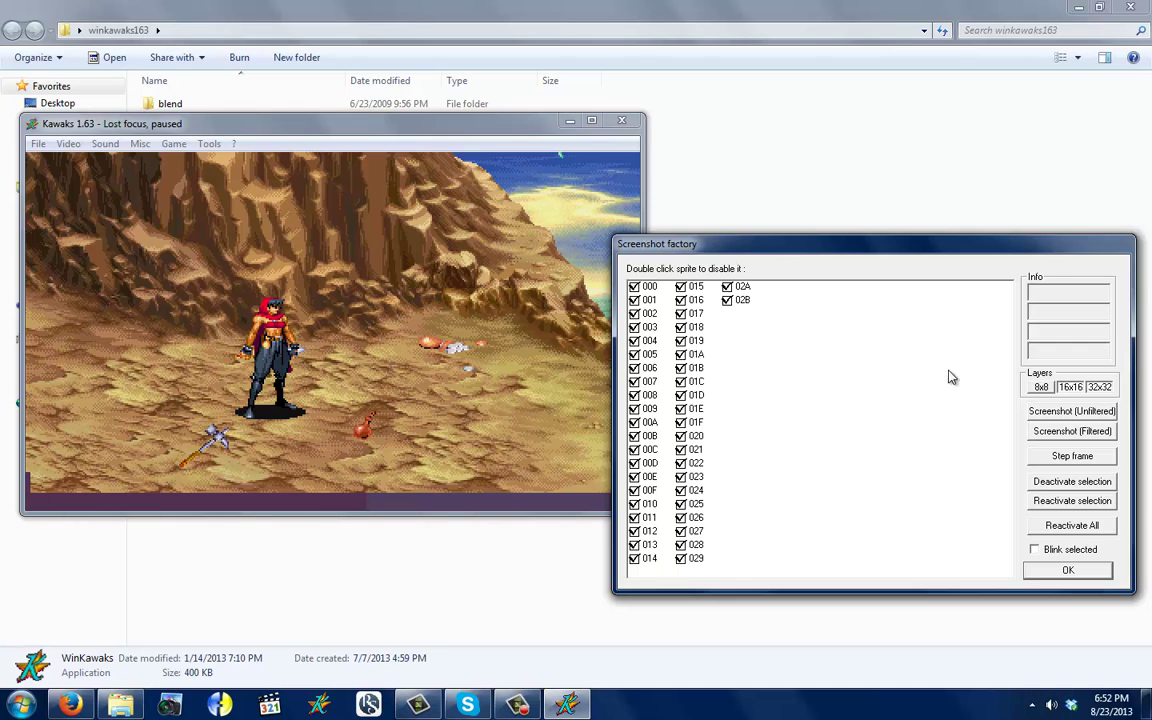
click(1043, 388)
click(1072, 388)
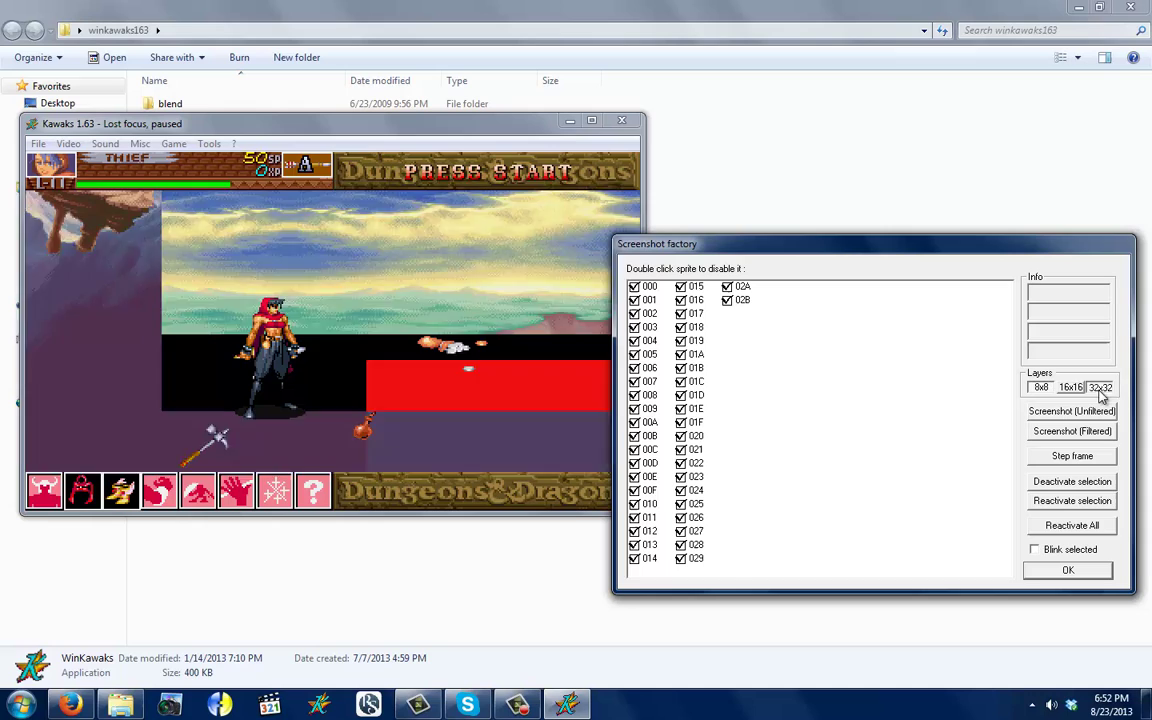
click(1099, 387)
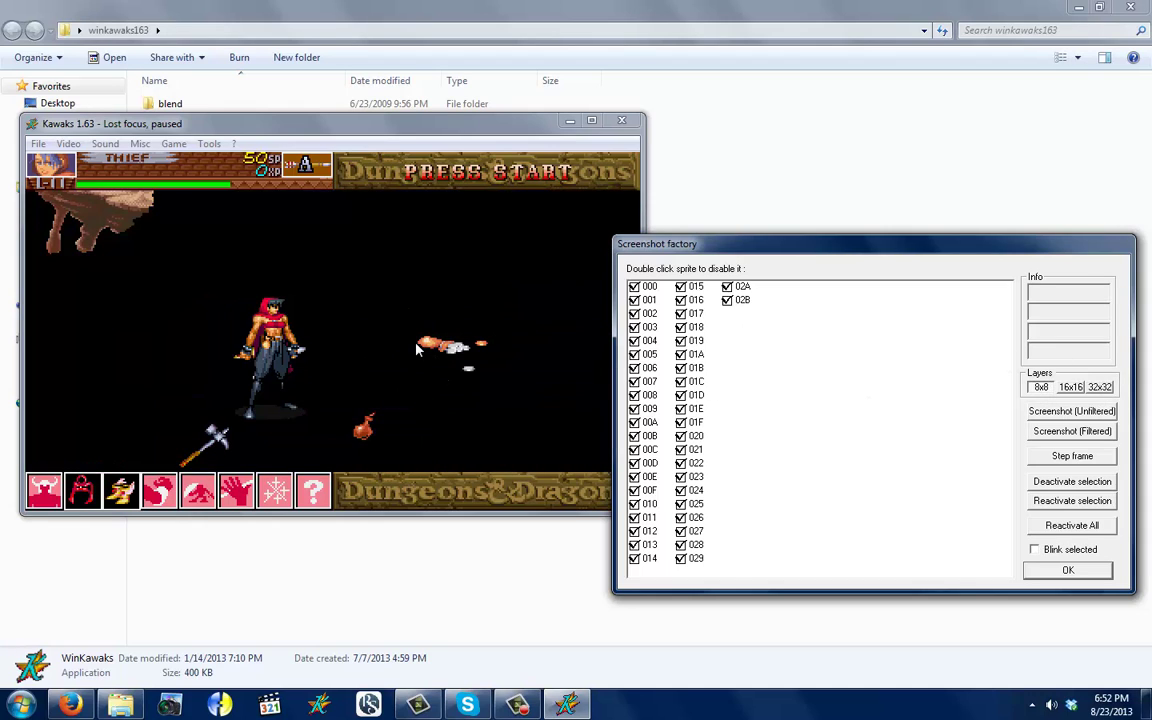
click(1042, 387)
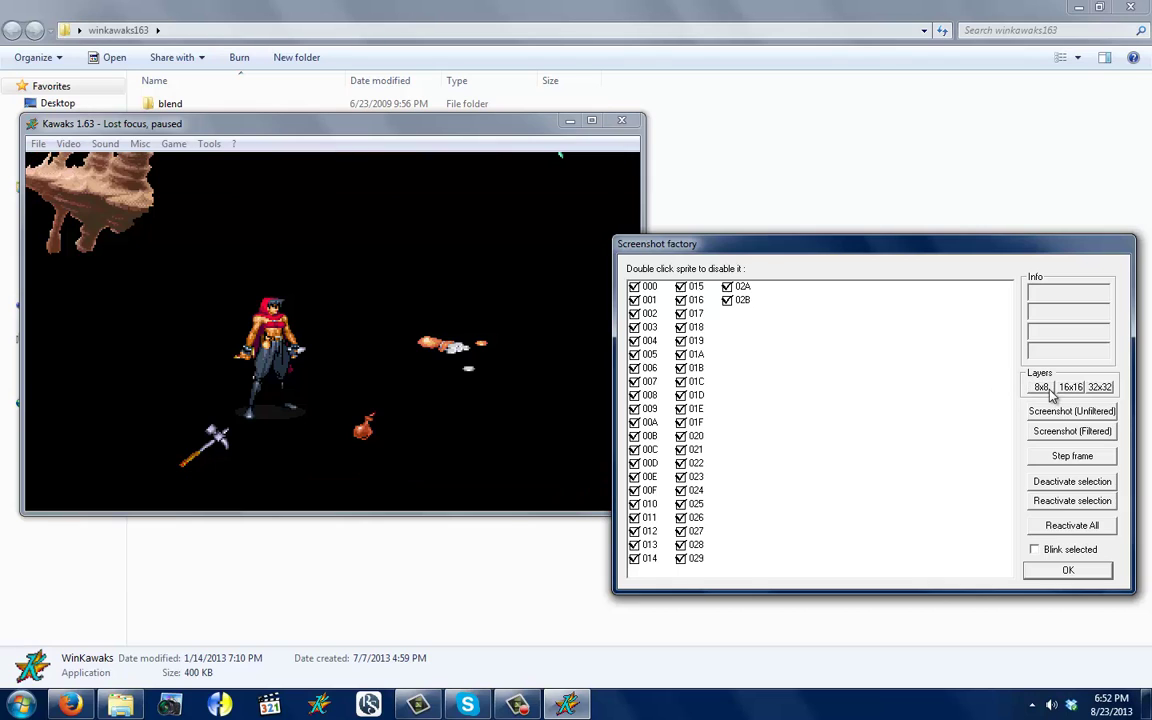
Leave the 8x8, 16x16 and 32x32 layers off so only sprites show, then click OK
click(1045, 389)
click(1100, 389)
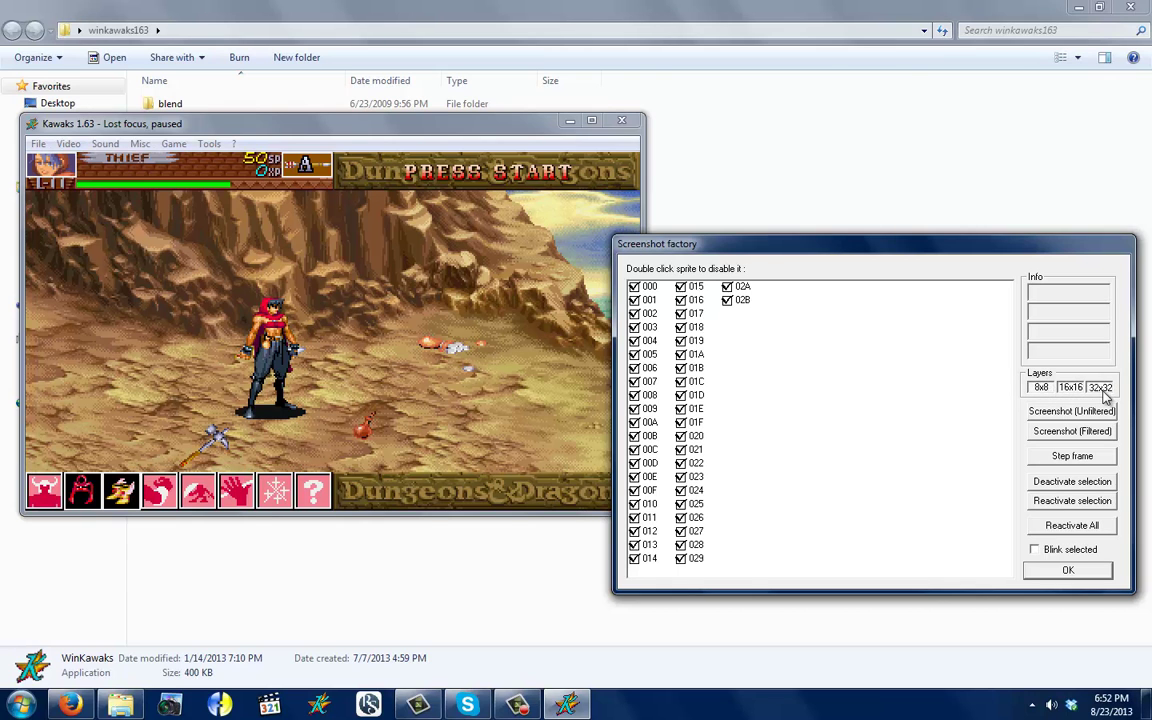
click(1100, 388)
click(1041, 390)
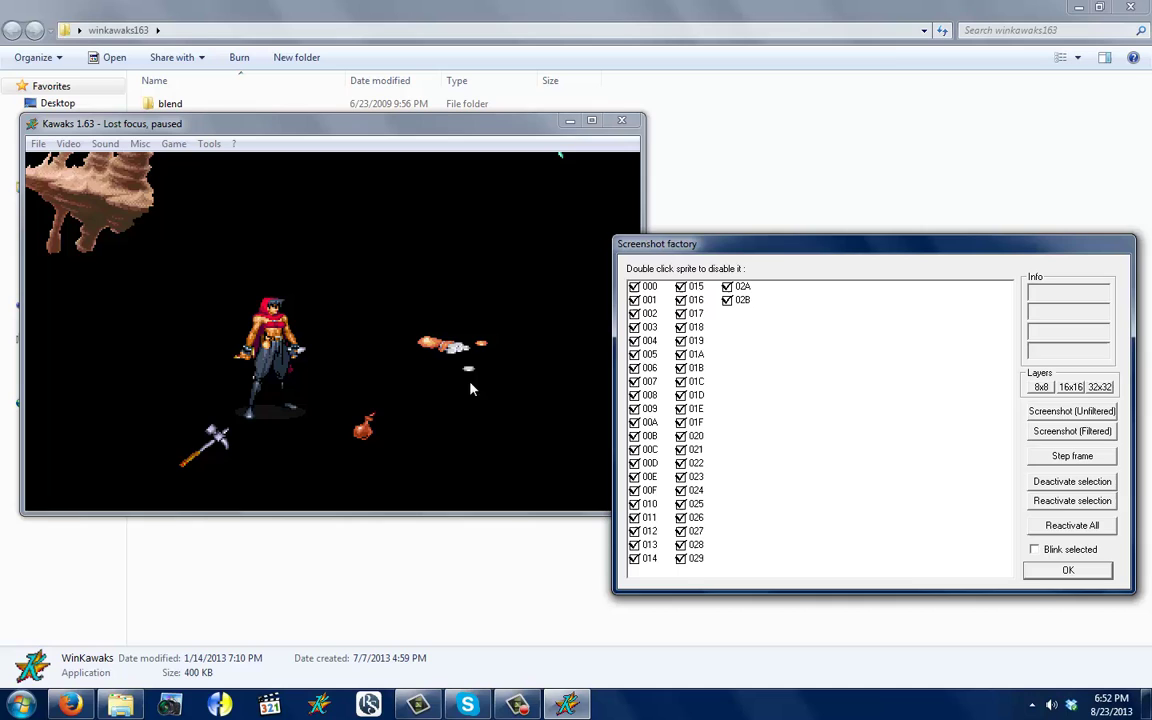
click(1042, 388)
click(1072, 388)
click(1076, 396)
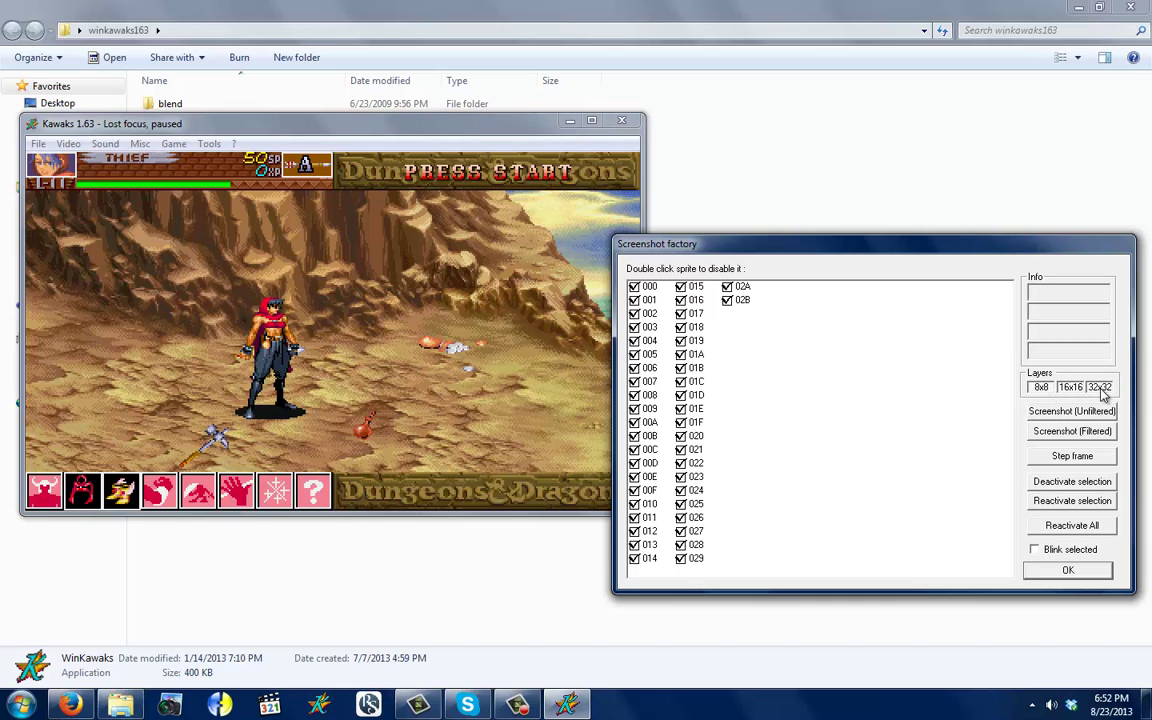
click(1104, 396)
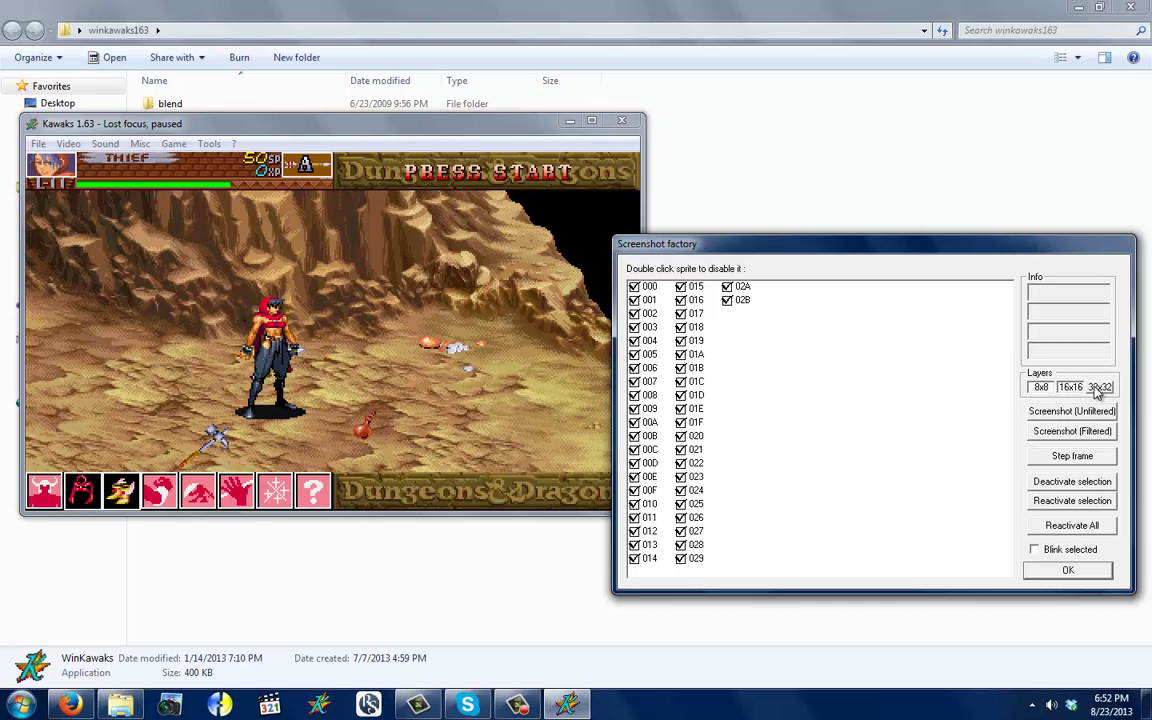
click(1042, 388)
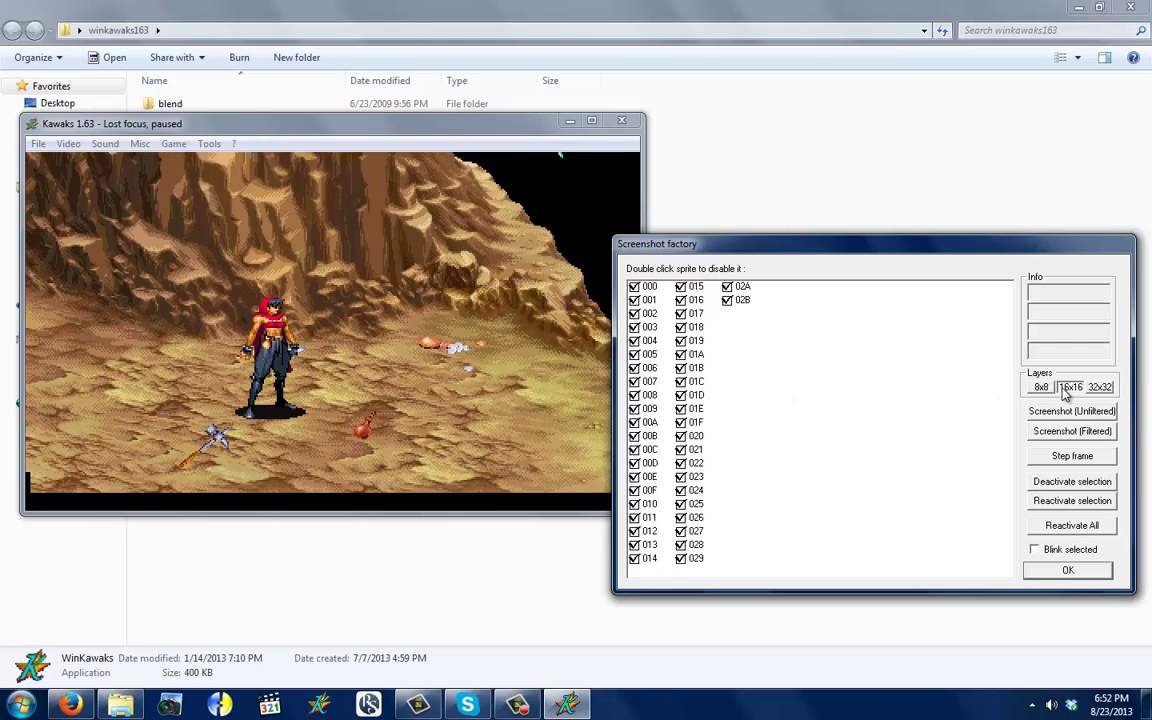
click(1072, 388)
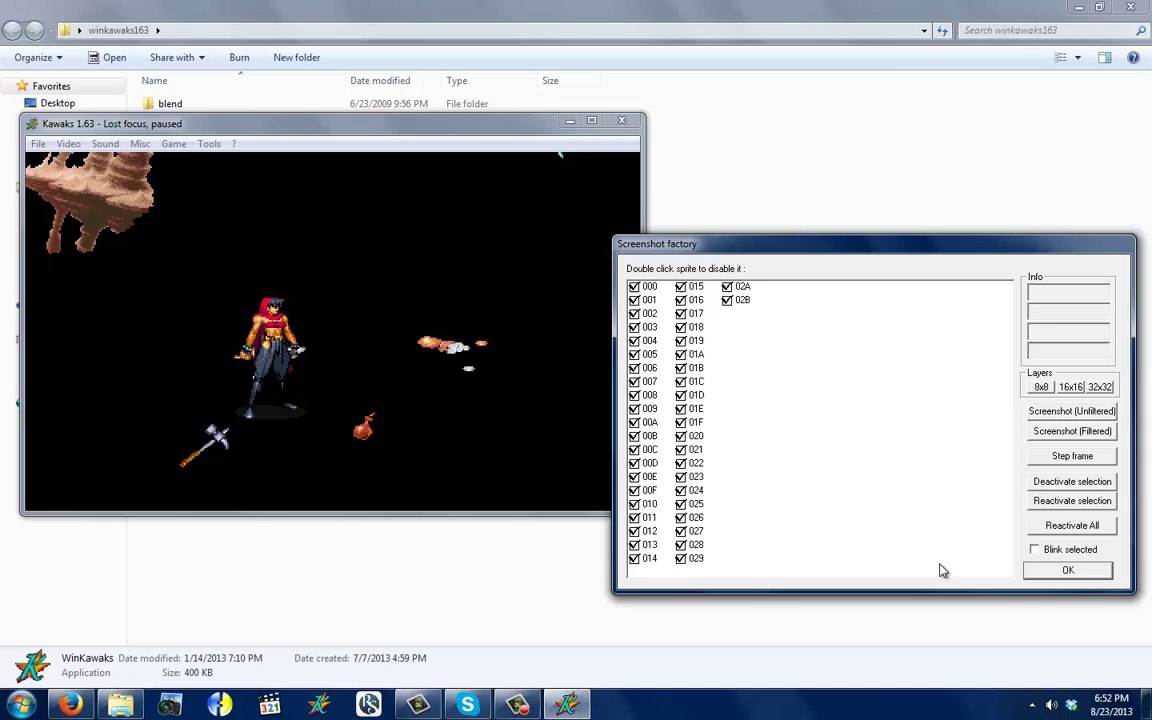
click(1062, 570)
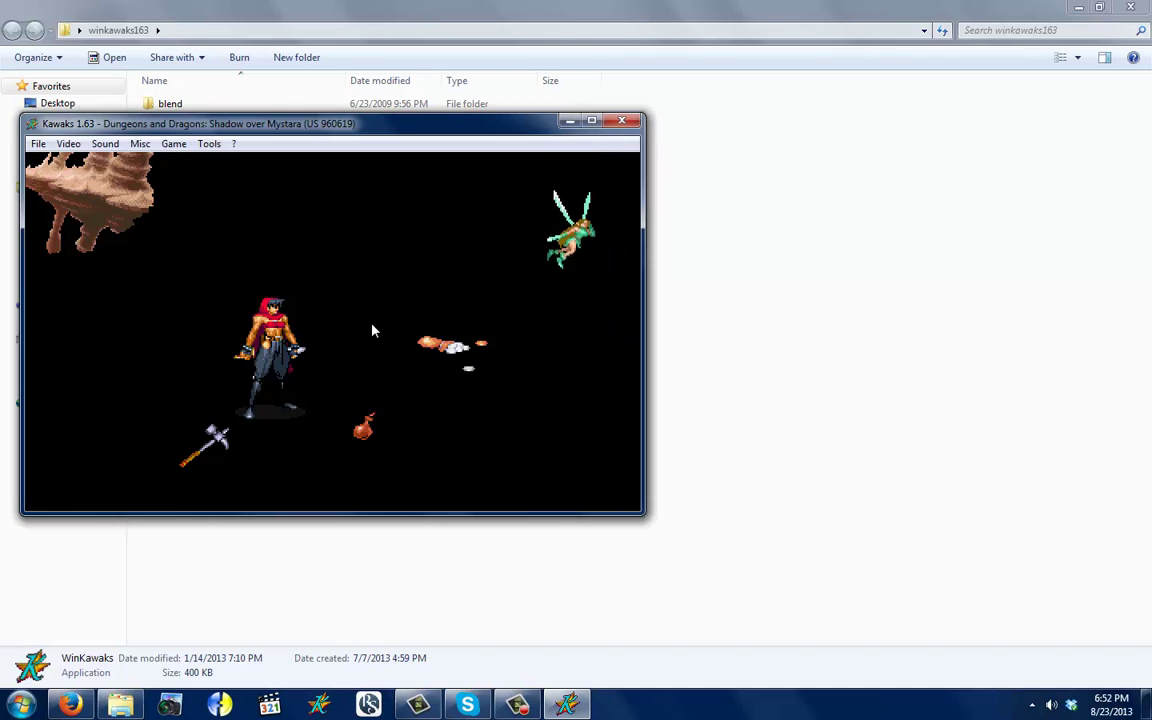
Set the emulator's background colour to Pink via Video > Set background color
click(174, 143)
mouse_move(118, 148)
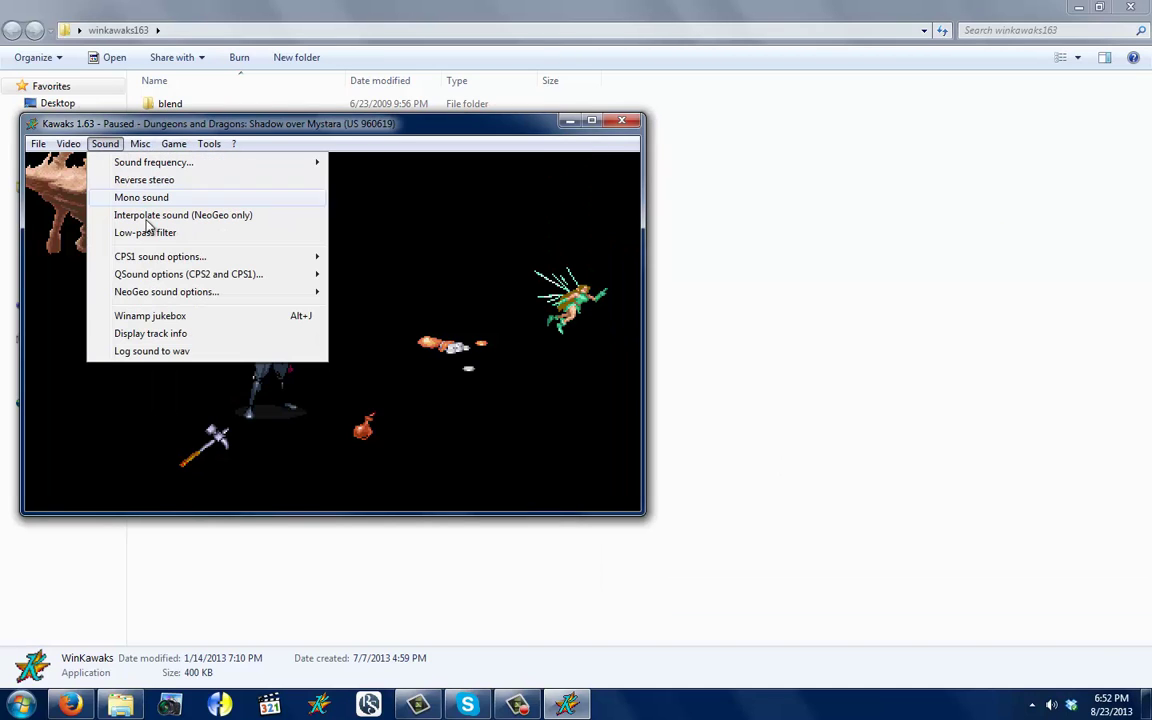
mouse_move(68, 144)
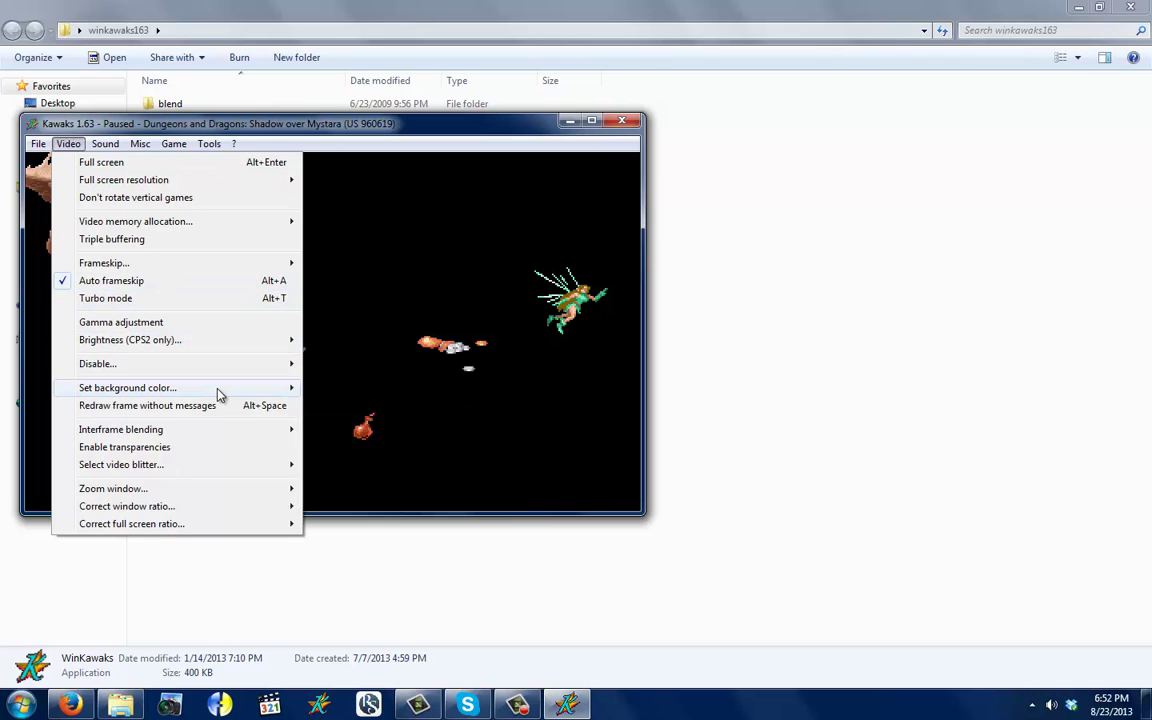
mouse_move(221, 395)
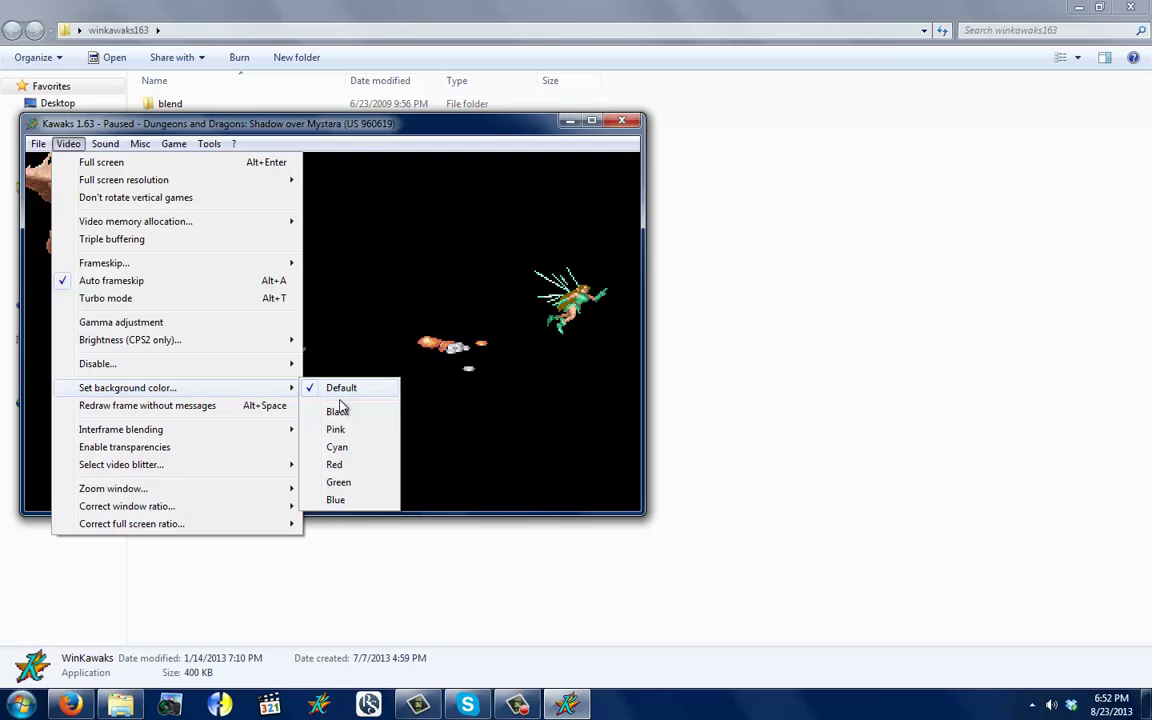
click(345, 430)
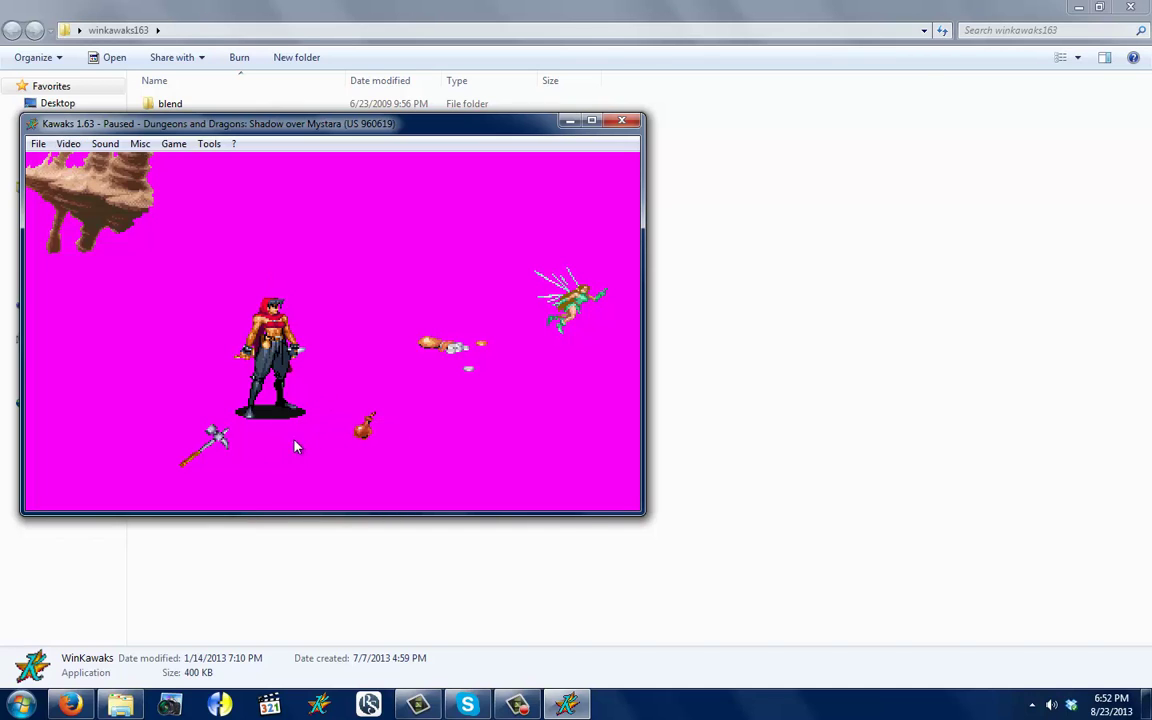
click(207, 143)
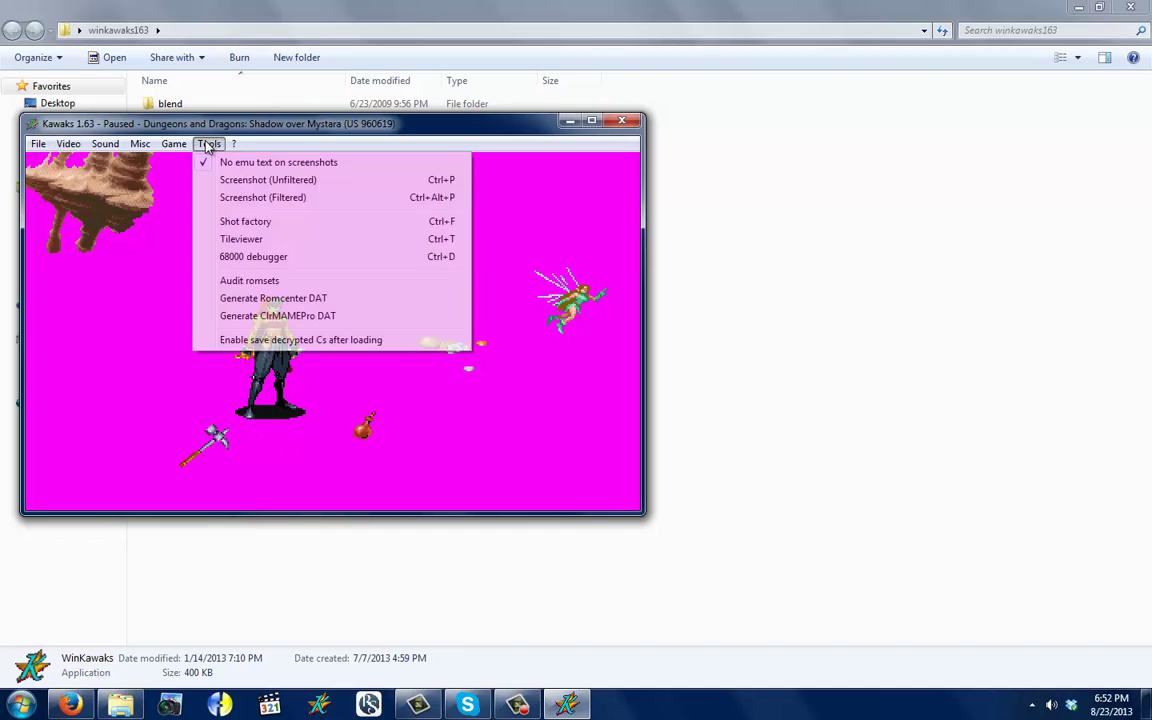
Open the Shot factory beside the game, recheck tile layers and enable Blink selected
click(281, 229)
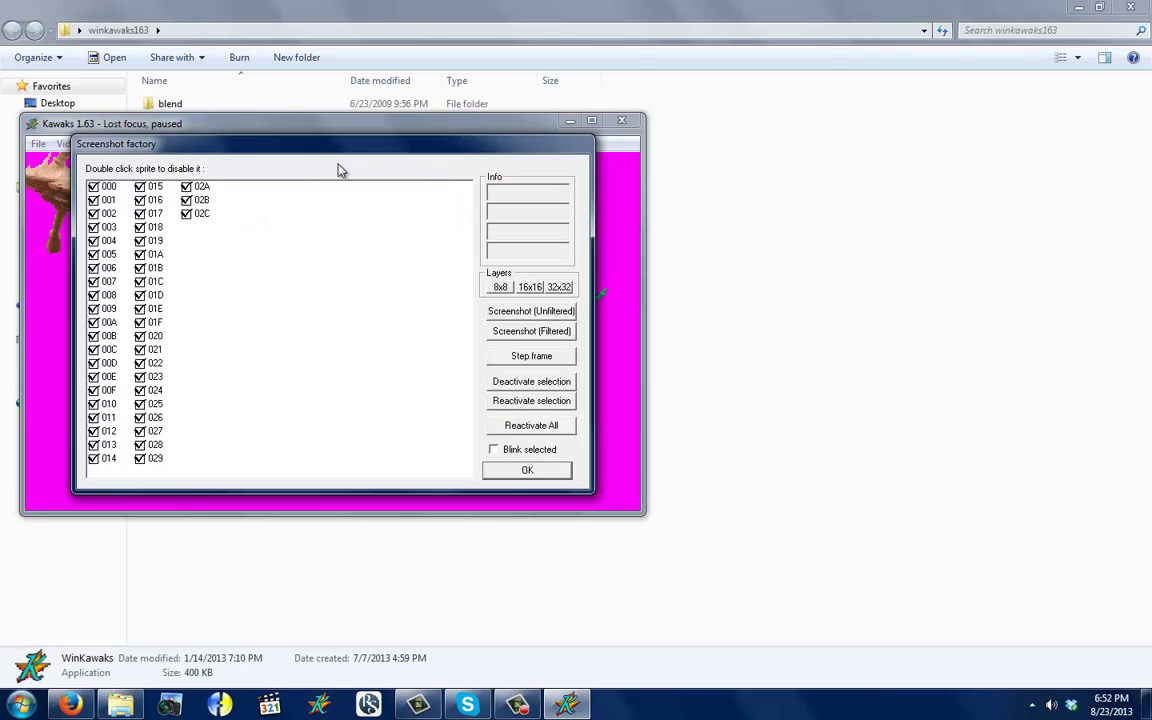
drag(206, 122, 720, 141)
click(980, 280)
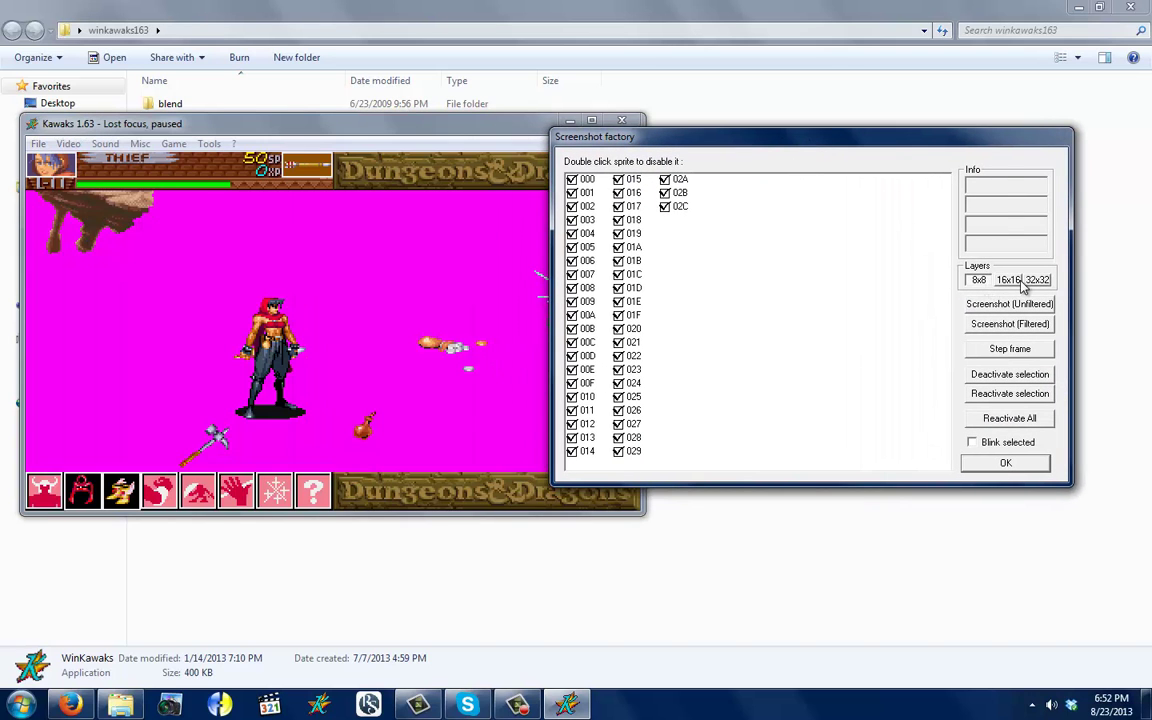
click(1037, 280)
click(1037, 280)
click(978, 281)
click(586, 179)
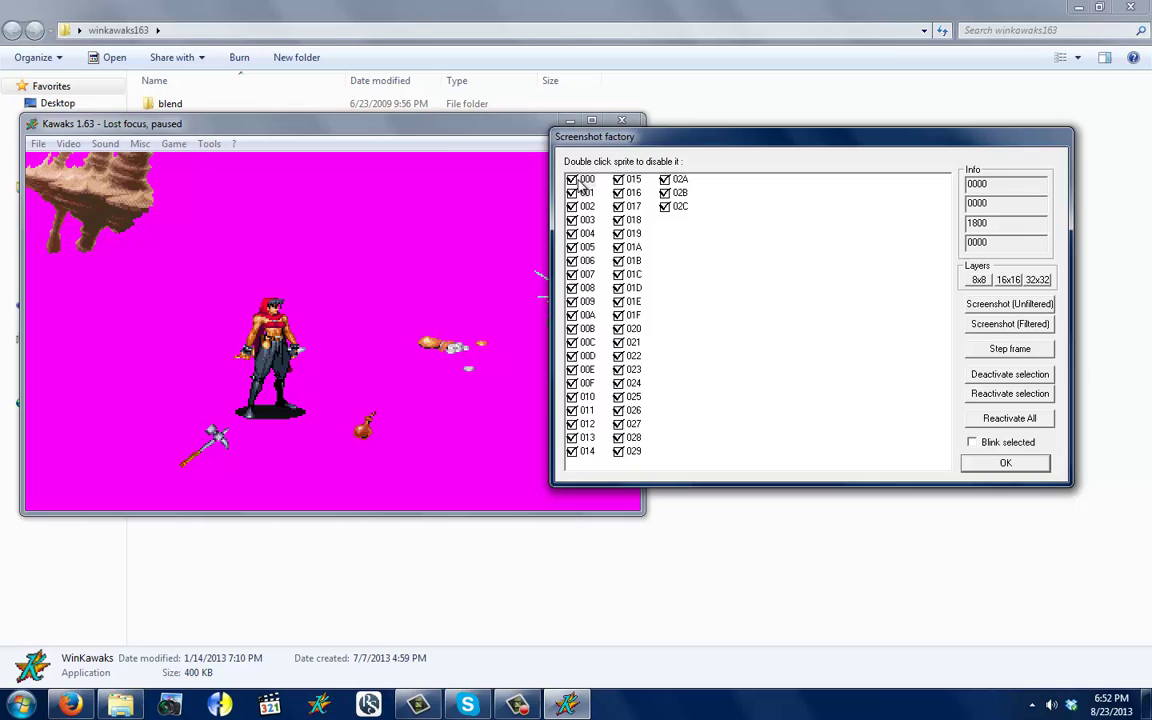
click(972, 444)
drag(576, 136, 664, 134)
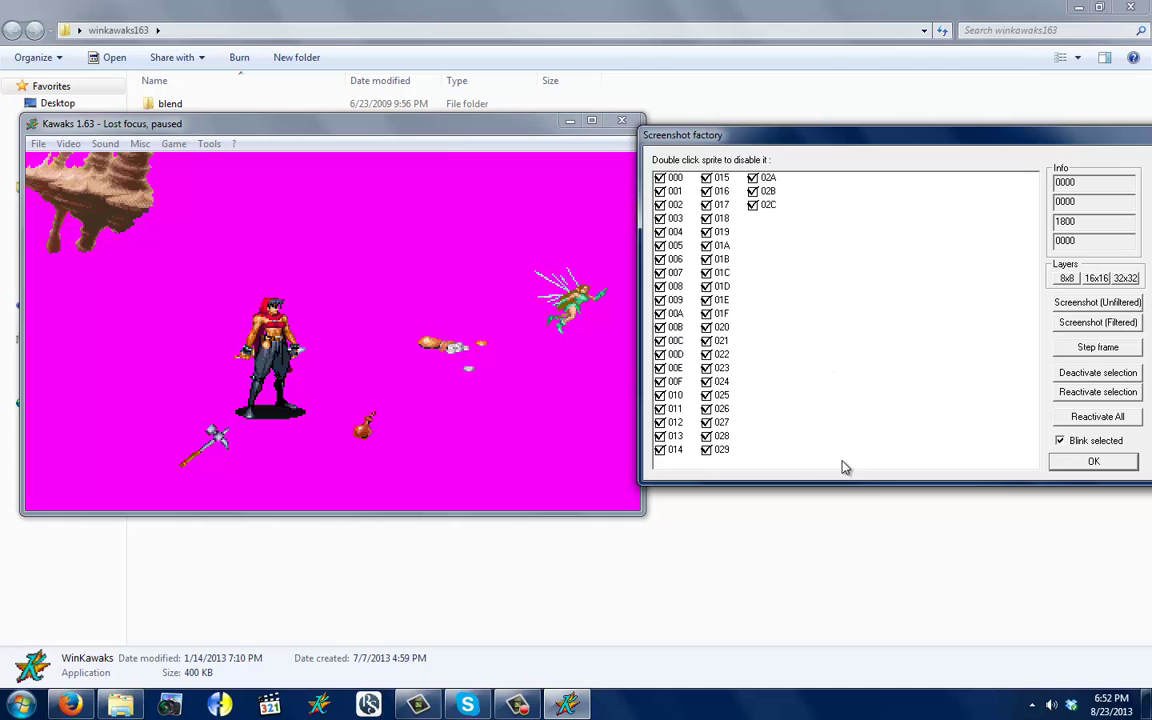
Deactivate sprites 02A–02C, 017–029 and 000–00C, leaving only the Thief
drag(842, 462, 770, 178)
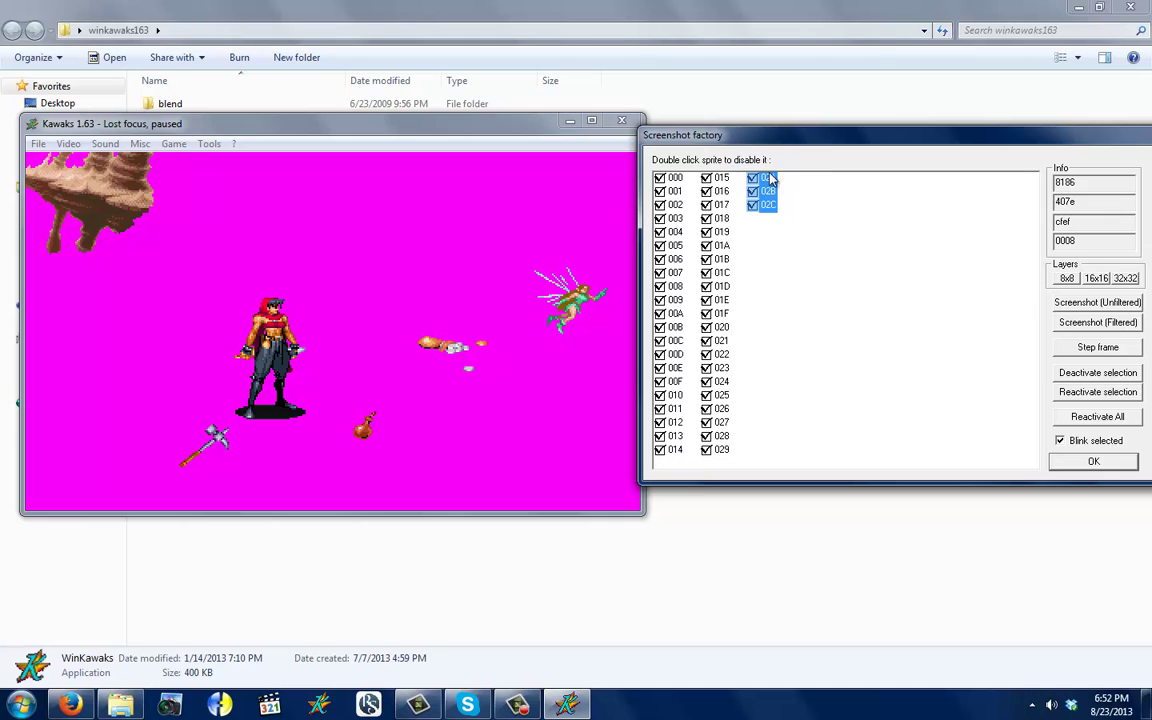
click(1075, 379)
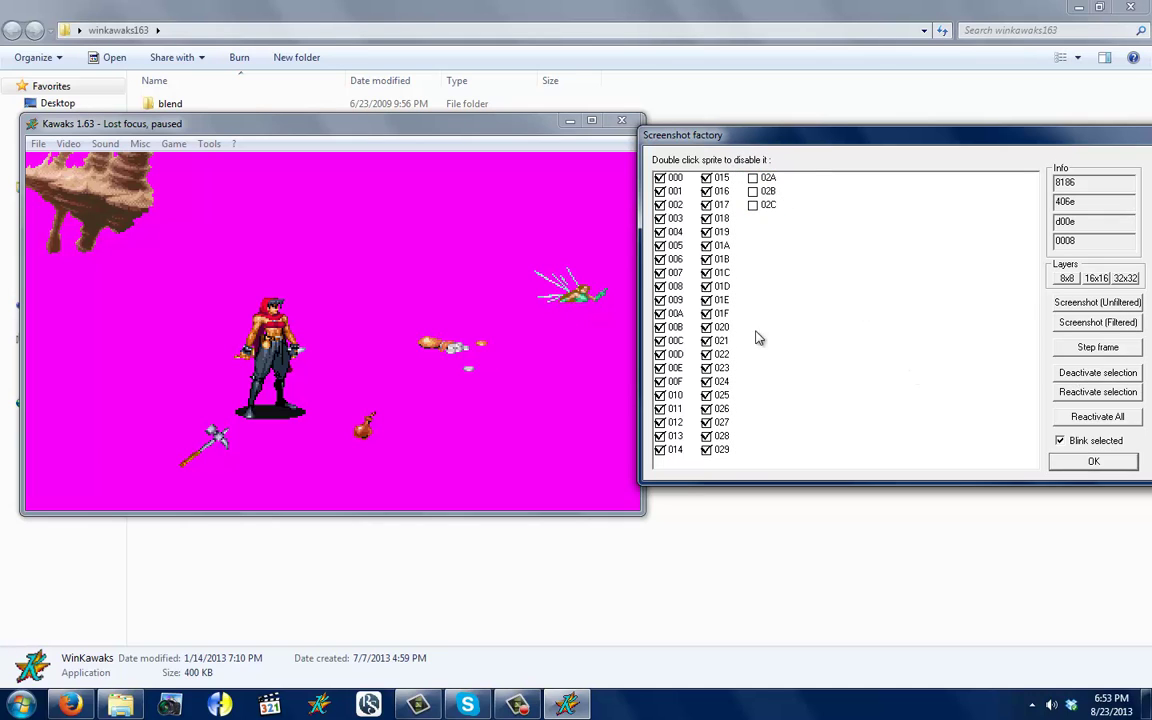
drag(739, 464, 719, 201)
click(1097, 372)
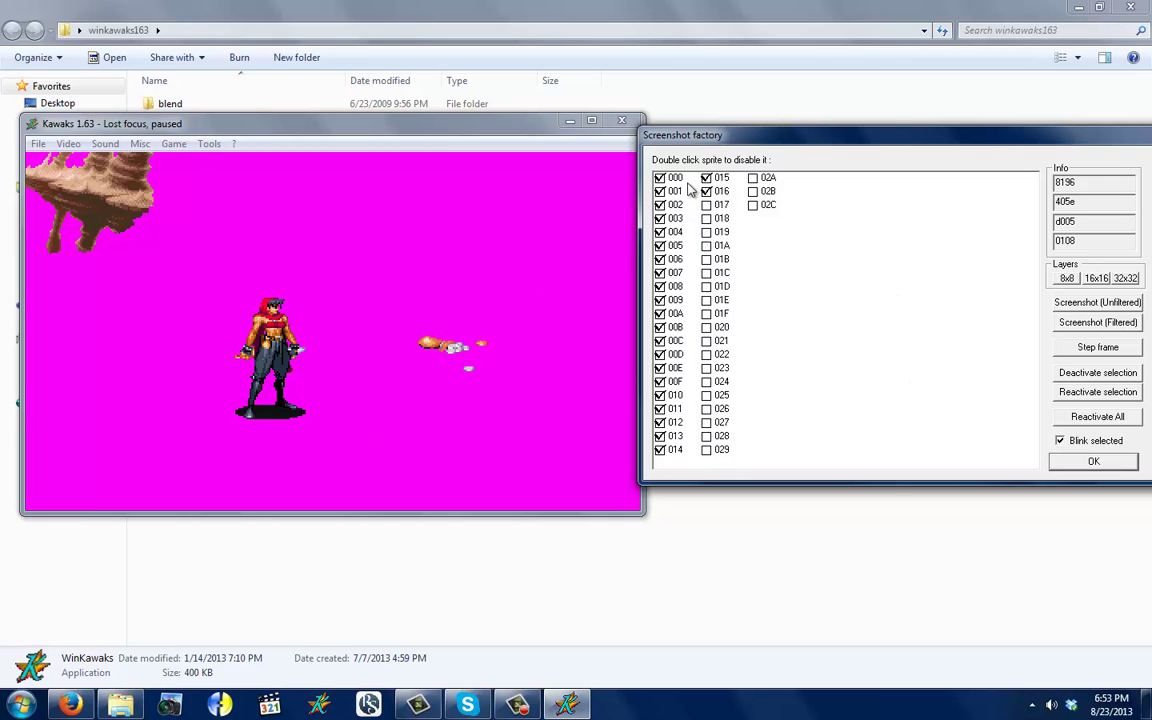
drag(655, 168, 663, 345)
click(1097, 372)
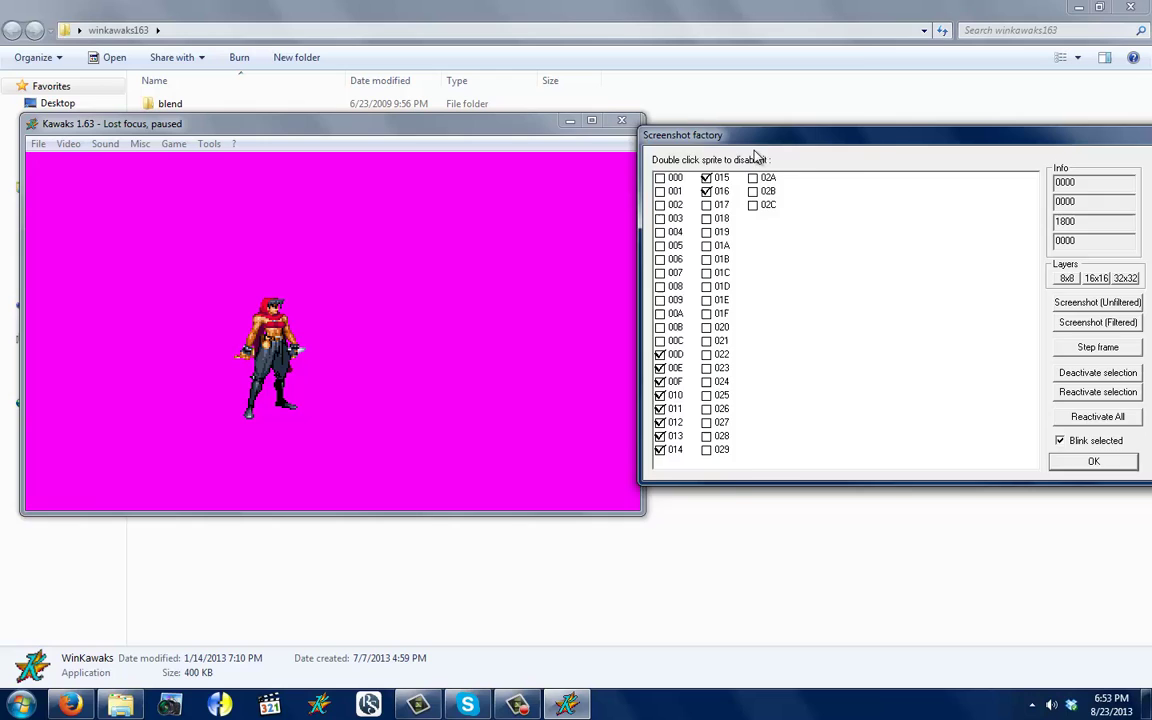
Save an unfiltered Thief screenshot, then step the paused game frame by frame to his next pose
drag(770, 135, 635, 134)
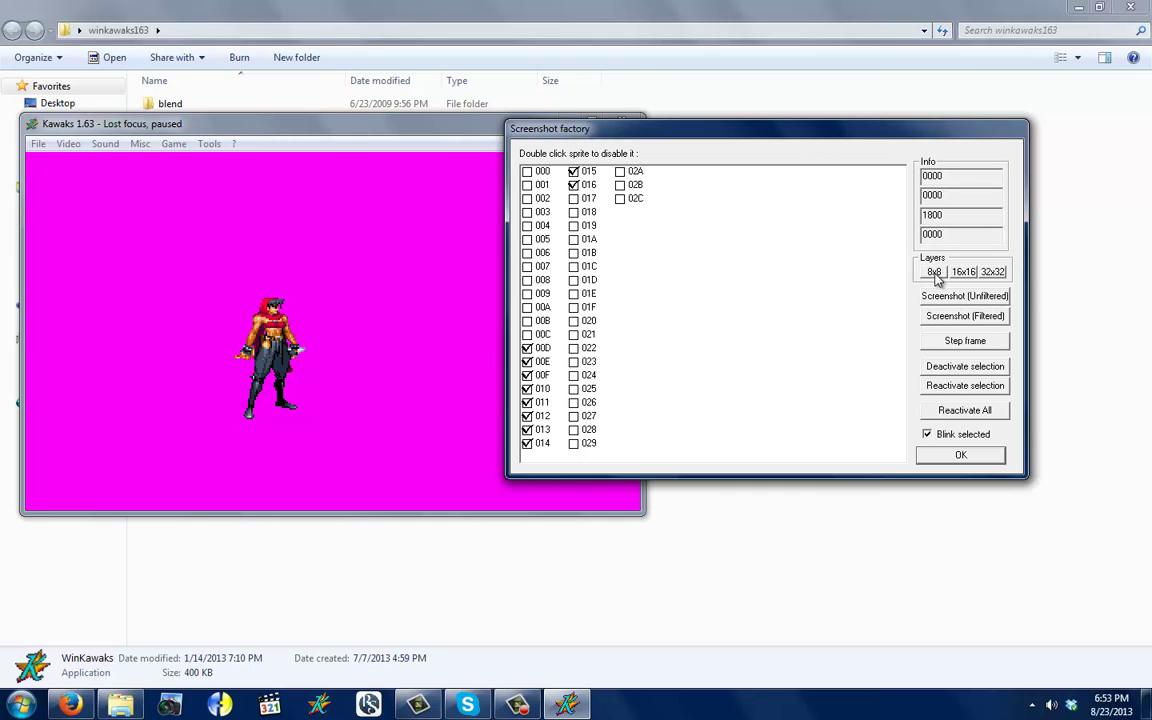
click(963, 297)
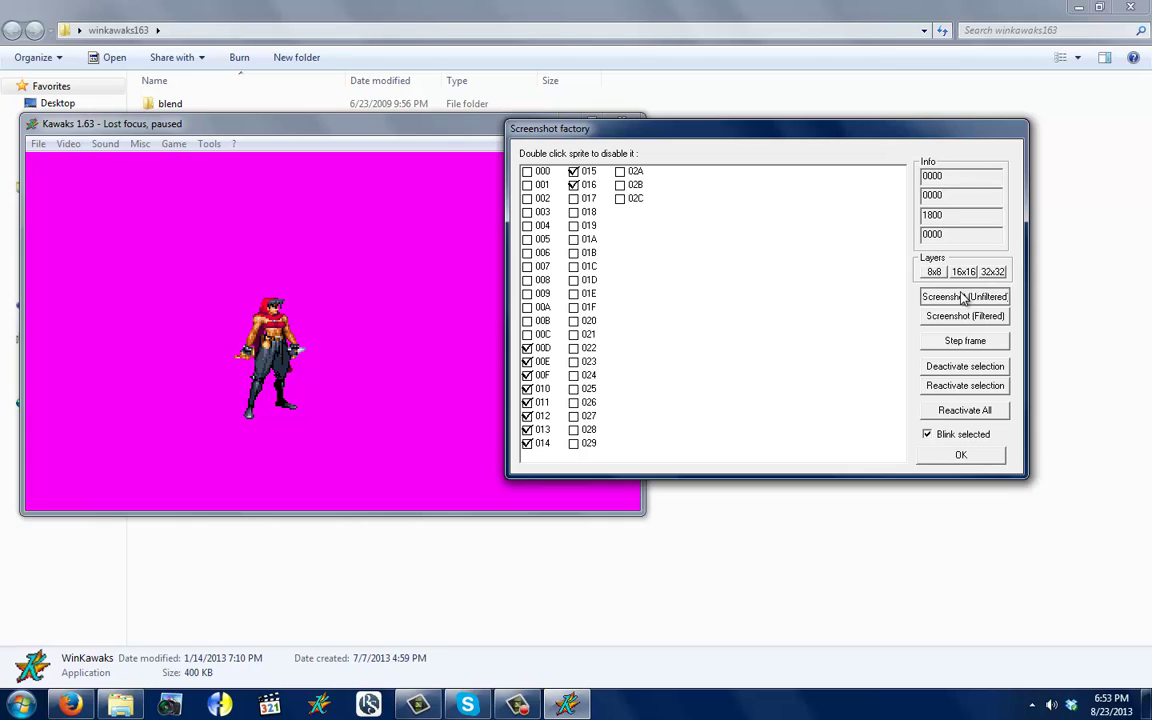
click(967, 346)
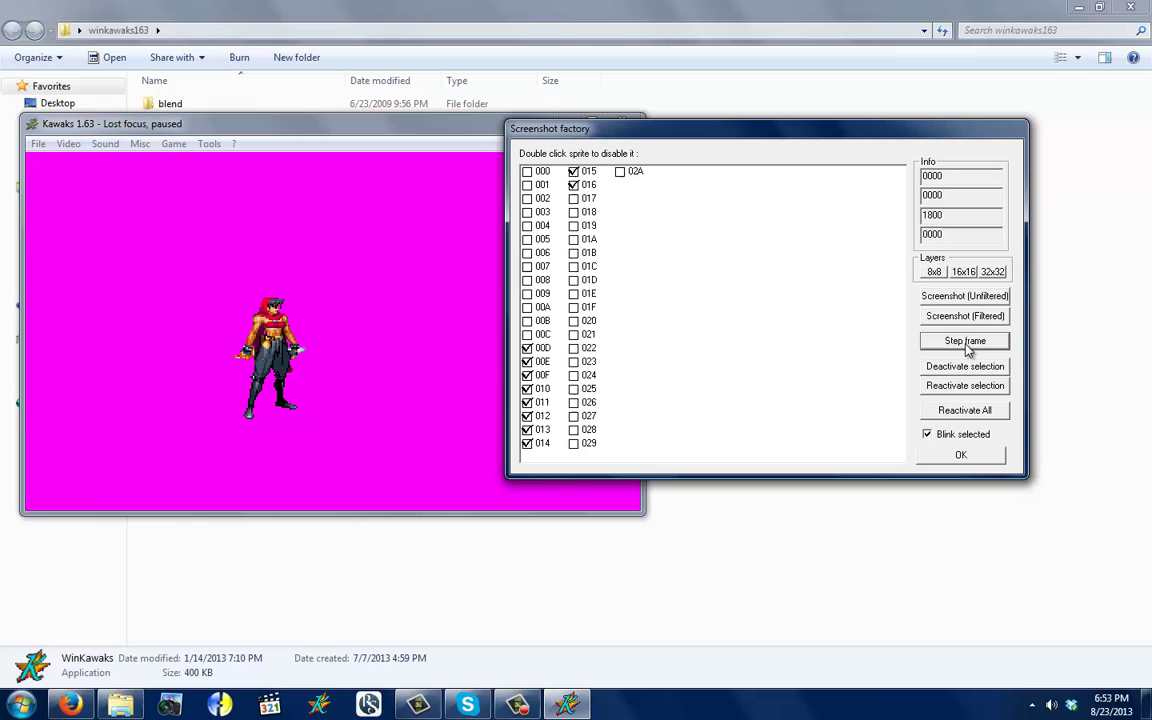
click(967, 346)
click(967, 346)
click(967, 346)
click(967, 346)
click(967, 346)
click(967, 346)
click(967, 346)
click(967, 346)
click(967, 297)
click(967, 346)
click(967, 346)
click(968, 346)
click(967, 346)
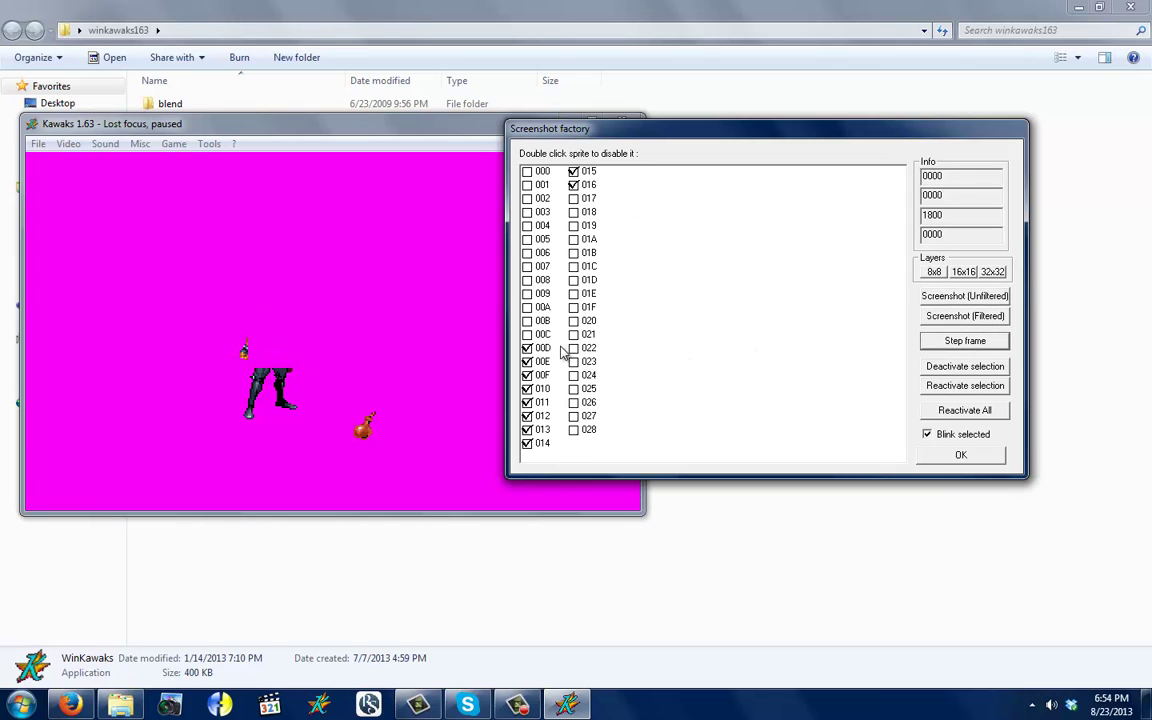
Re-enable sprites 00A–00C to restore the Thief's body, disable sprite 014, and advance one frame
drag(541, 334, 537, 307)
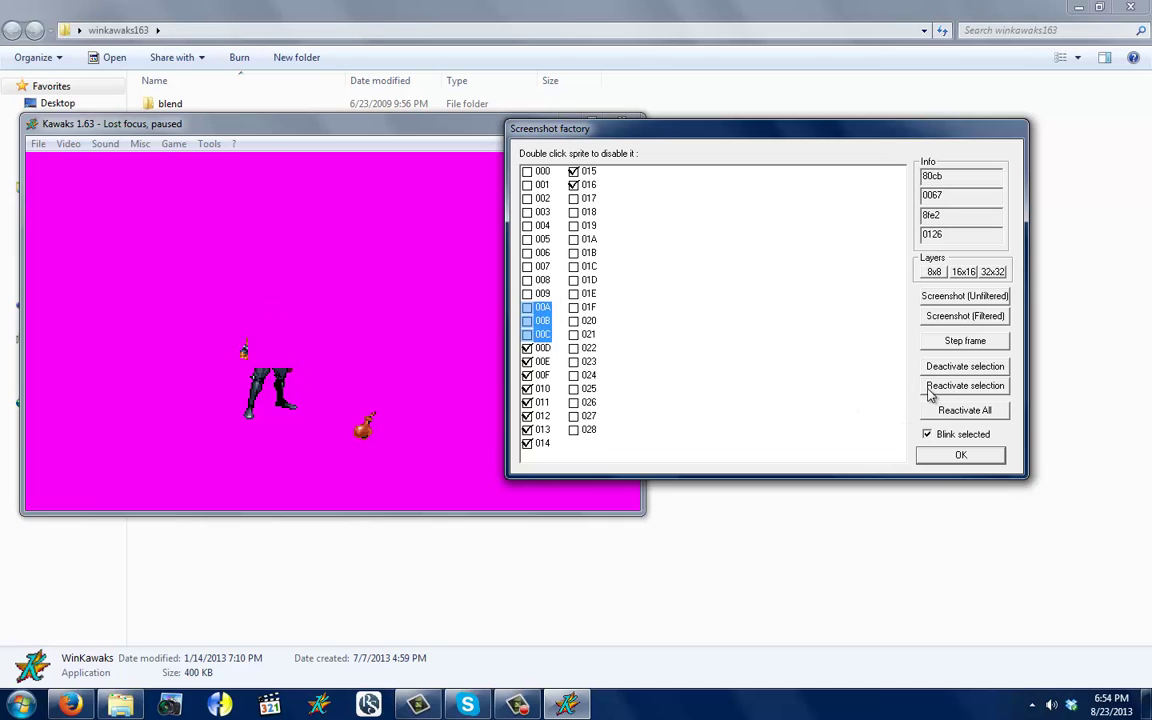
click(965, 385)
click(545, 307)
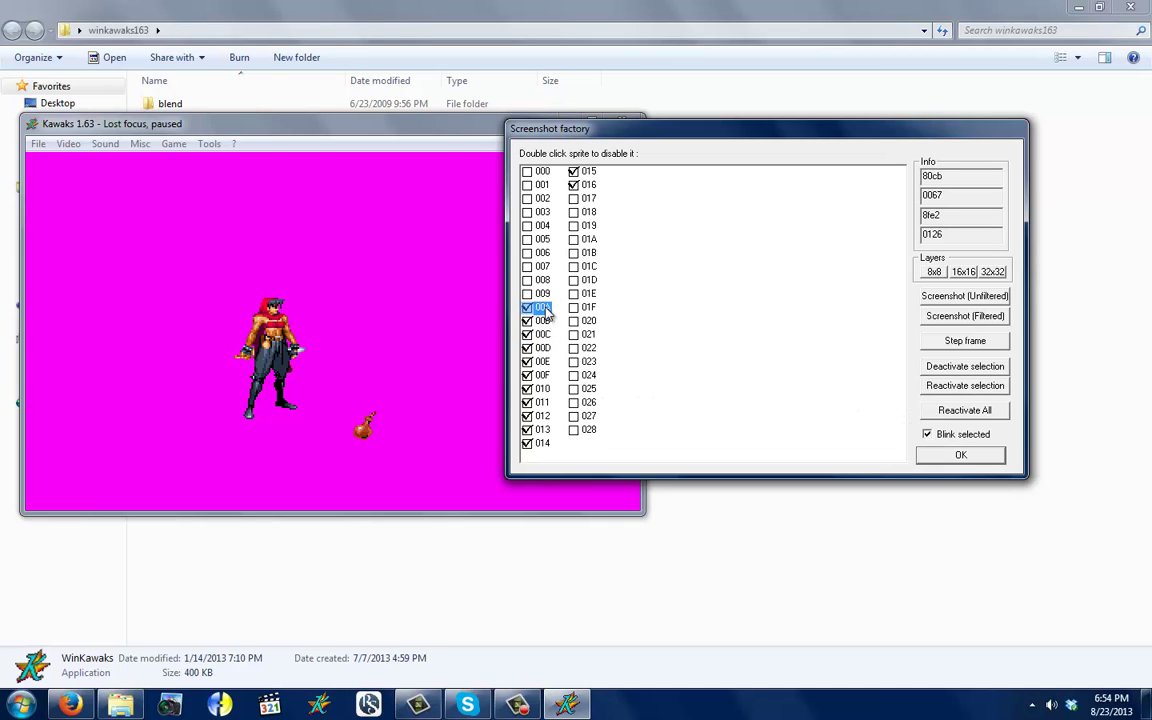
key(Up)
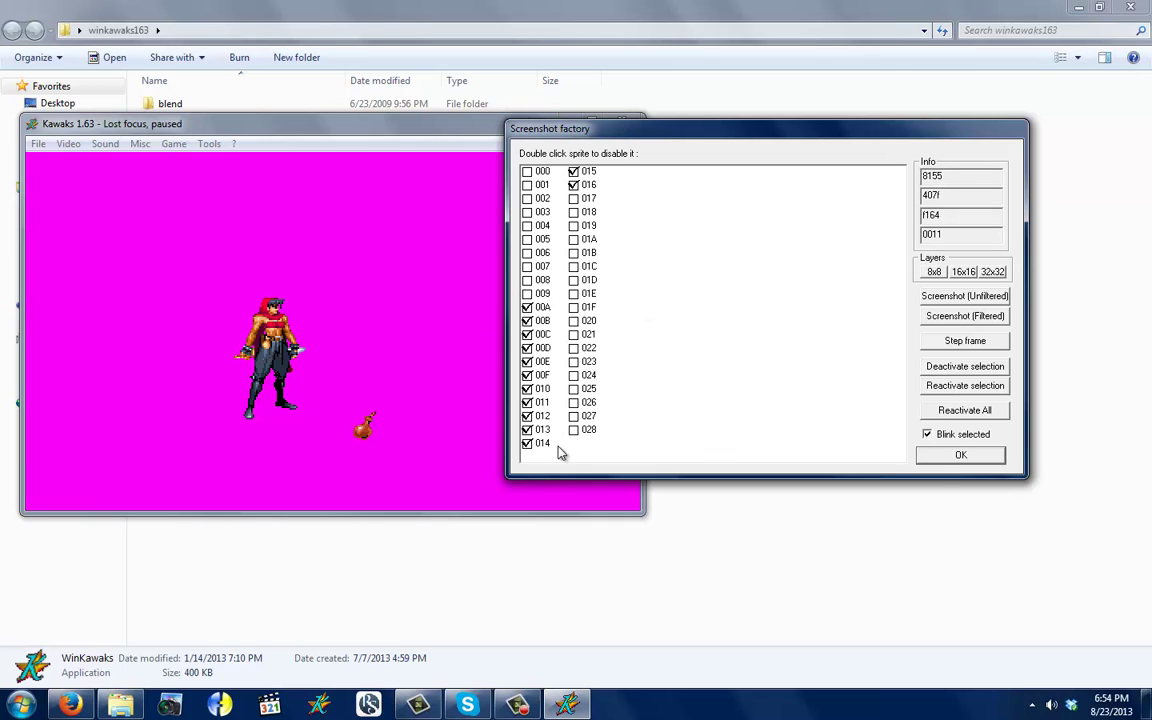
click(587, 171)
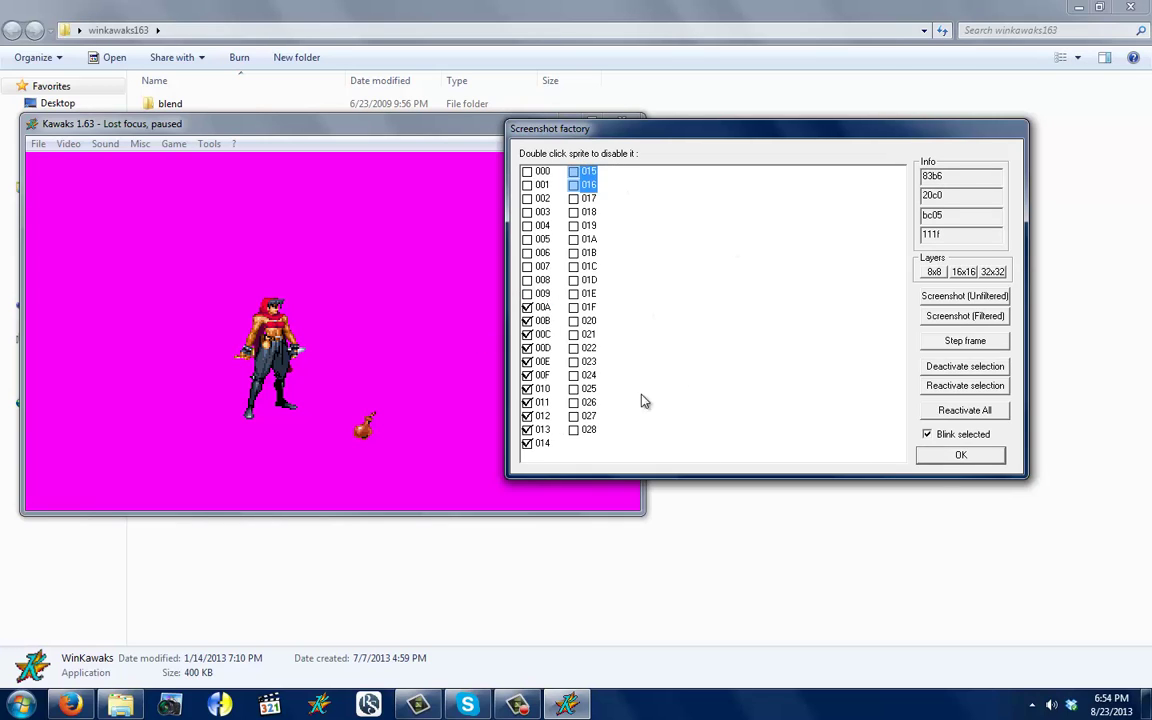
click(531, 444)
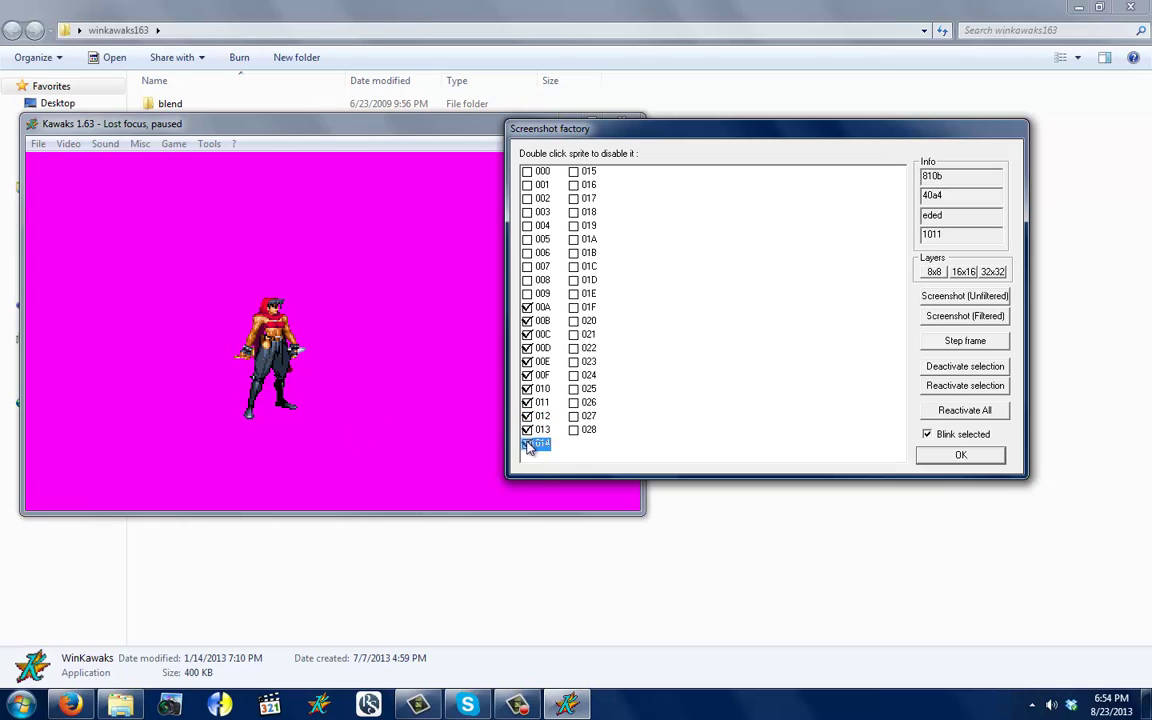
click(924, 368)
click(956, 340)
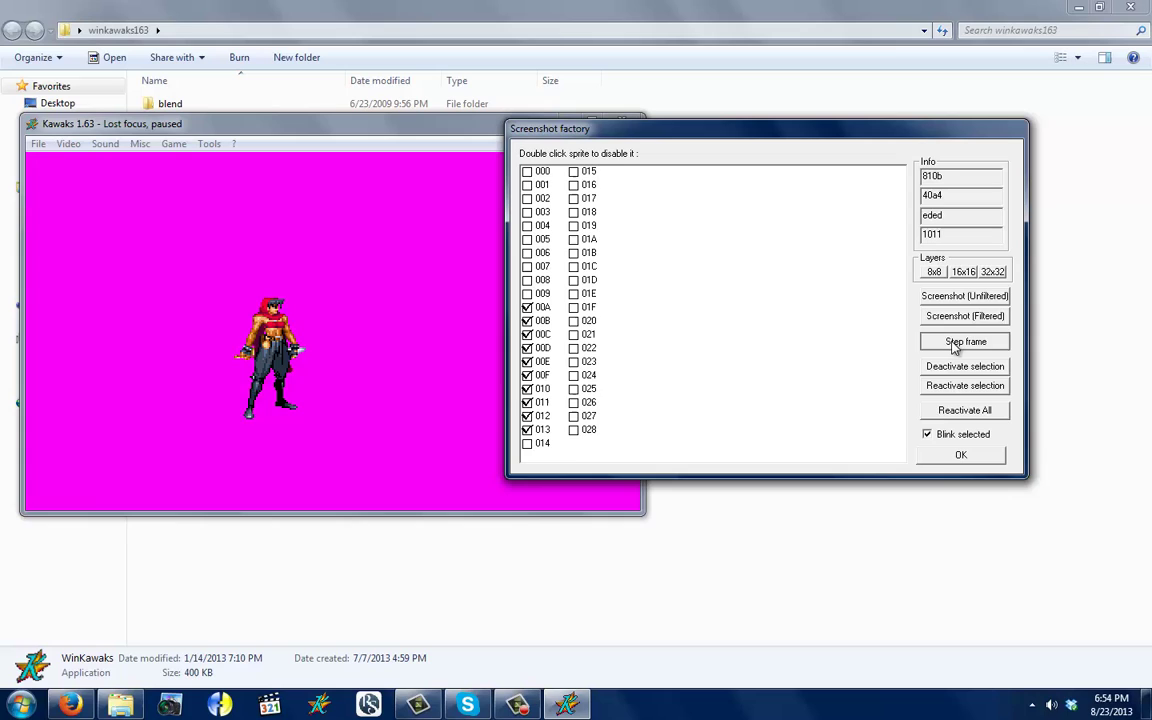
Disable sprites 00A and 00B, re-enable sprites 014 and 015, and keep blade sprite 016 hidden
click(541, 294)
double_click(541, 307)
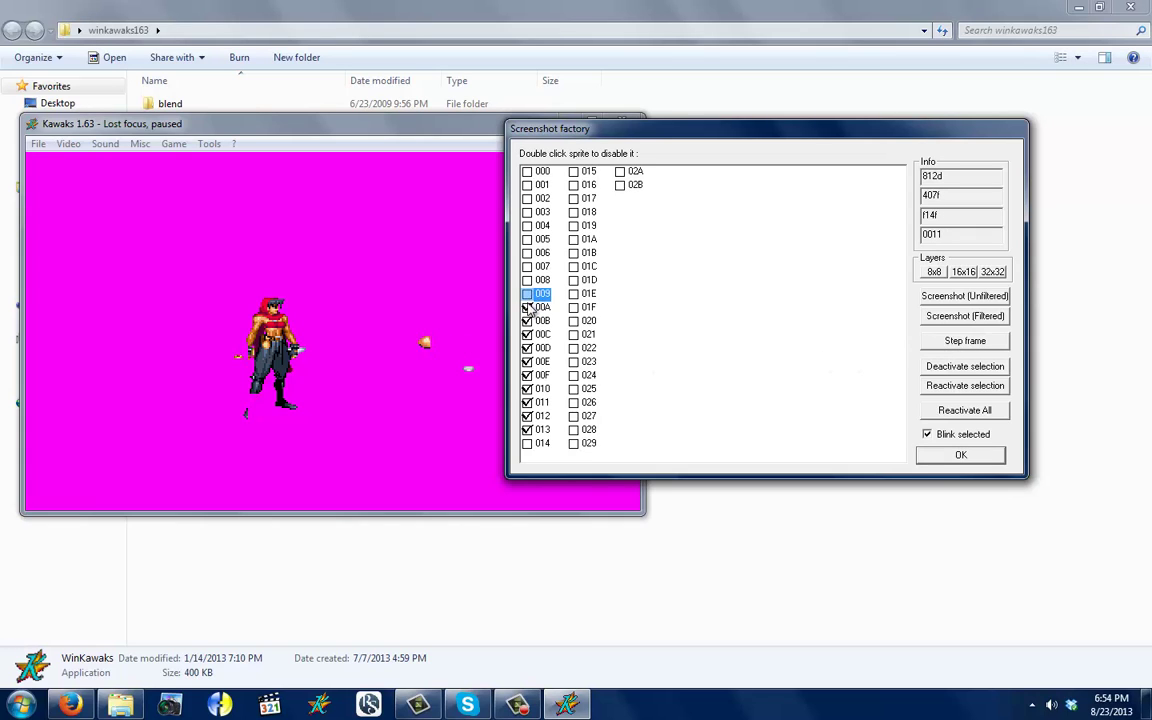
double_click(540, 321)
click(533, 335)
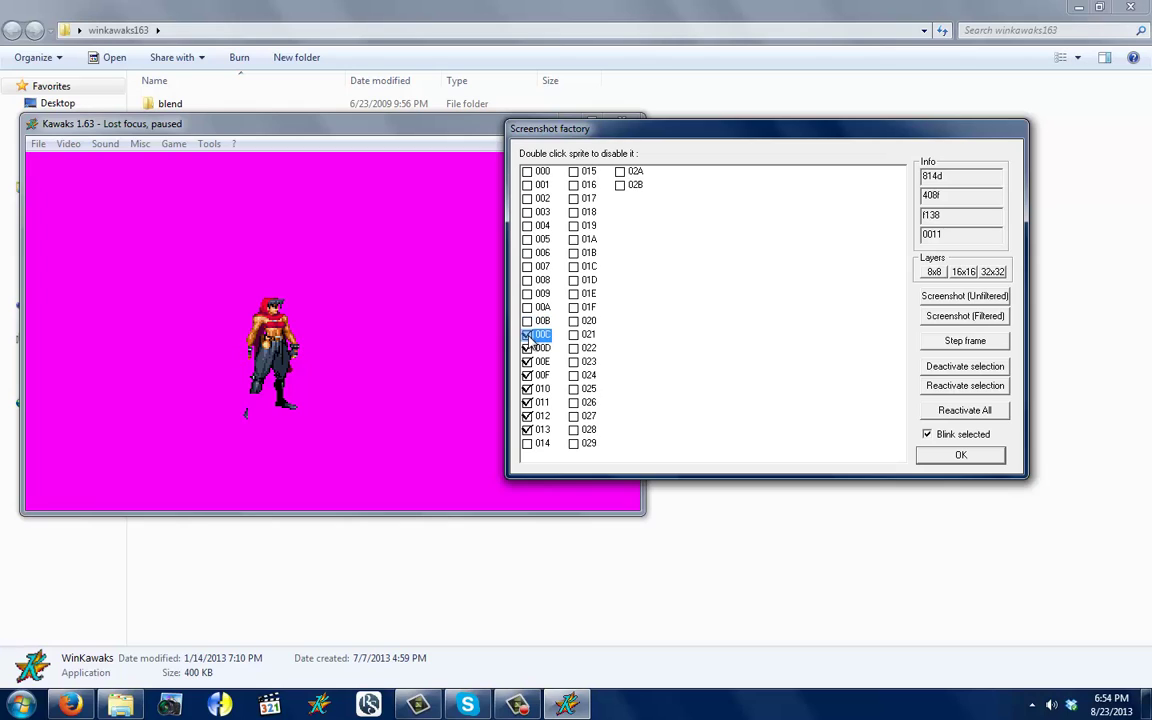
double_click(540, 443)
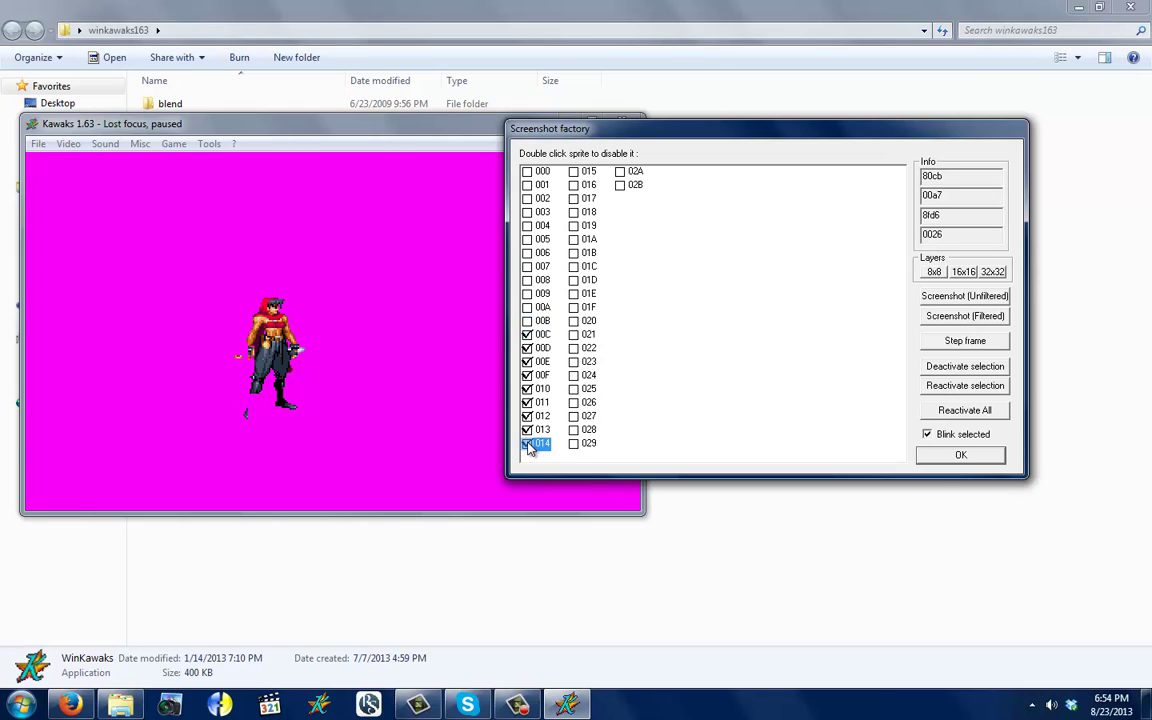
click(689, 396)
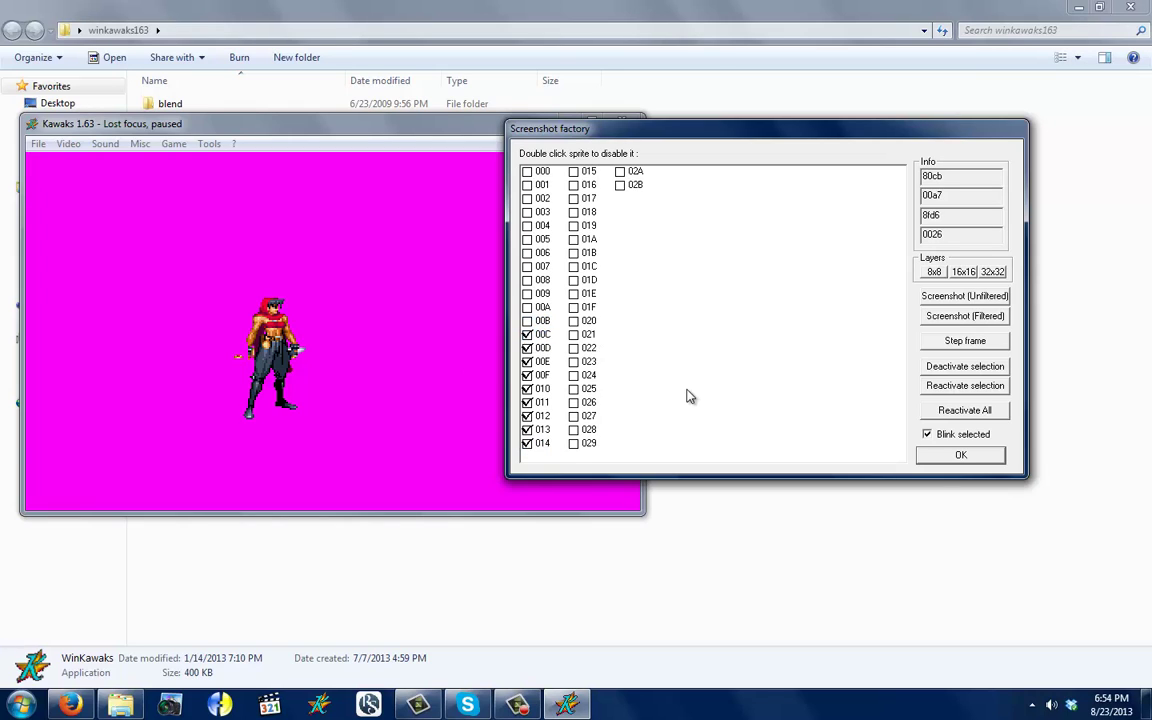
click(583, 172)
double_click(584, 172)
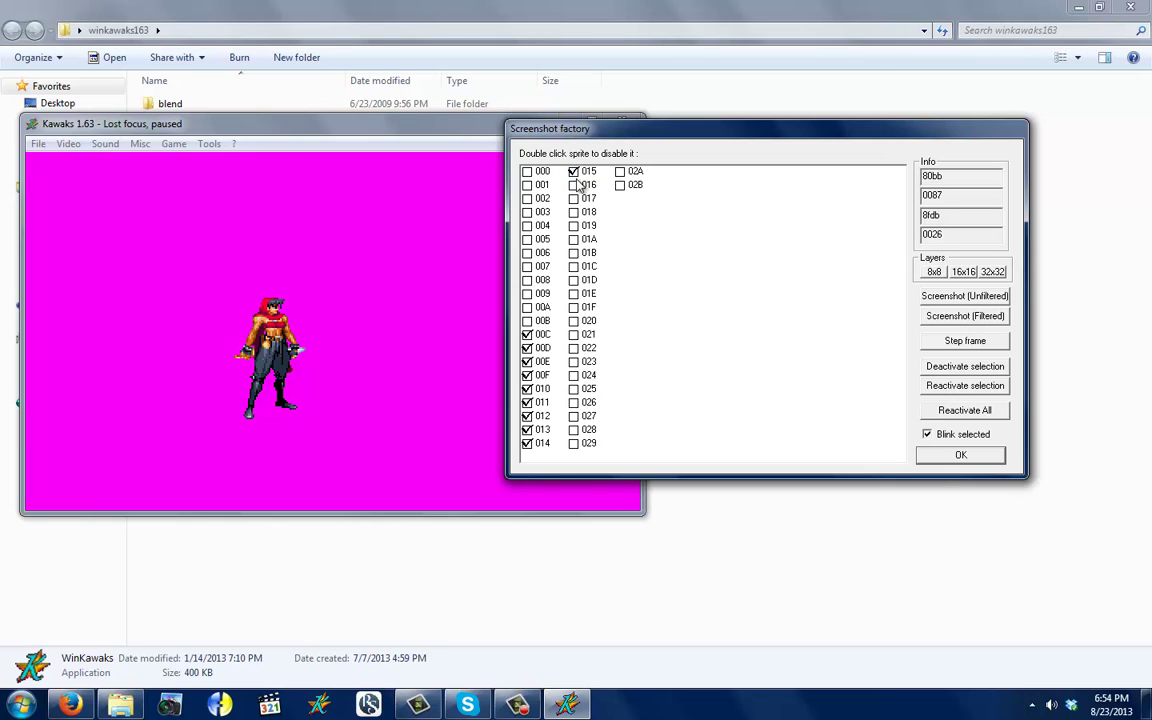
double_click(585, 185)
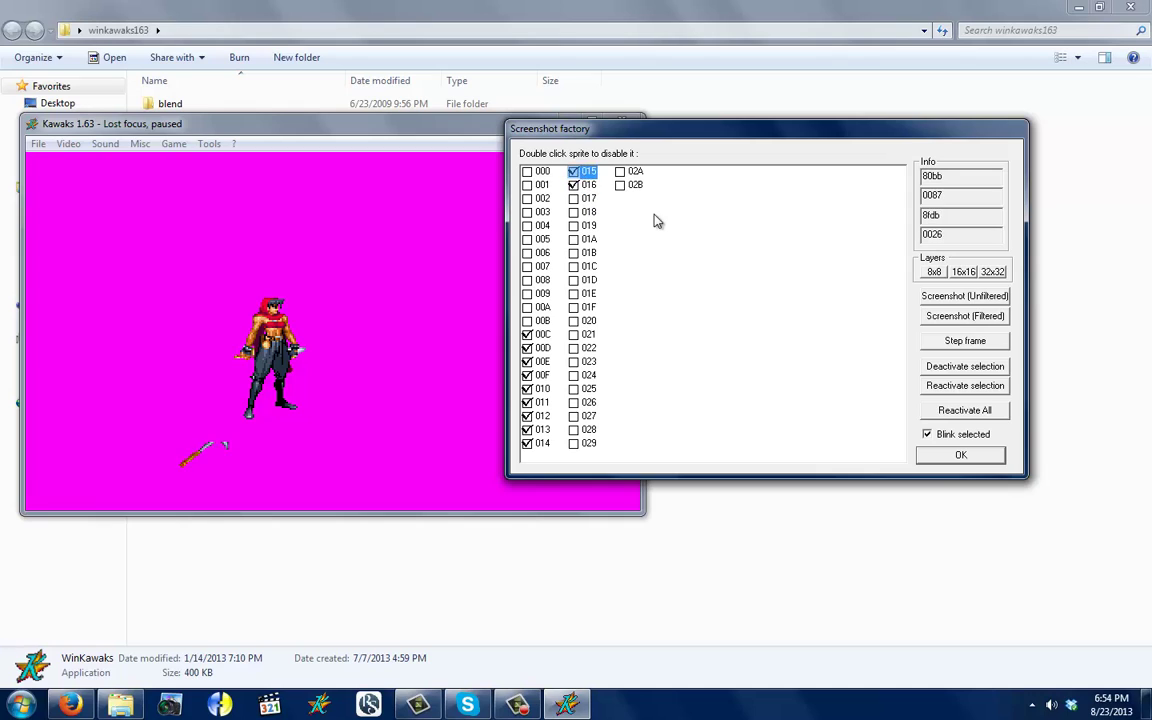
double_click(585, 185)
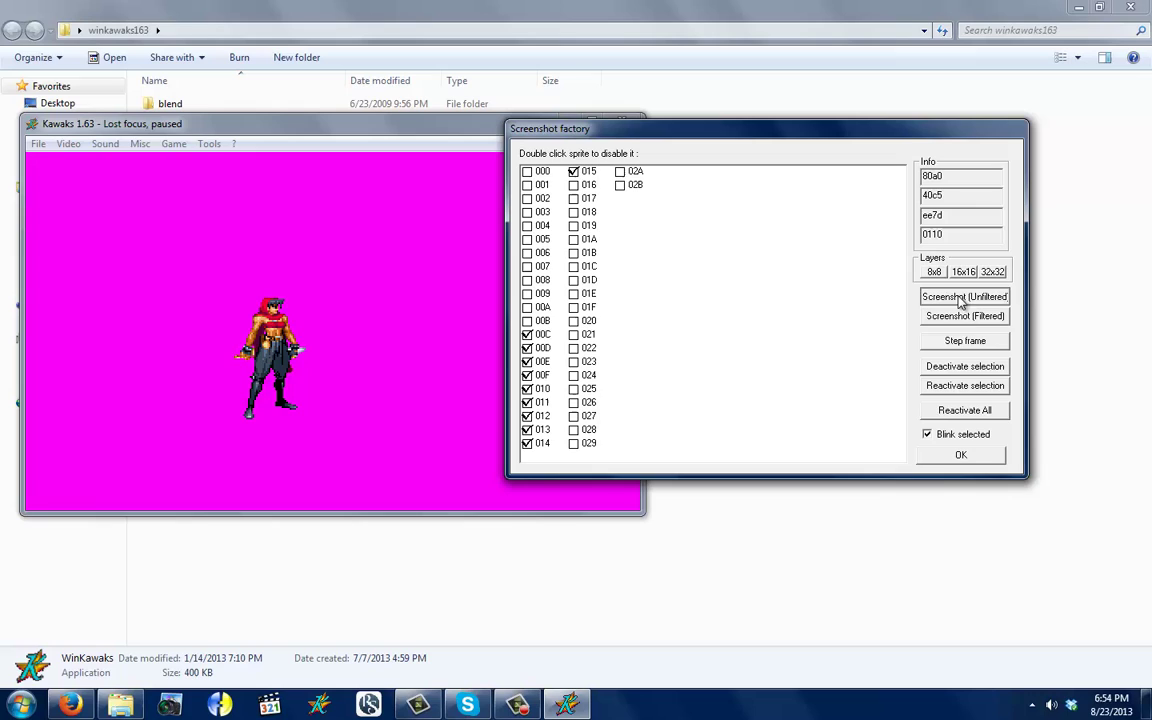
Advance the paused game two more frames and close the Screenshot factory
click(962, 342)
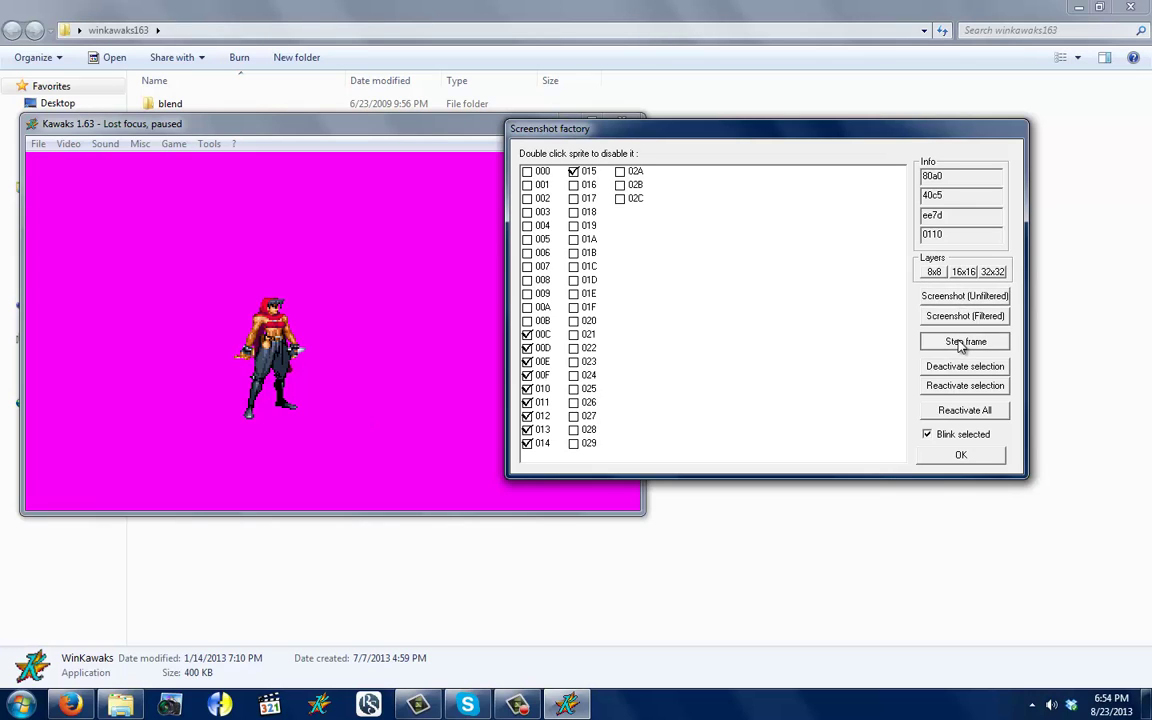
click(962, 344)
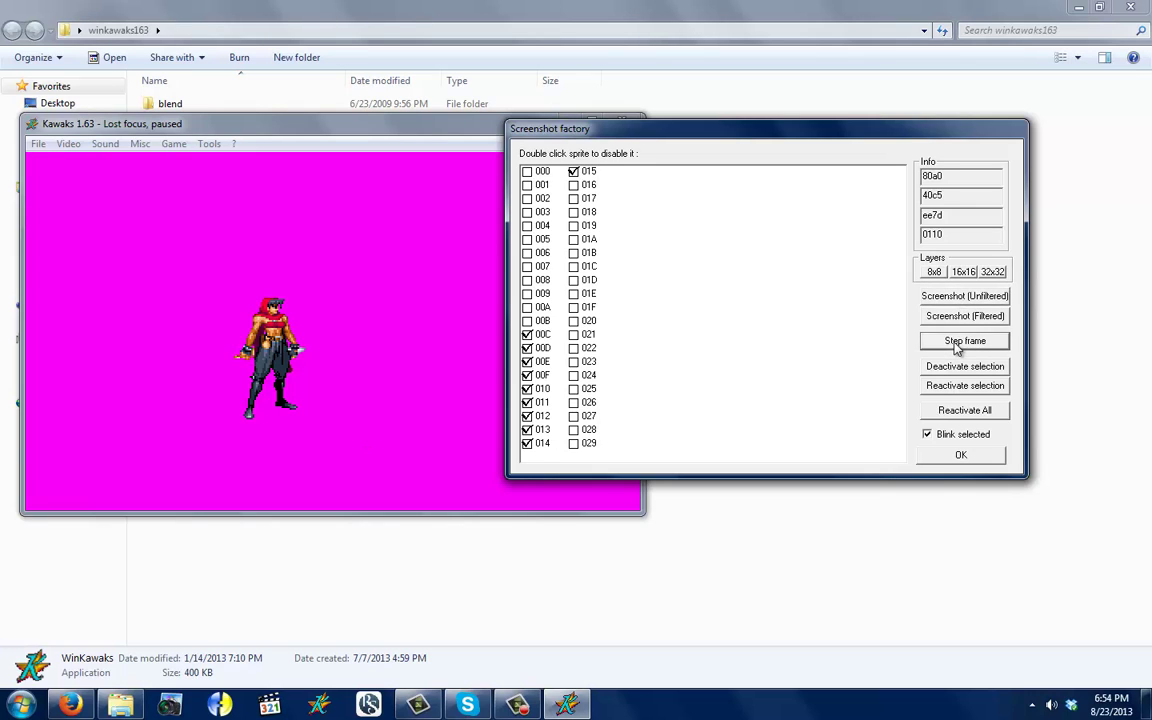
click(961, 455)
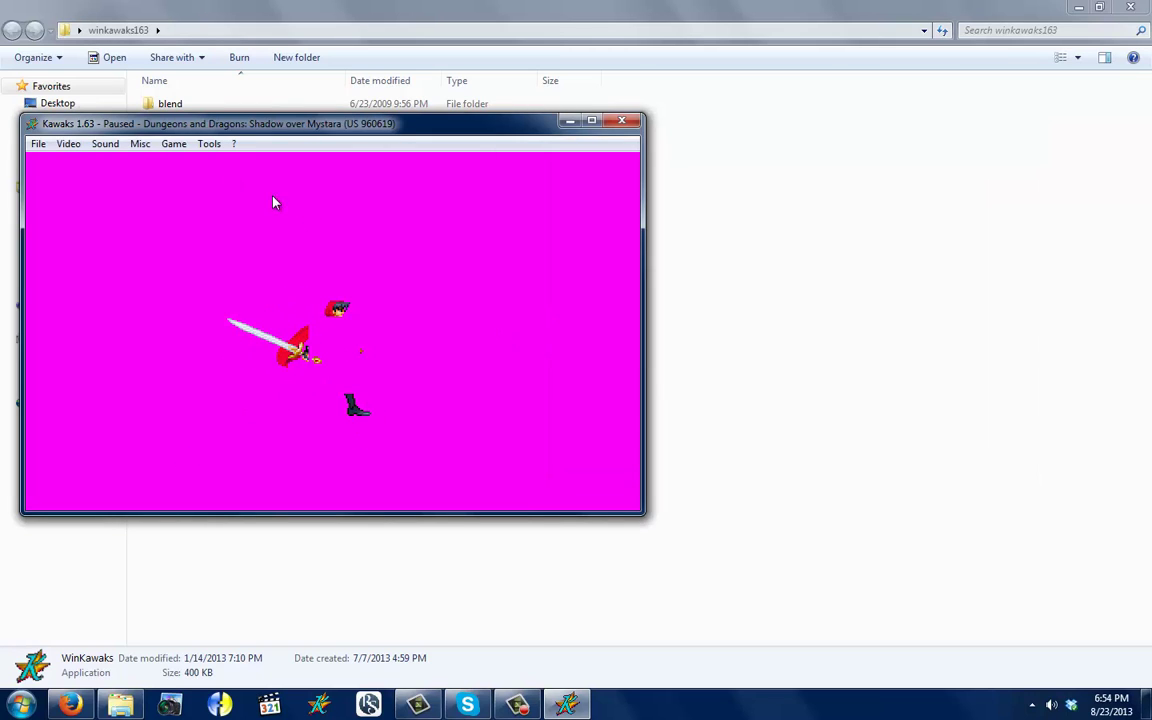
click(207, 145)
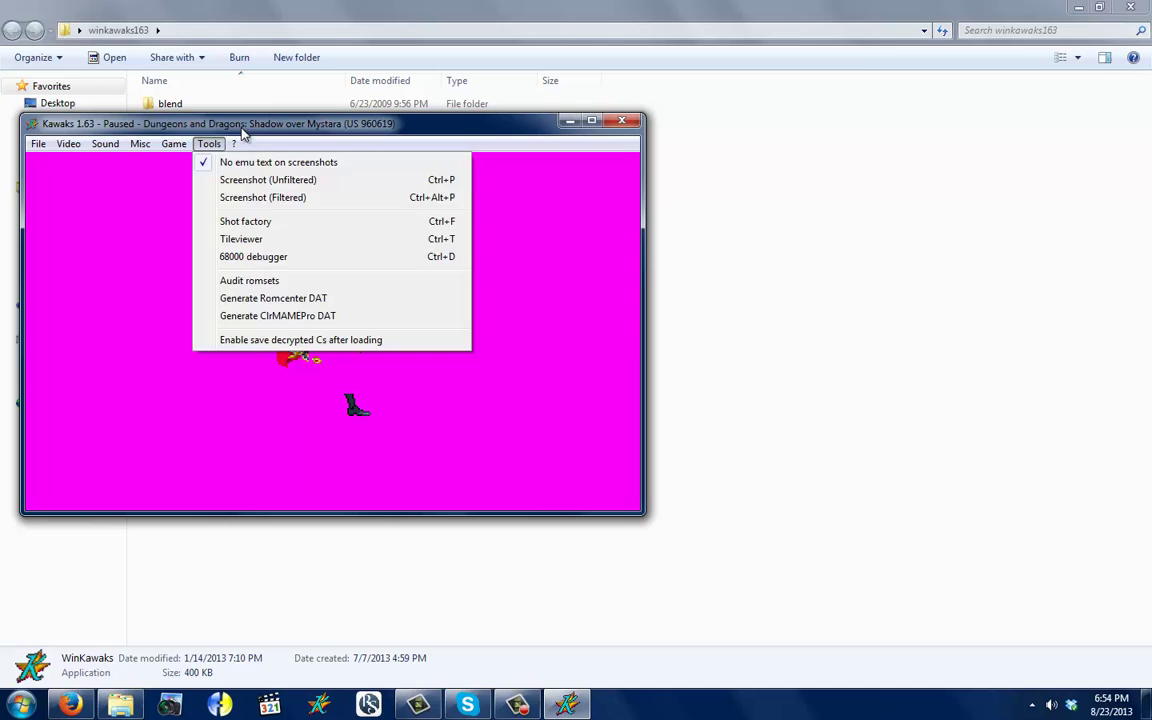
click(205, 143)
click(207, 145)
click(38, 144)
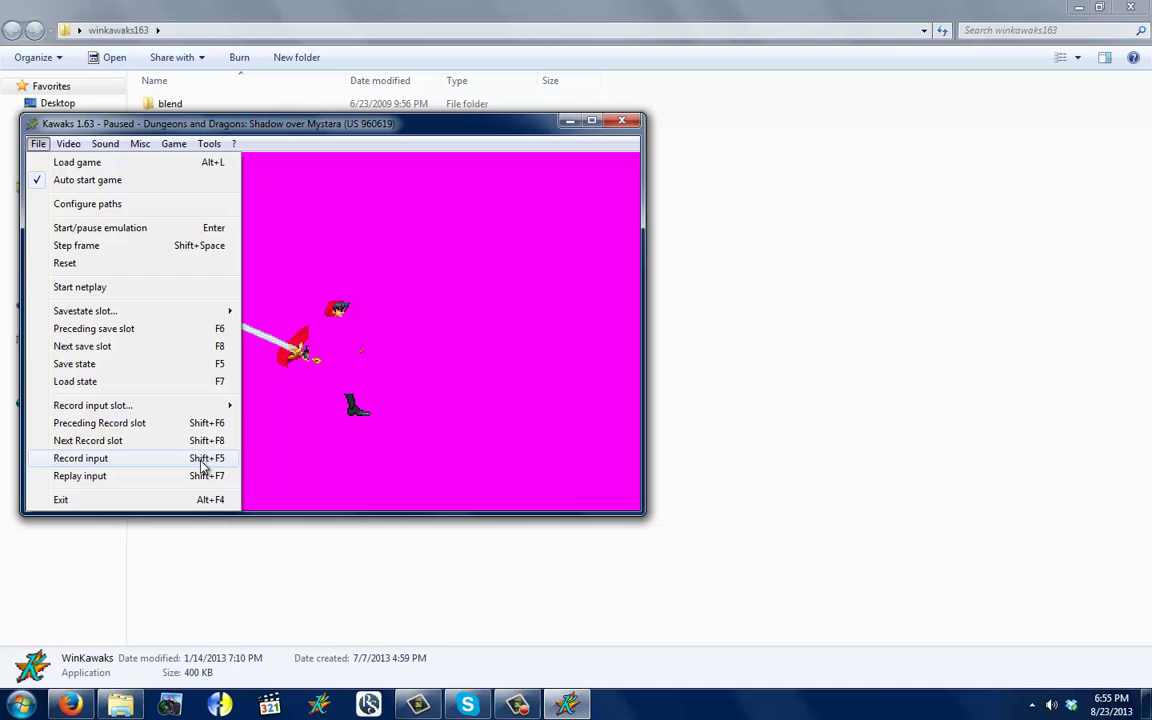
click(432, 299)
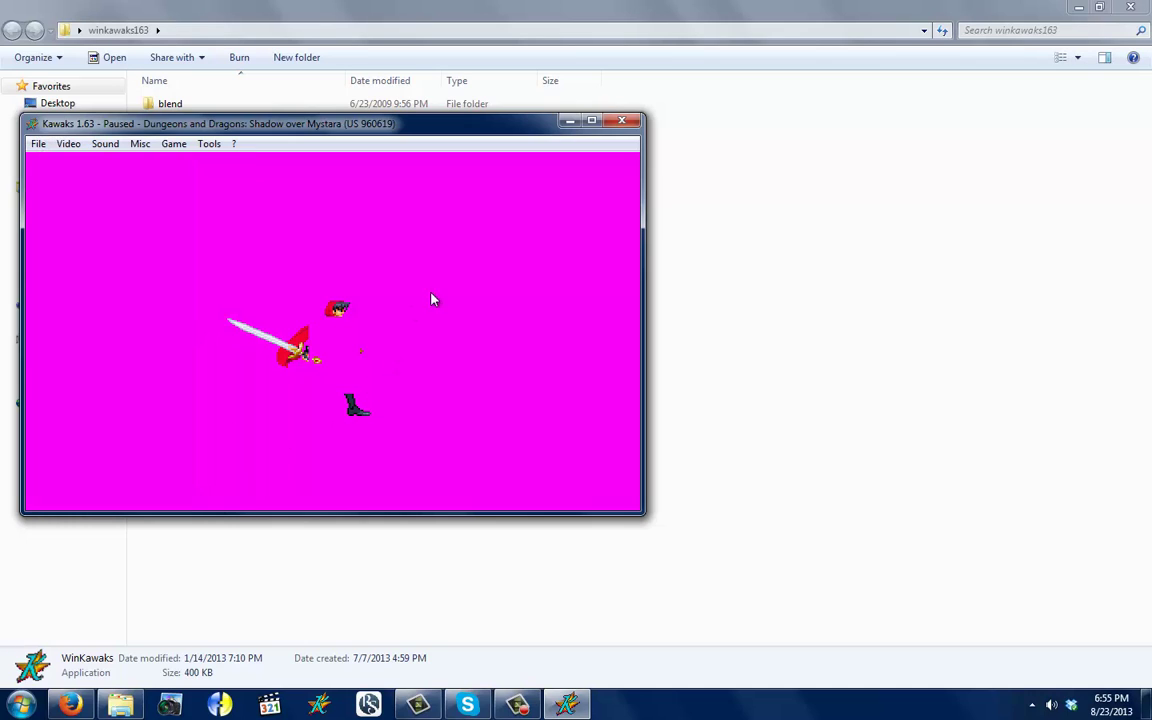
Close the emulator, then browse from sshots back to winkawaks163 and into the capture folder
click(622, 122)
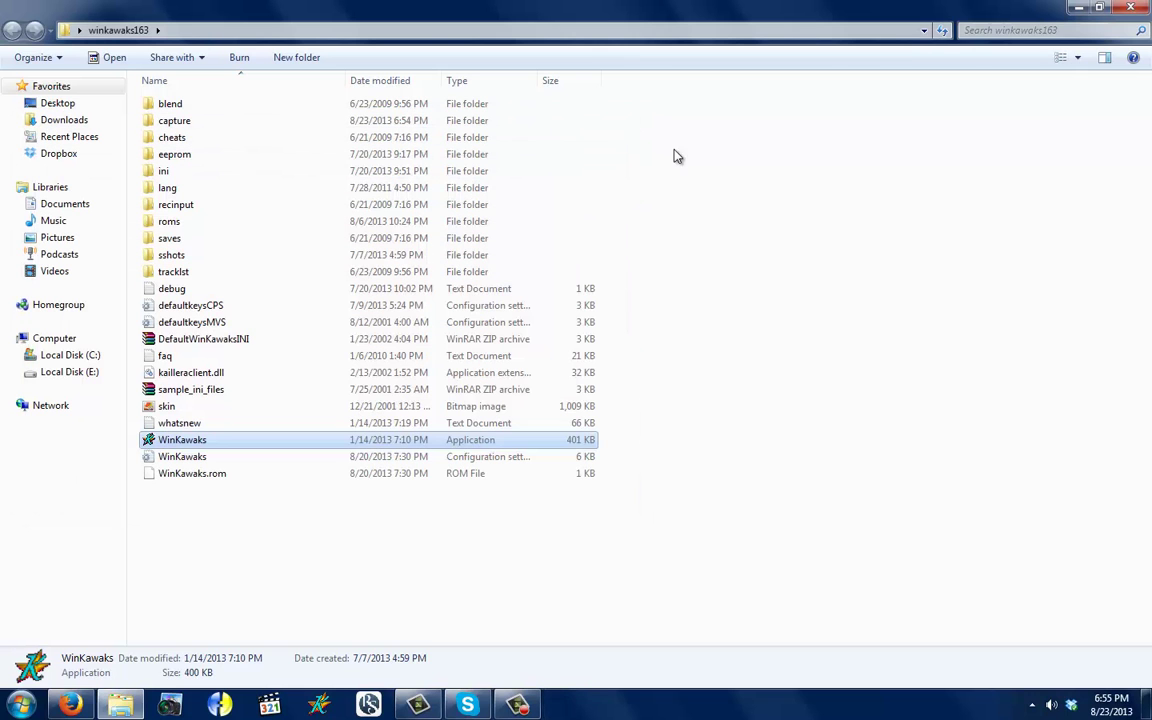
double_click(198, 256)
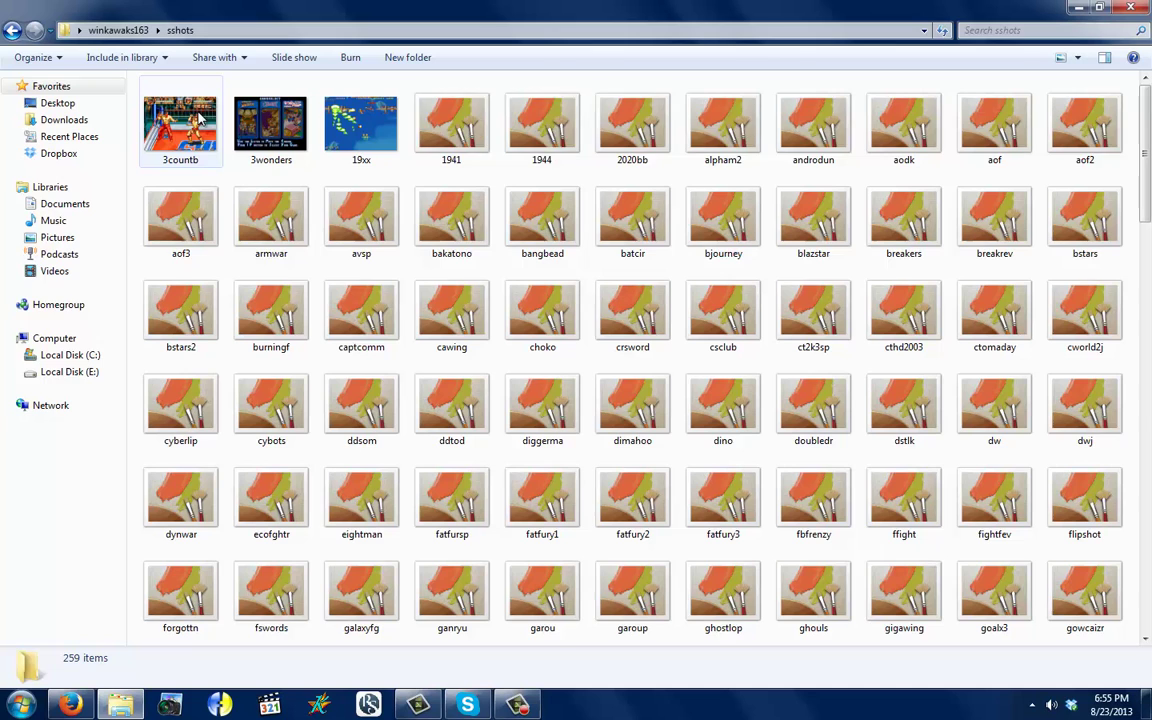
click(13, 30)
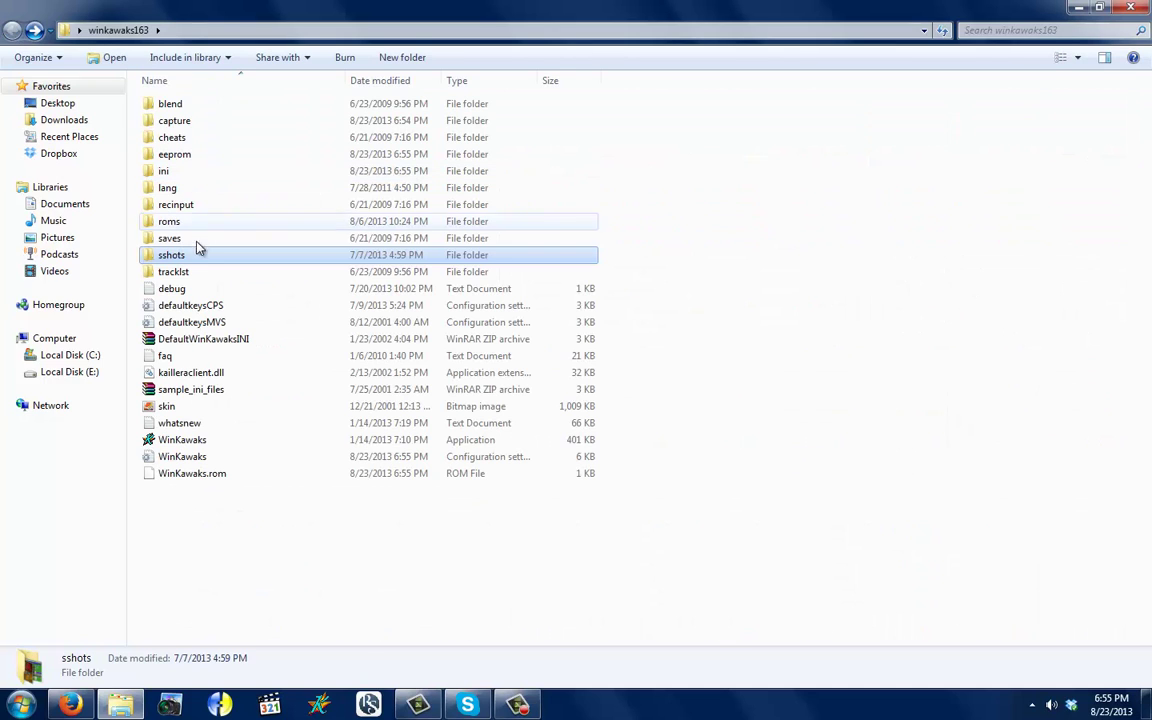
click(203, 137)
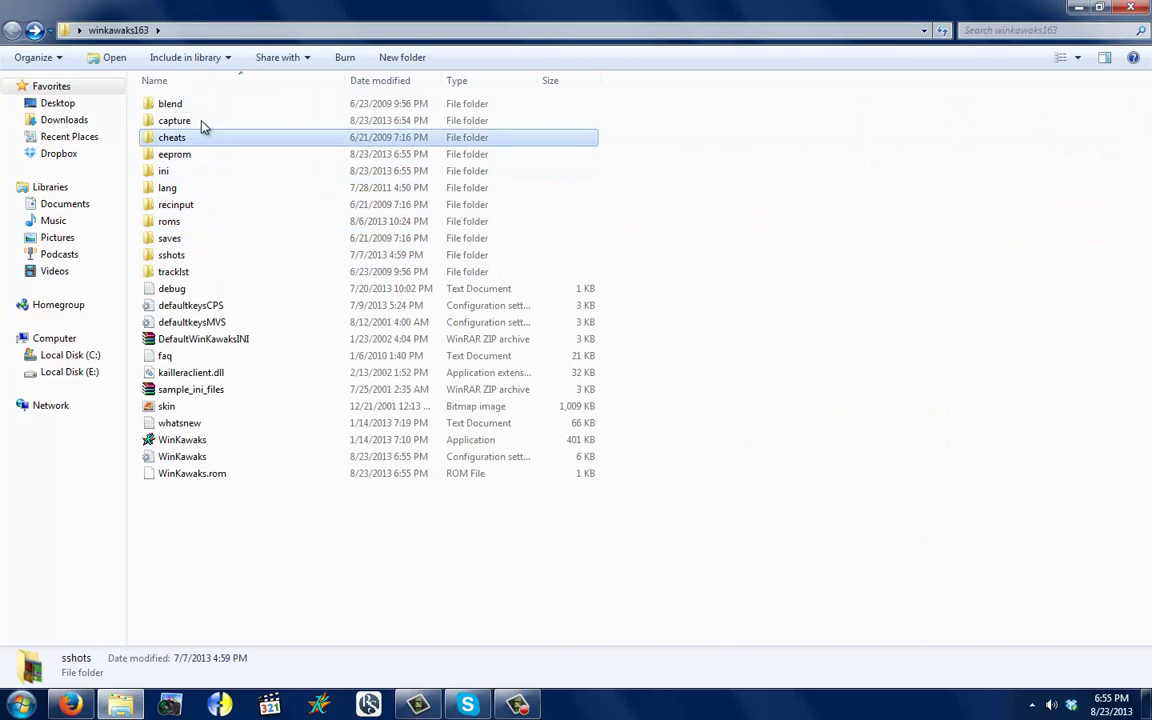
double_click(203, 121)
right_click(200, 112)
click(237, 193)
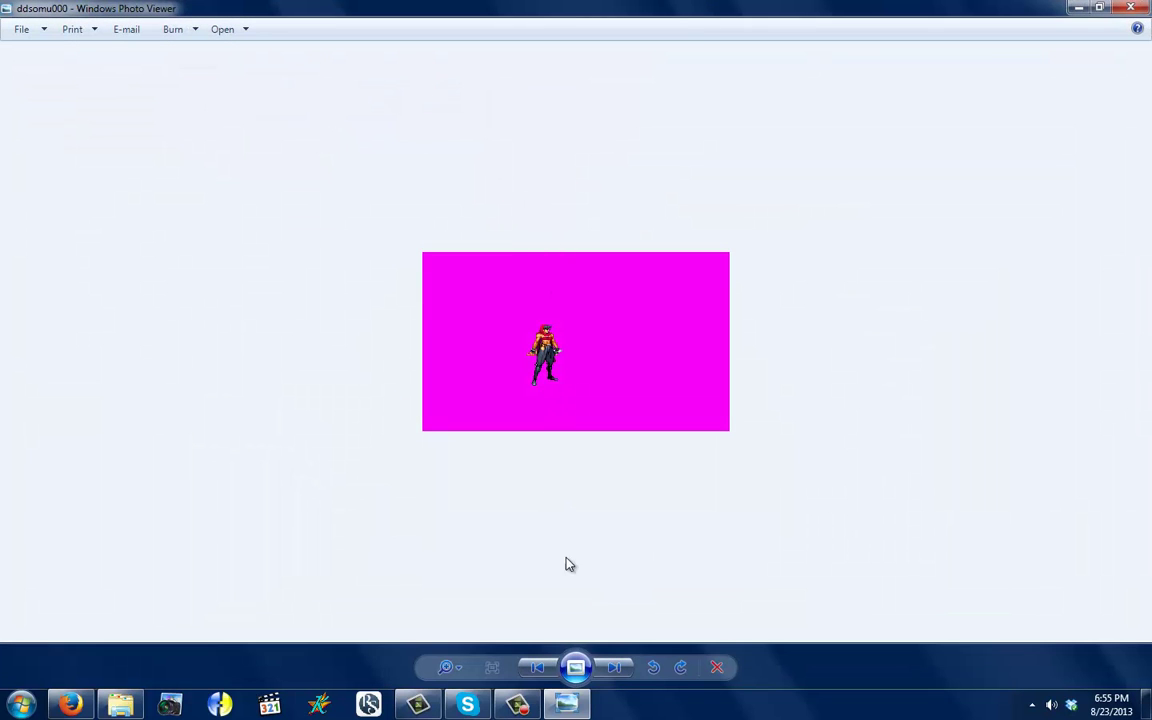
click(576, 667)
right_click(571, 246)
click(600, 271)
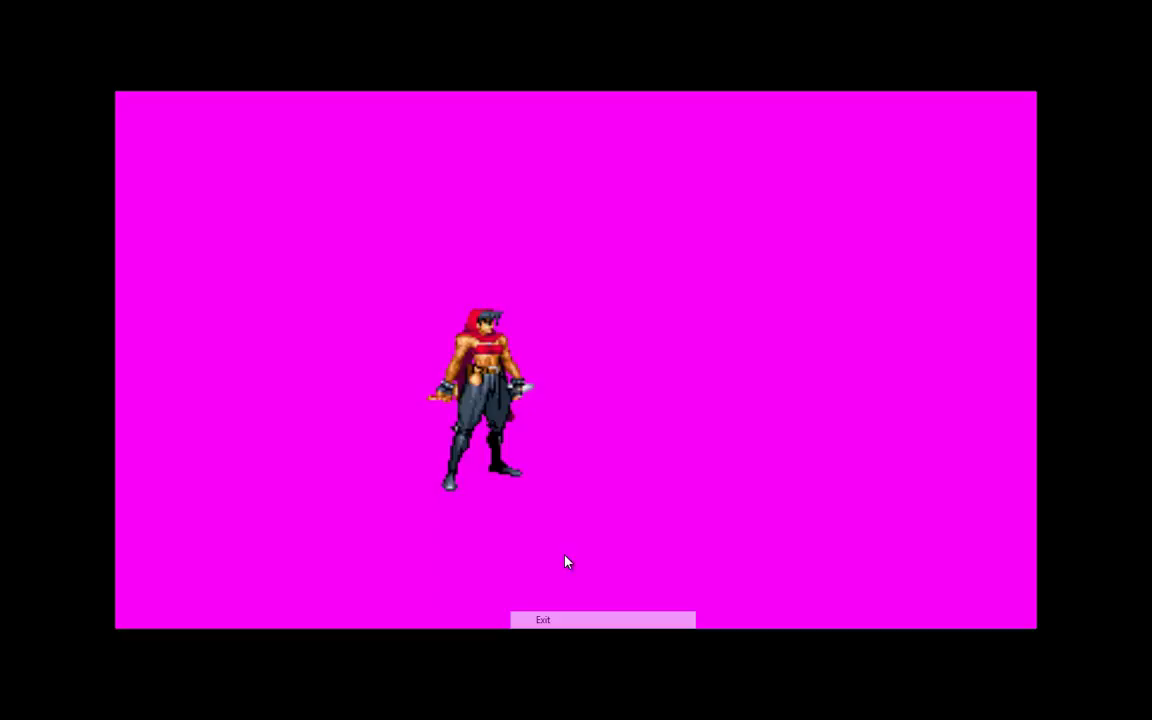
Close the photo viewer and launch Paint beside the capture folder with an enlarged blank canvas
key(alt+F4)
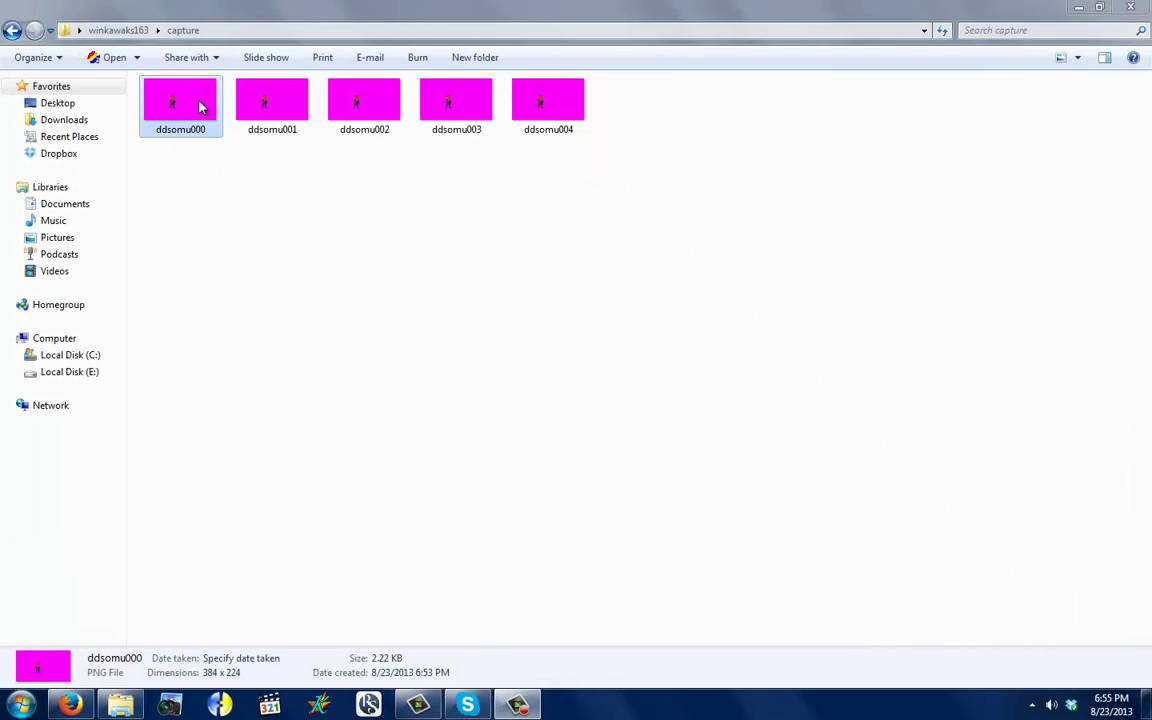
right_click(200, 102)
click(490, 182)
click(22, 704)
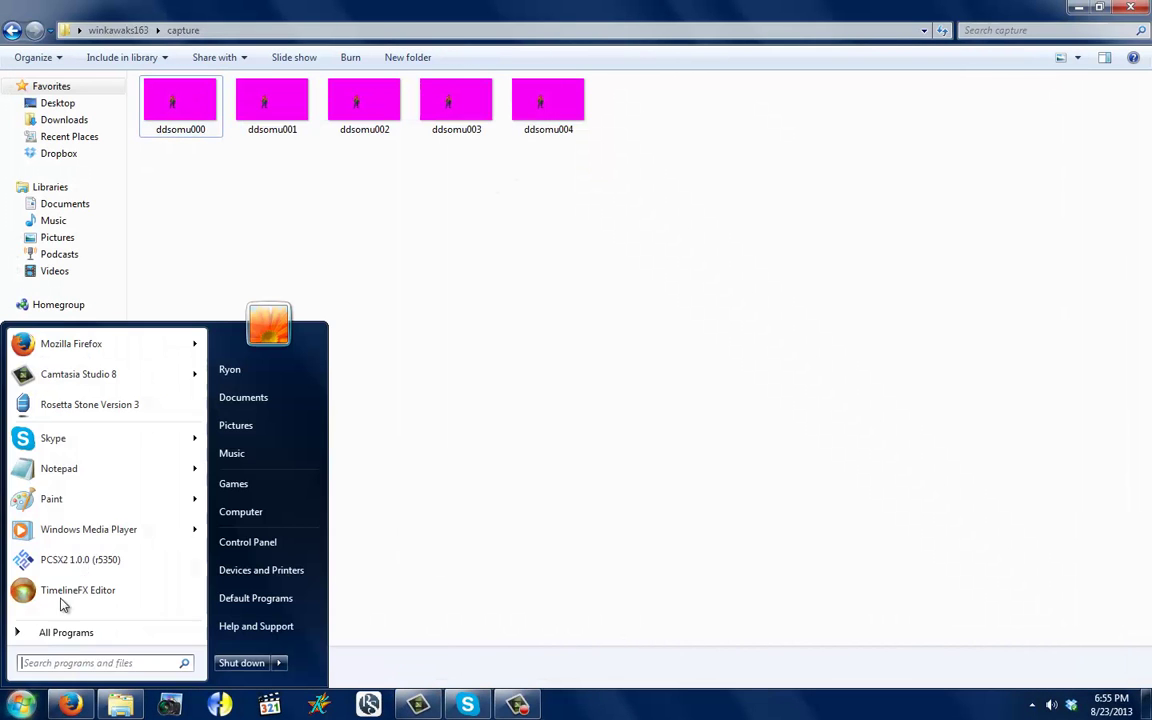
click(103, 503)
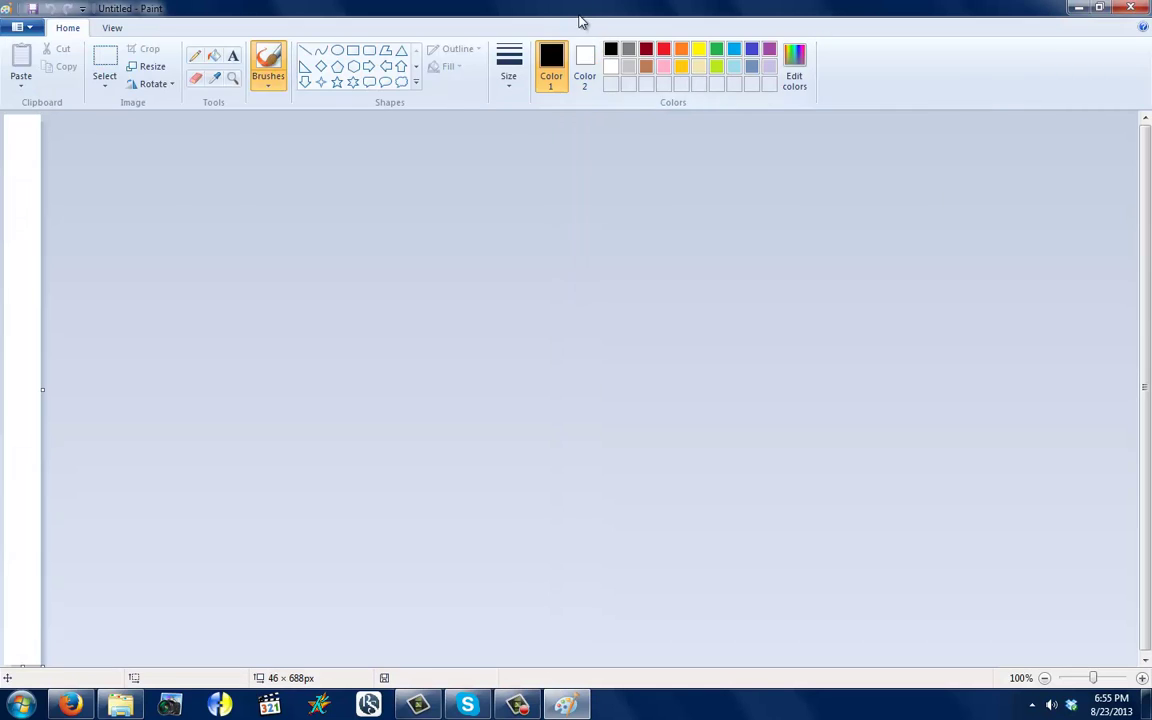
double_click(584, 10)
scroll(607, 454, down, 2)
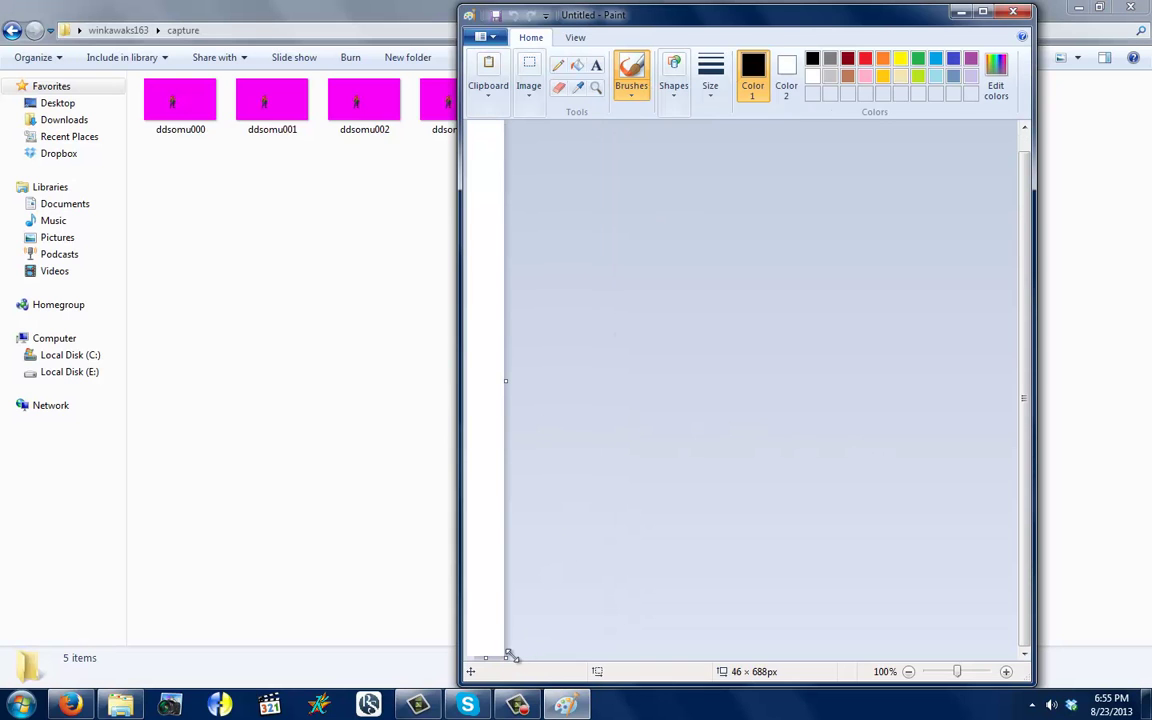
mouse_move(509, 655)
mouse_down()
mouse_move(846, 383)
mouse_move(910, 365)
mouse_up()
Cut the whole ddsomu000 screenshot and paste it onto the untitled canvas, discarding changes to ddsomu000
right_click(187, 106)
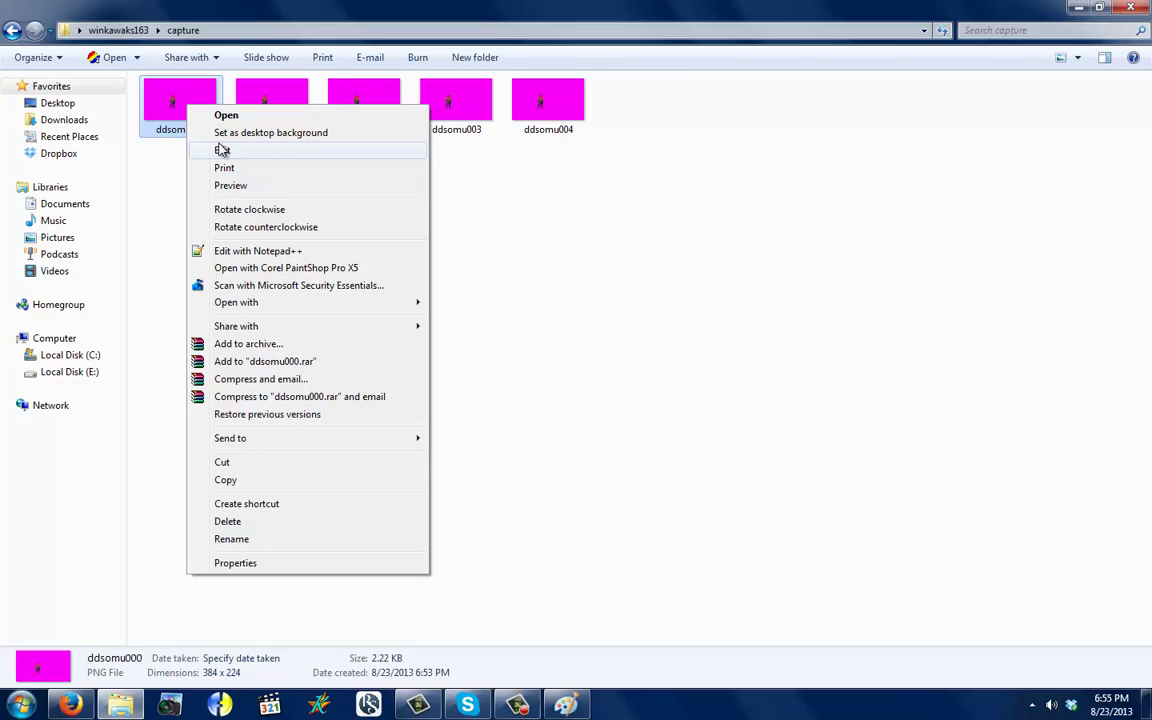
click(222, 150)
key(ctrl+a)
key(ctrl+x)
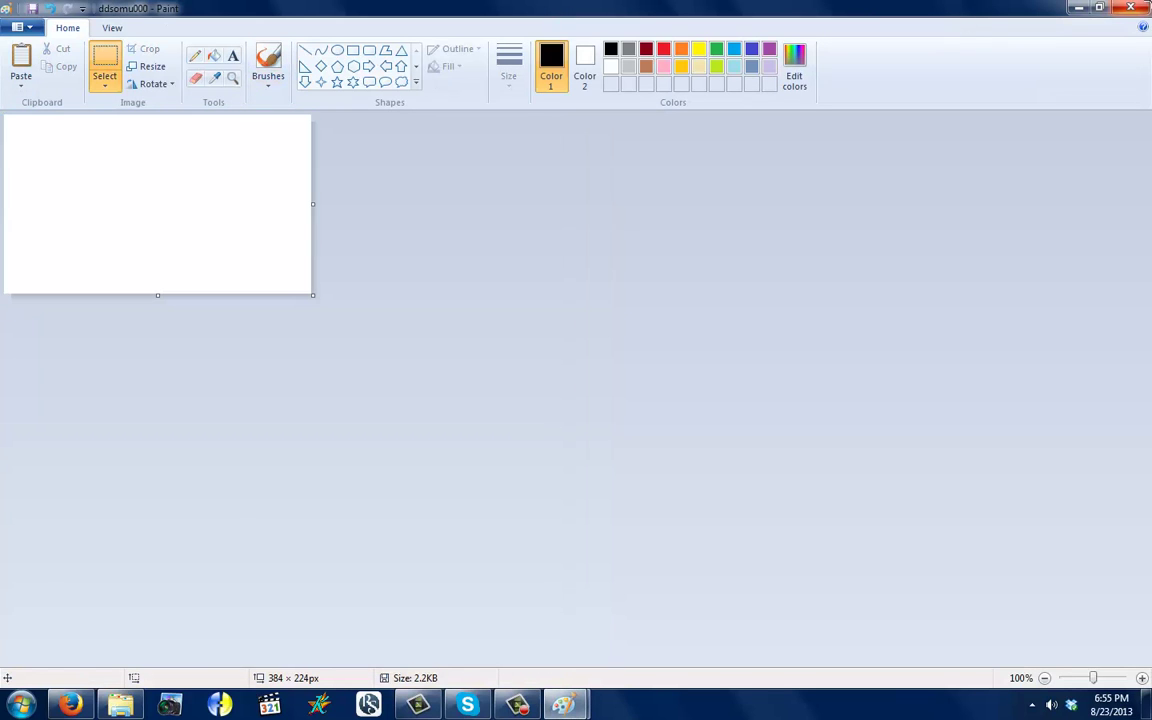
click(1131, 7)
click(608, 360)
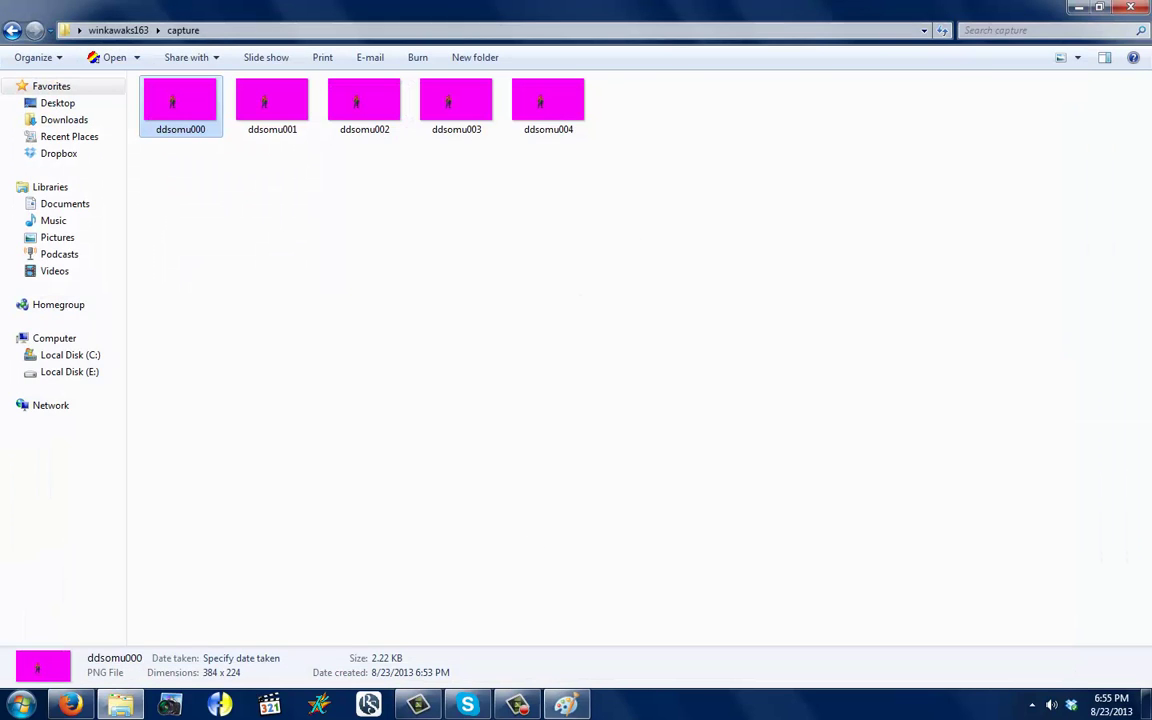
key(alt+Tab)
key(ctrl+v)
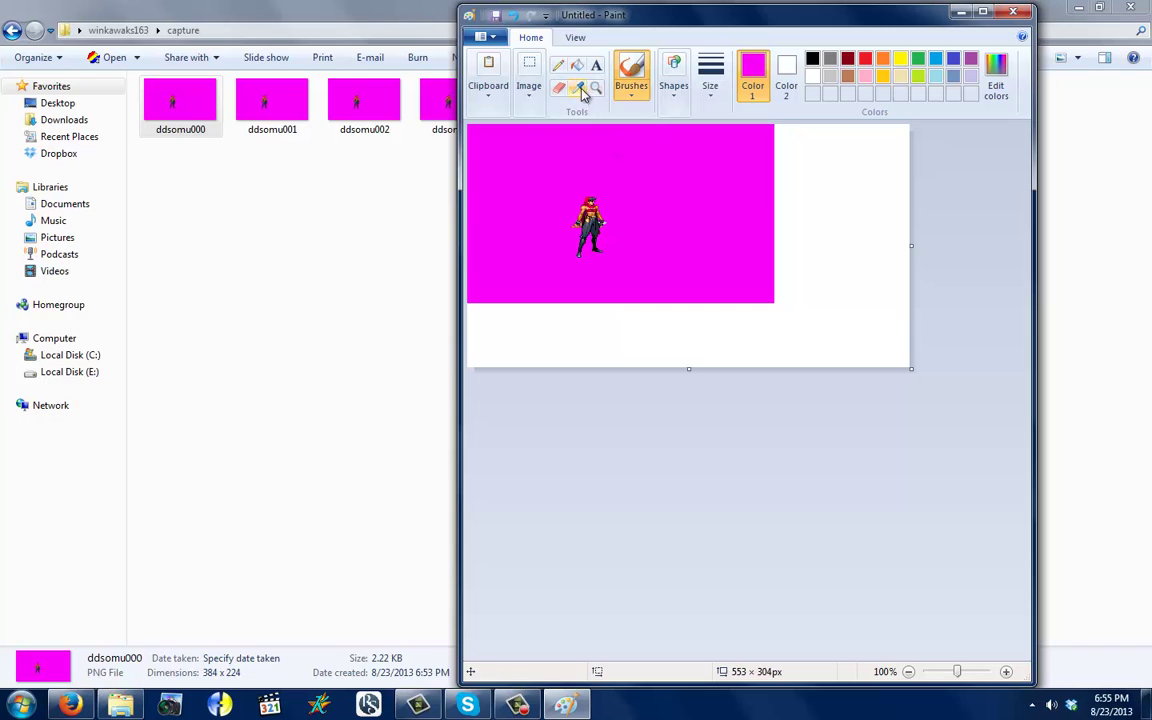
Fill the white canvas area pink and enlarge the canvas to 629×403 pixels
click(577, 87)
right_click(740, 165)
click(828, 175)
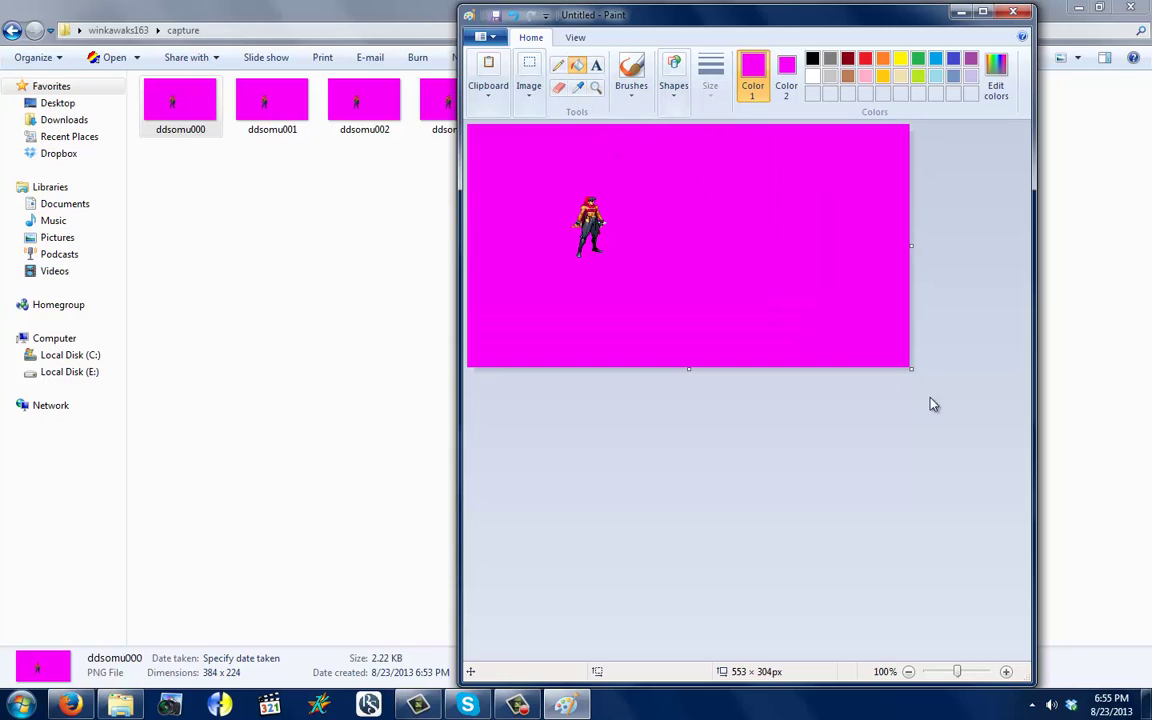
drag(917, 370, 972, 448)
click(575, 37)
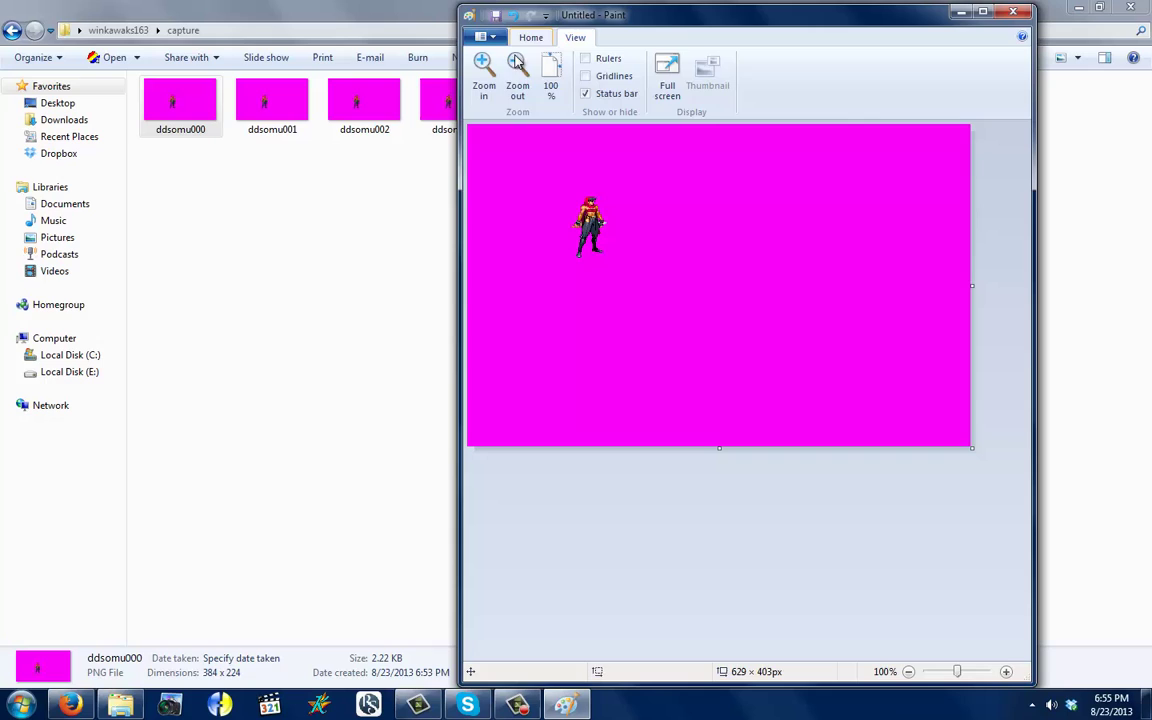
click(529, 38)
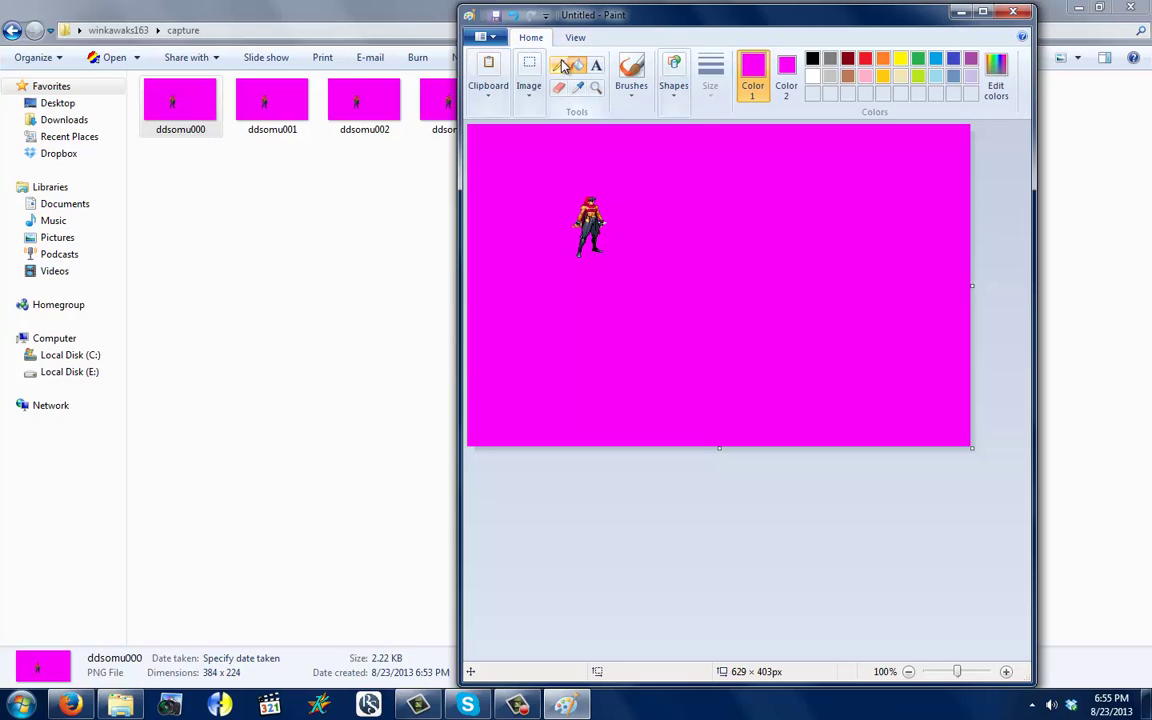
Draw a thinnest-size blue horizontal line, about 511 px long, just under the Thief's feet
click(529, 90)
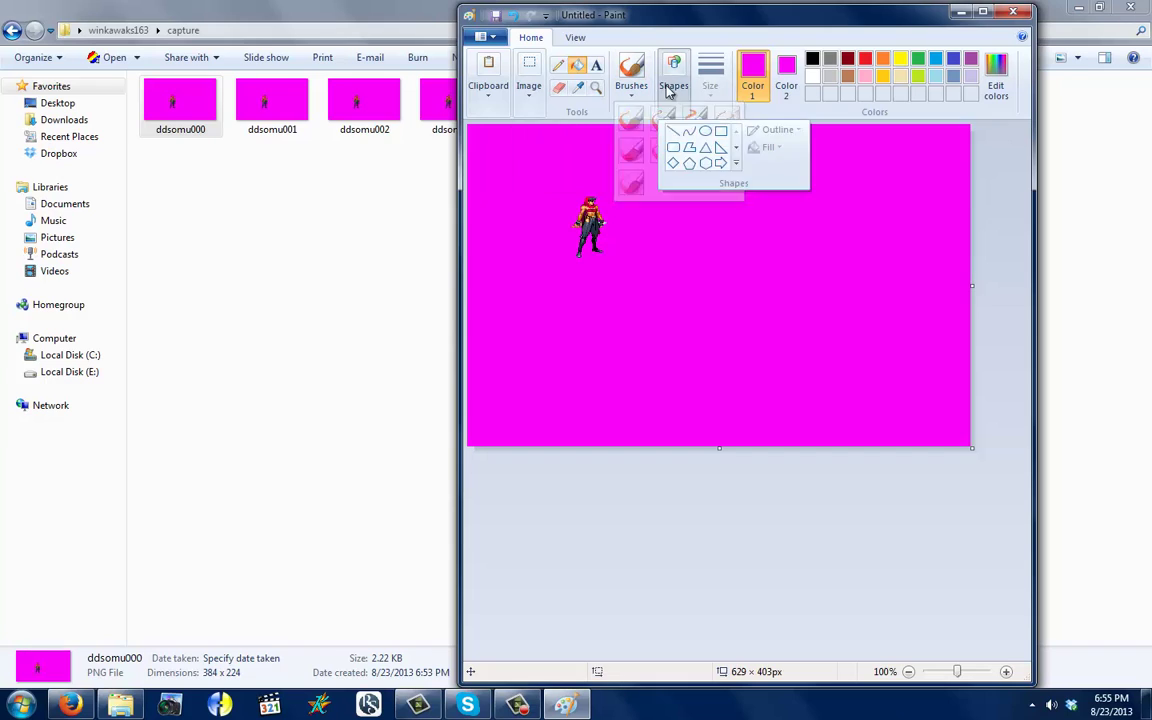
click(670, 92)
click(670, 92)
click(672, 127)
click(710, 90)
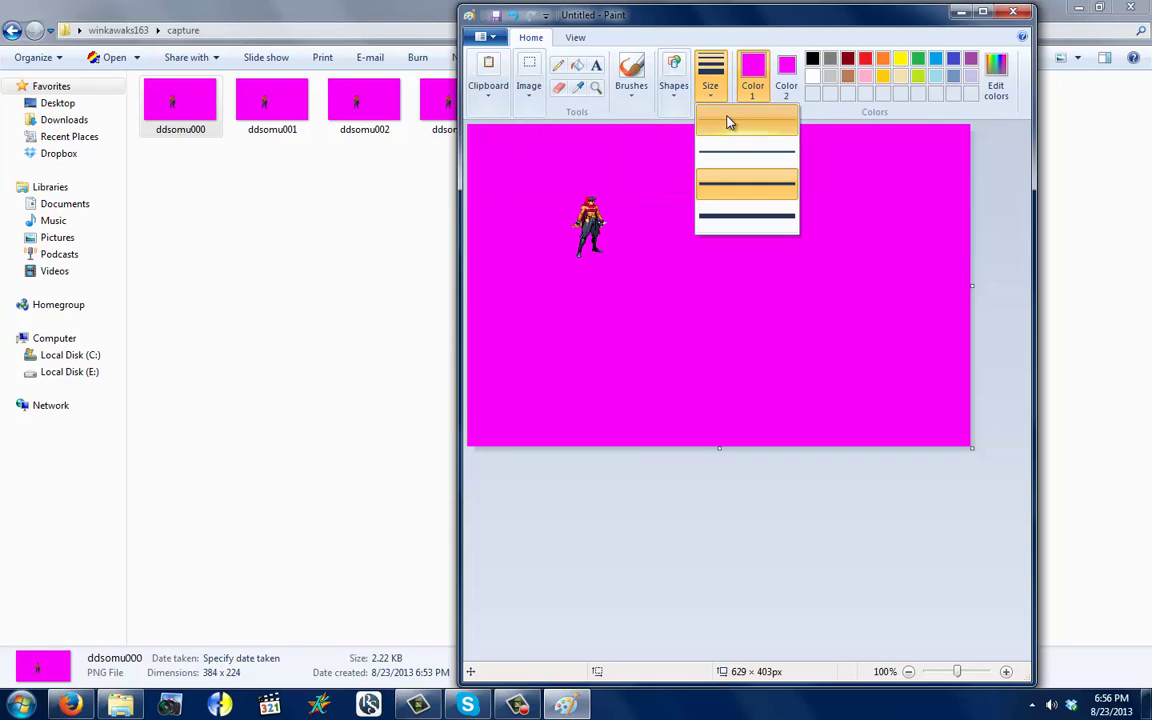
click(728, 125)
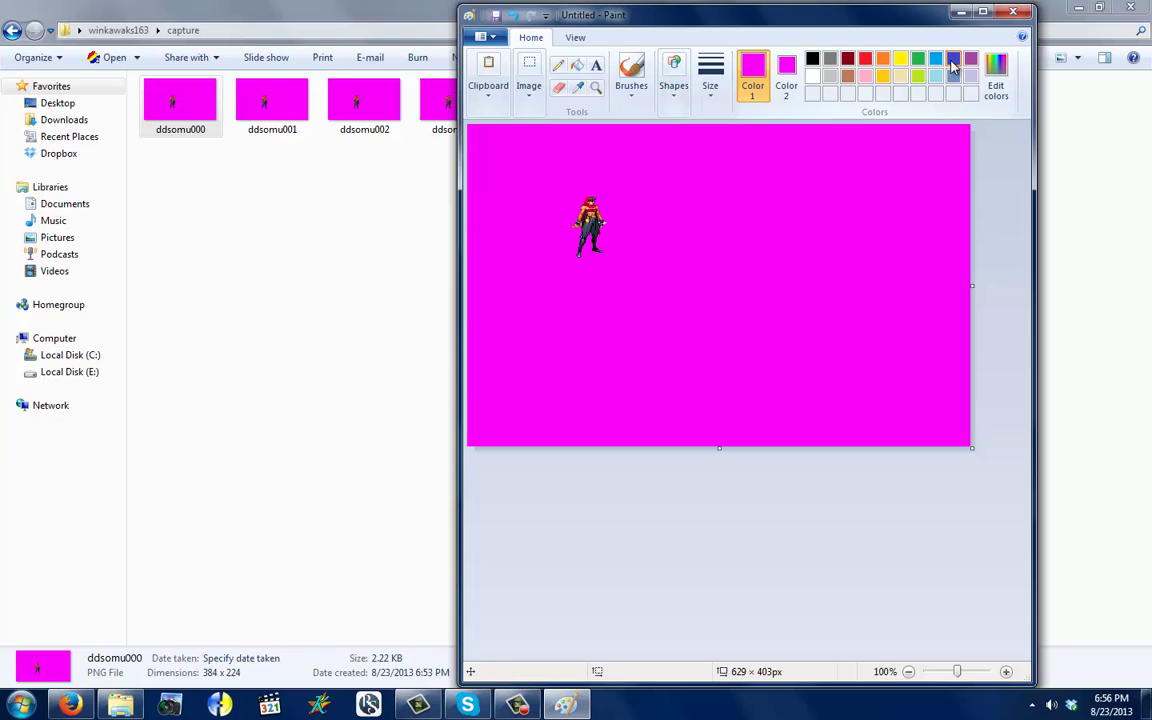
click(952, 61)
drag(499, 276, 681, 279)
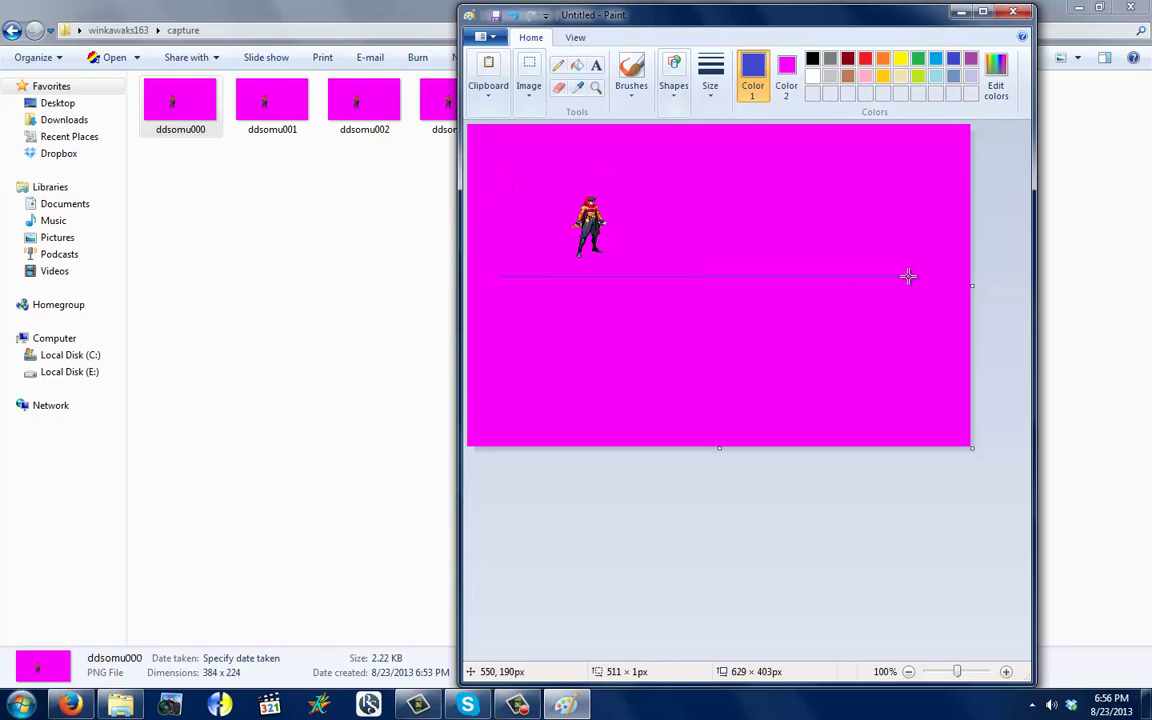
Add the ddsomu001 frame with transparent selection and place it beside the first sprite
right_click(246, 99)
click(283, 141)
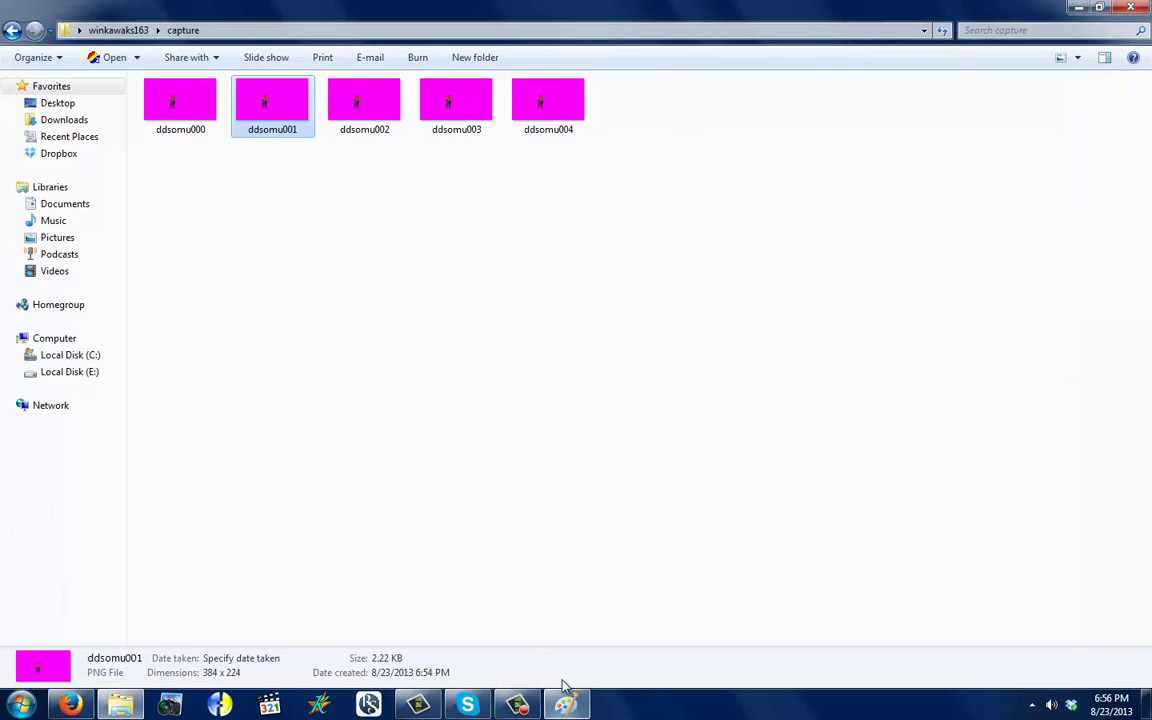
click(566, 704)
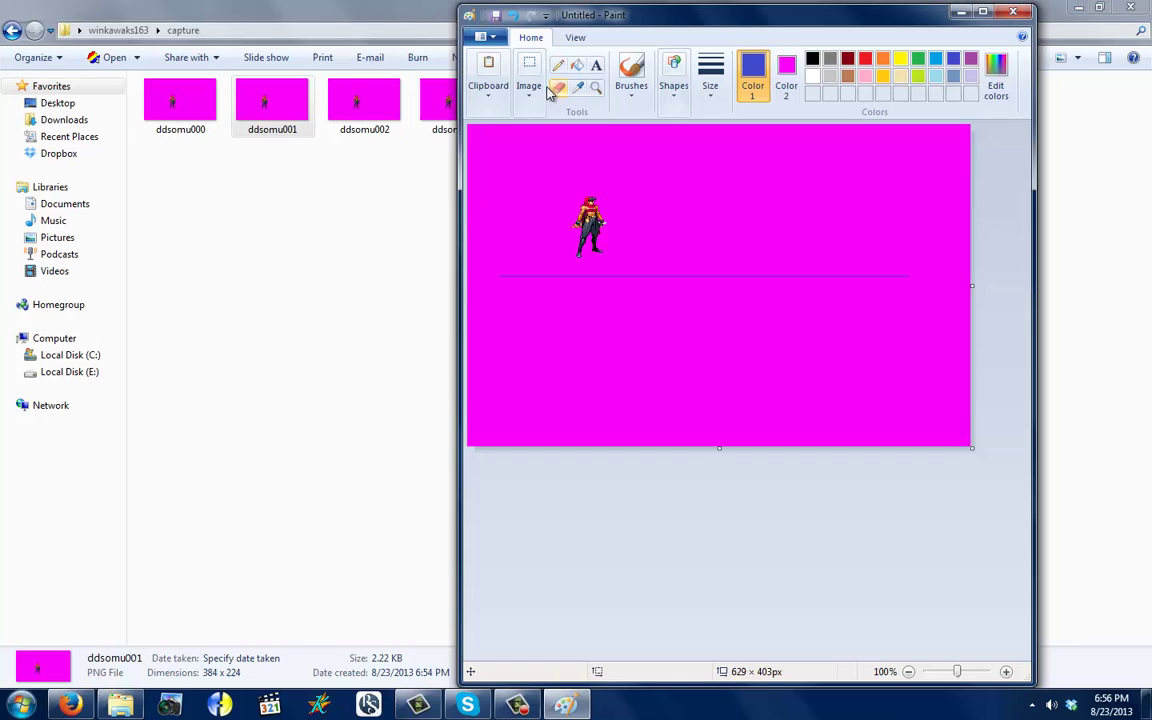
click(528, 78)
click(536, 165)
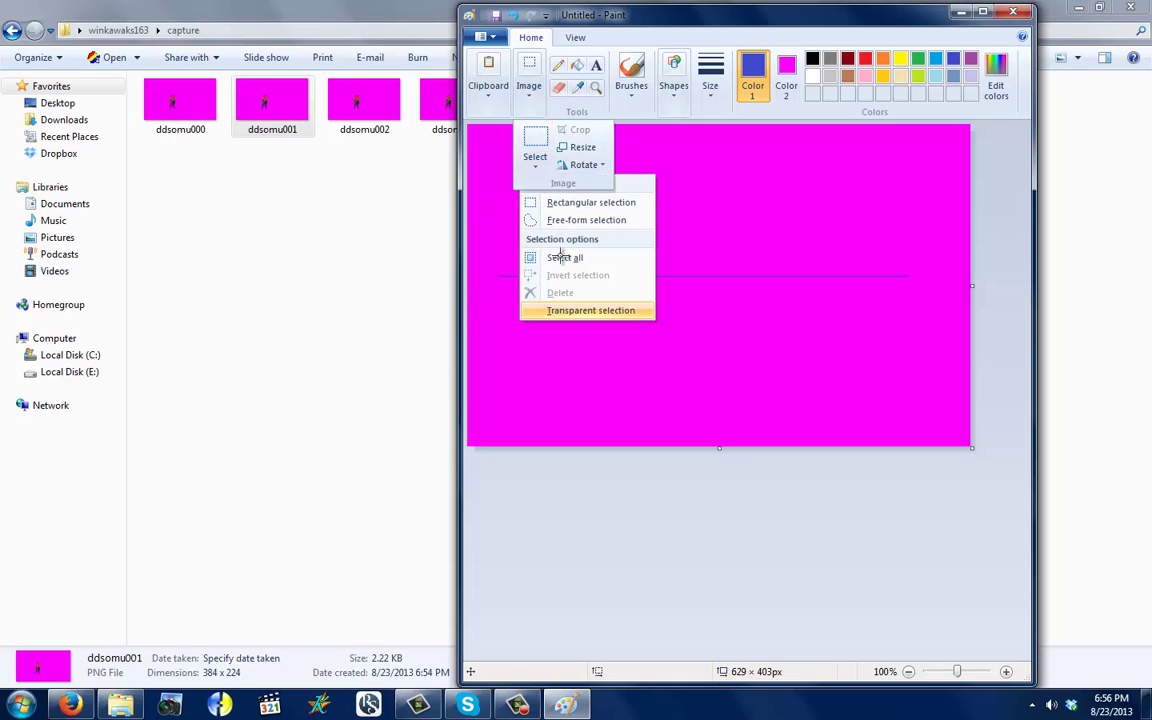
click(563, 306)
mouse_move(533, 203)
mouse_down()
mouse_move(625, 210)
mouse_move(588, 205)
mouse_up()
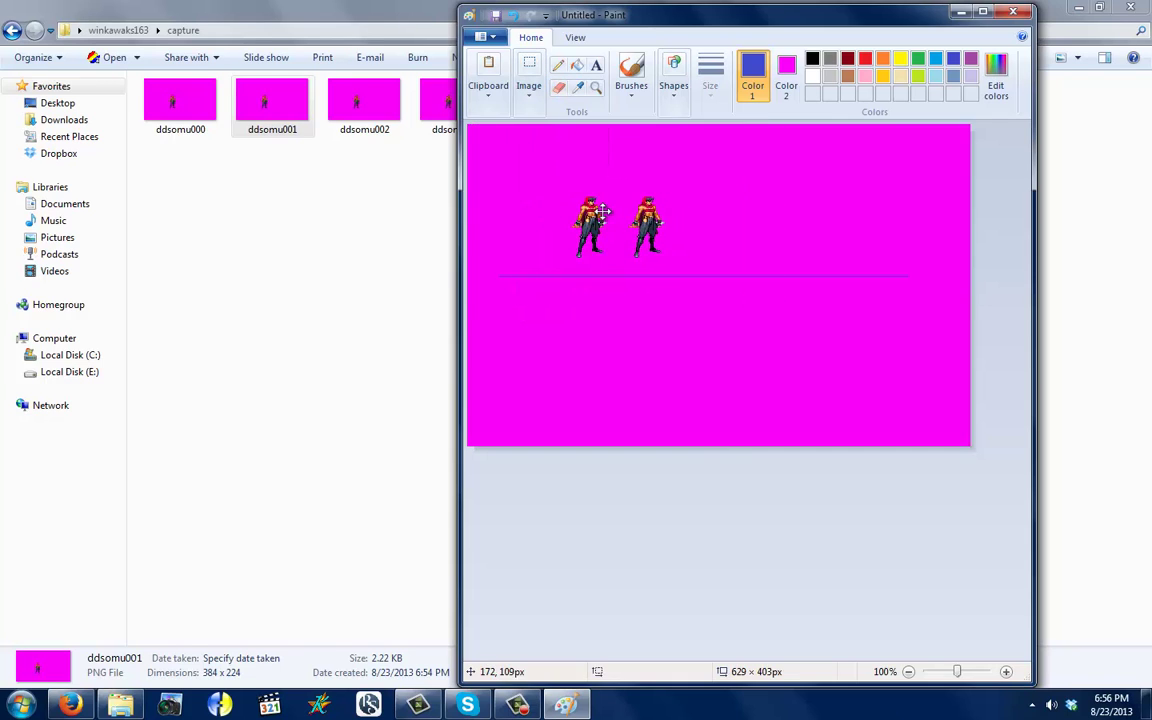
Copy ddsomu002 and paste it as the third sprite next to the others
right_click(352, 84)
click(388, 127)
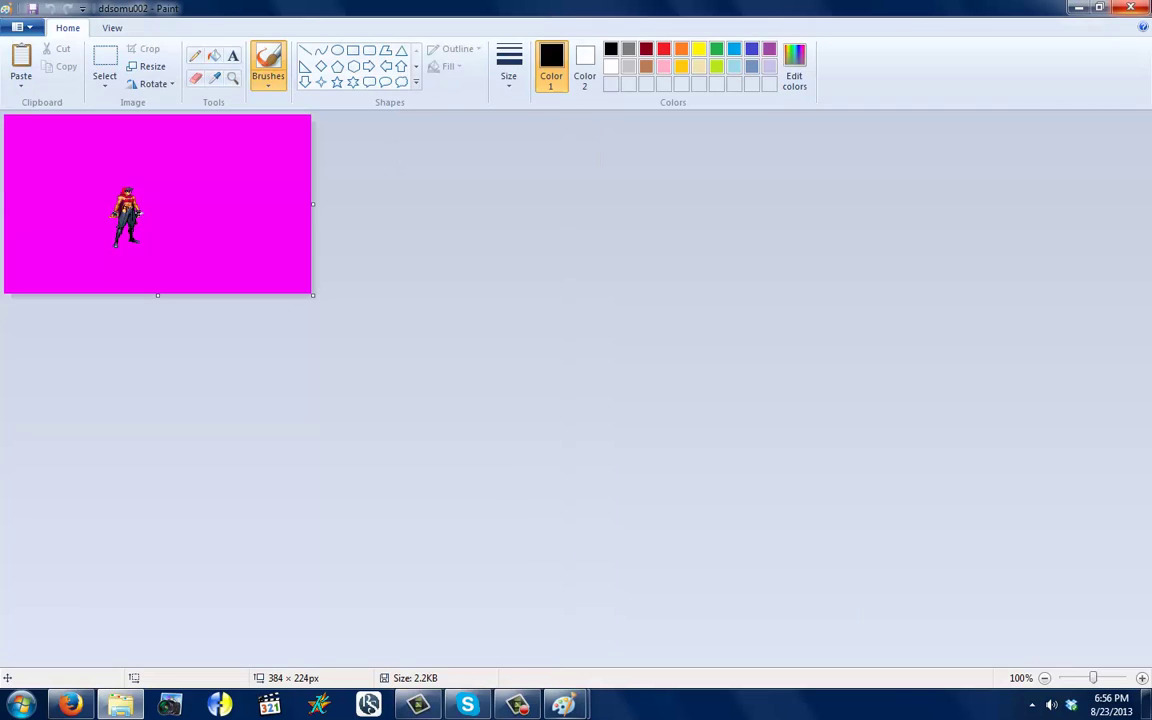
key(ctrl+a)
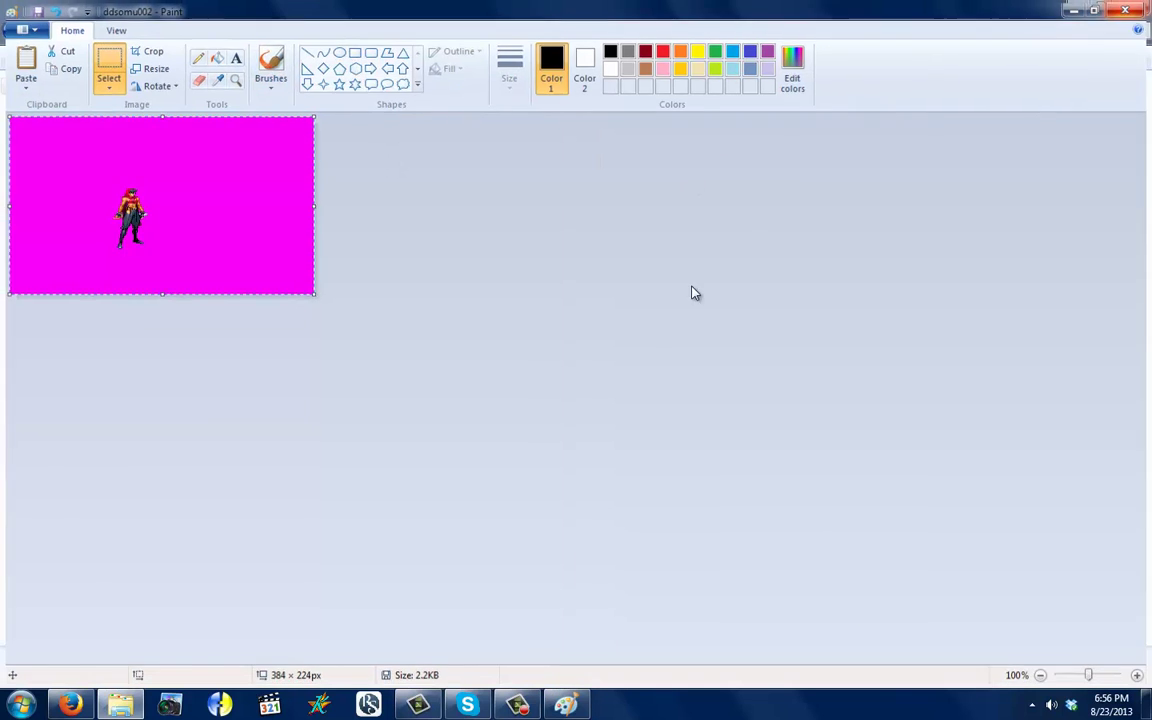
key(alt+Tab)
click(565, 705)
key(ctrl+v)
mouse_move(653, 270)
mouse_down()
mouse_move(537, 224)
mouse_move(690, 230)
mouse_up()
Copy ddsomu003 and place it as the fourth sprite in the row
click(424, 3)
click(437, 175)
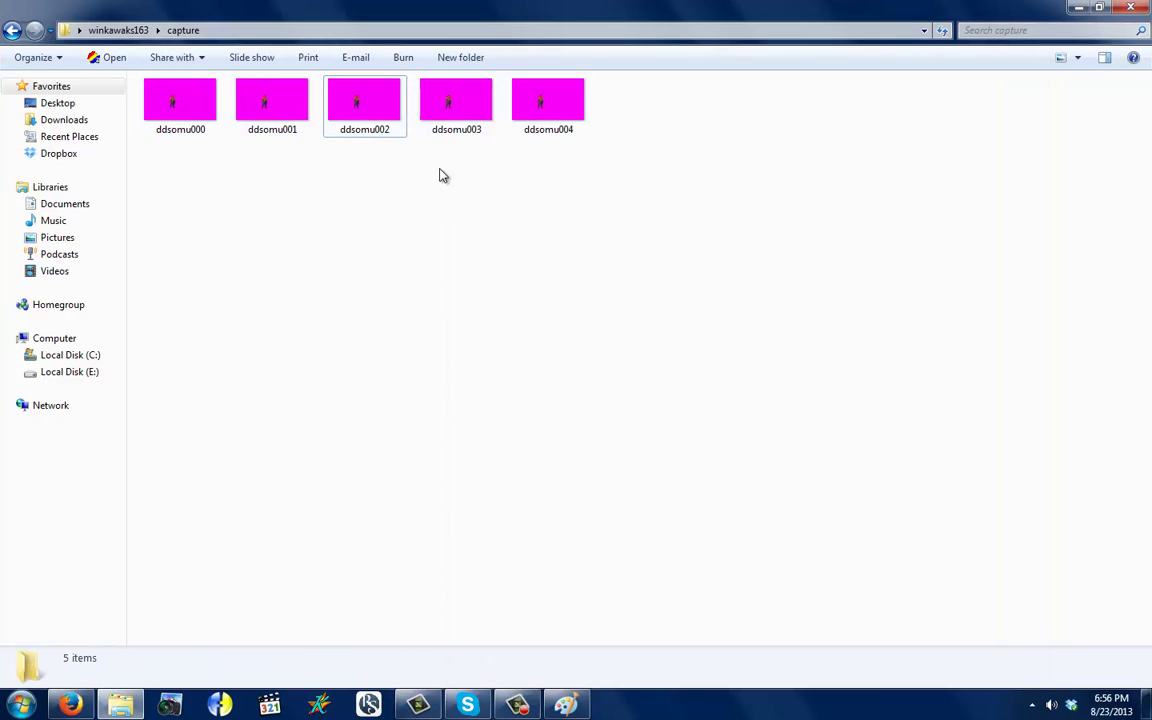
right_click(477, 119)
click(505, 163)
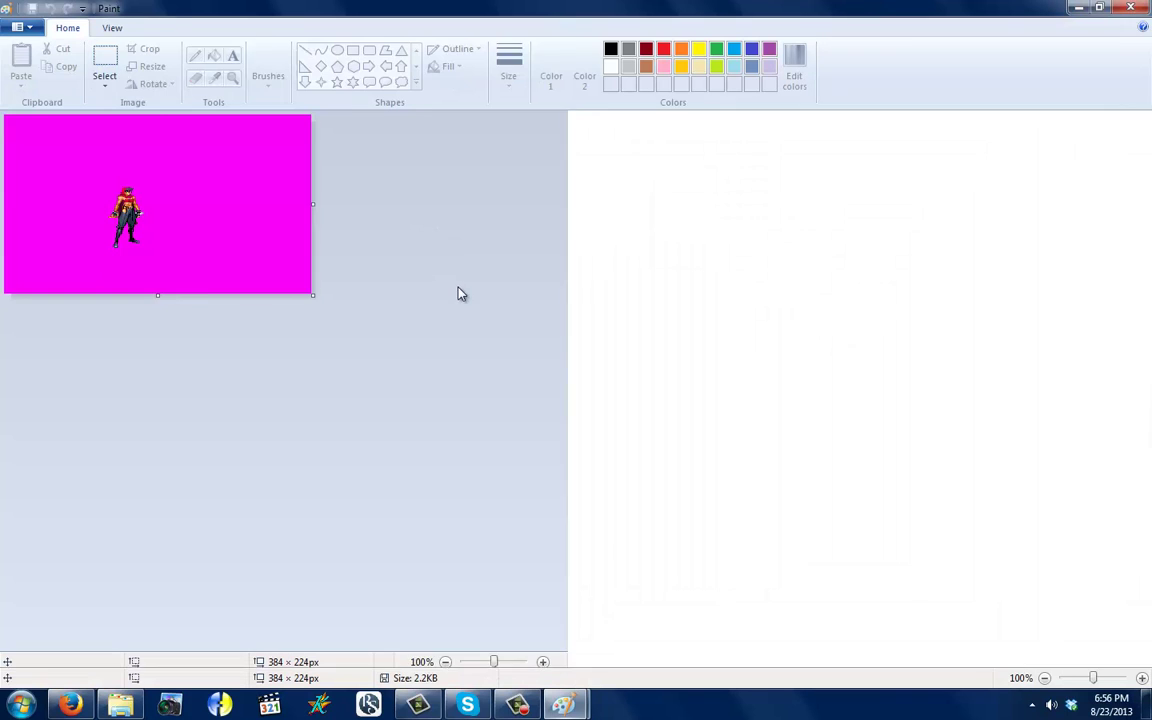
key(ctrl+c)
key(alt+F4)
key(alt+Tab)
key(ctrl+v)
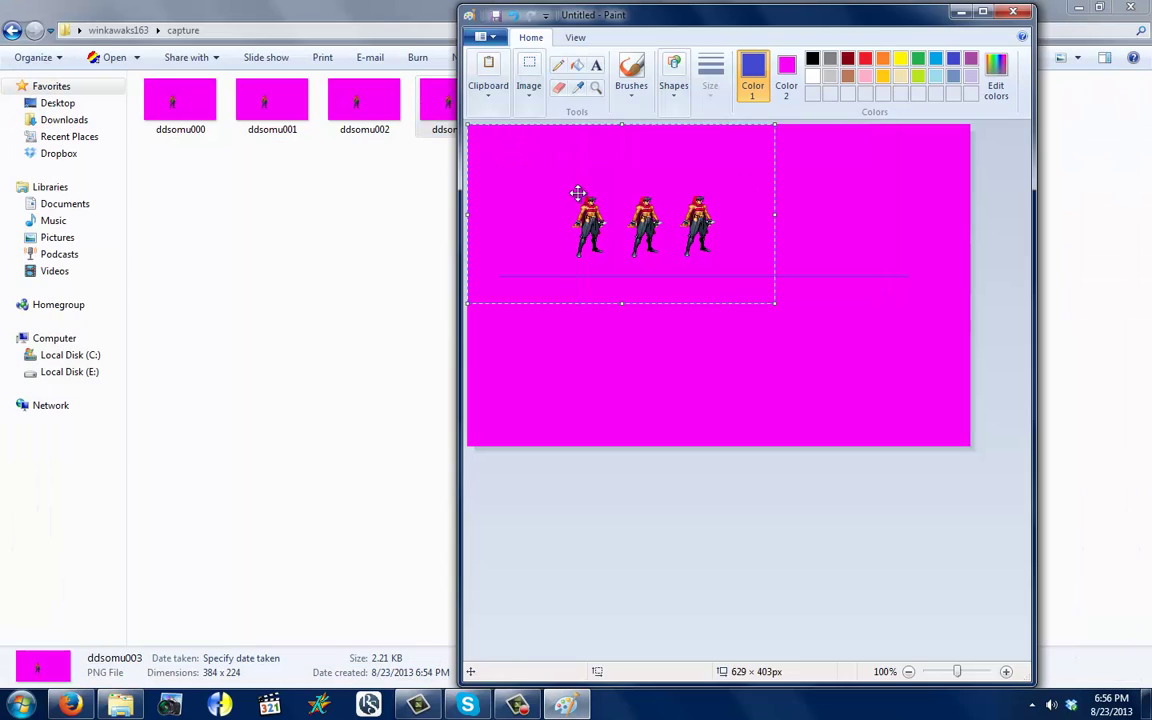
drag(595, 200, 753, 197)
Copy ddsomu004, place it as the fifth sprite on the right, and magnify the sheet
key(alt+Tab)
click(527, 100)
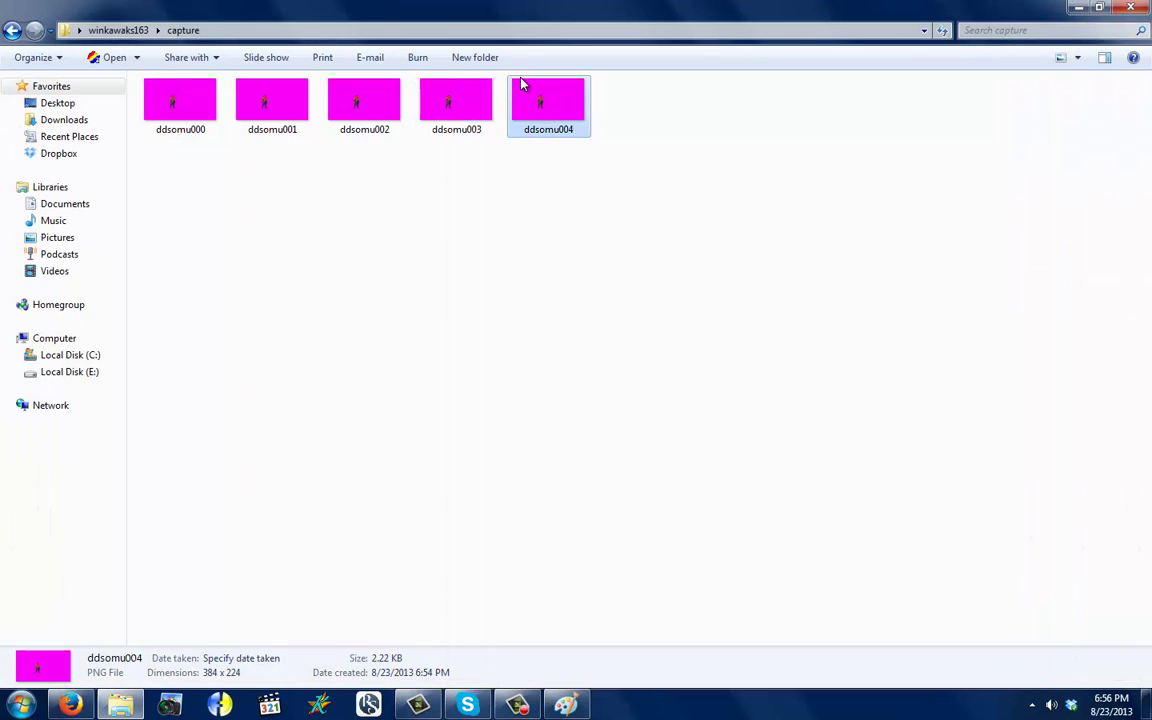
right_click(525, 98)
click(572, 142)
key(ctrl+a)
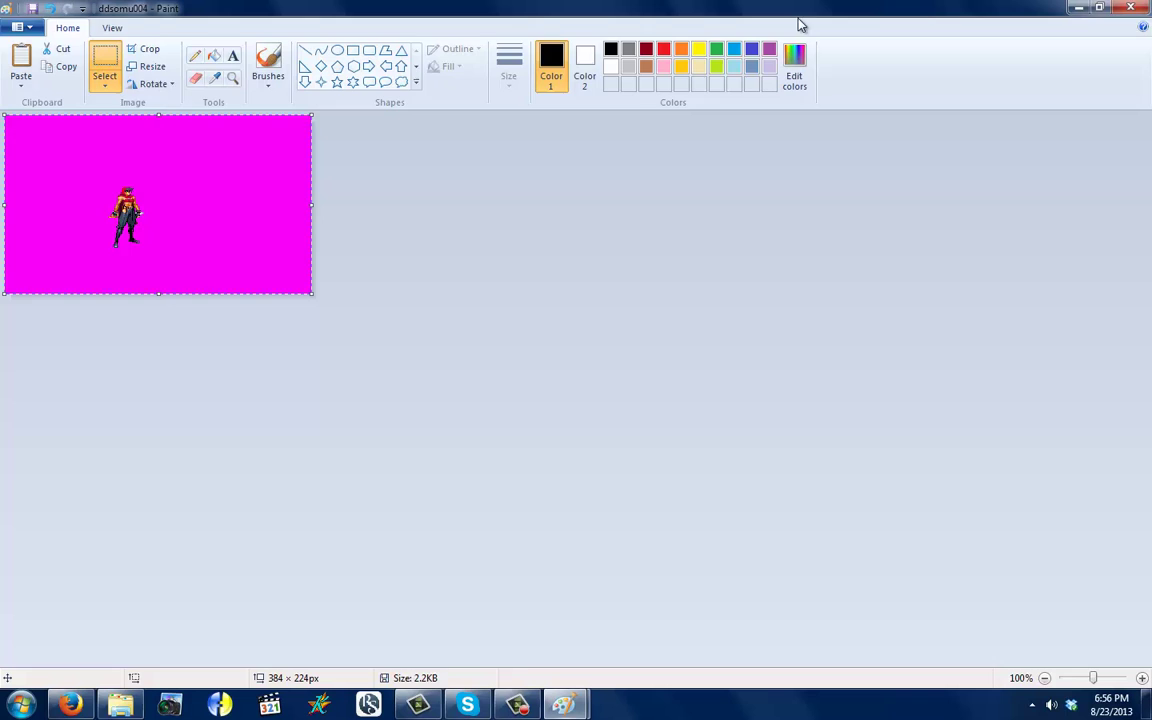
key(alt+F4)
key(alt+Tab)
key(ctrl+v)
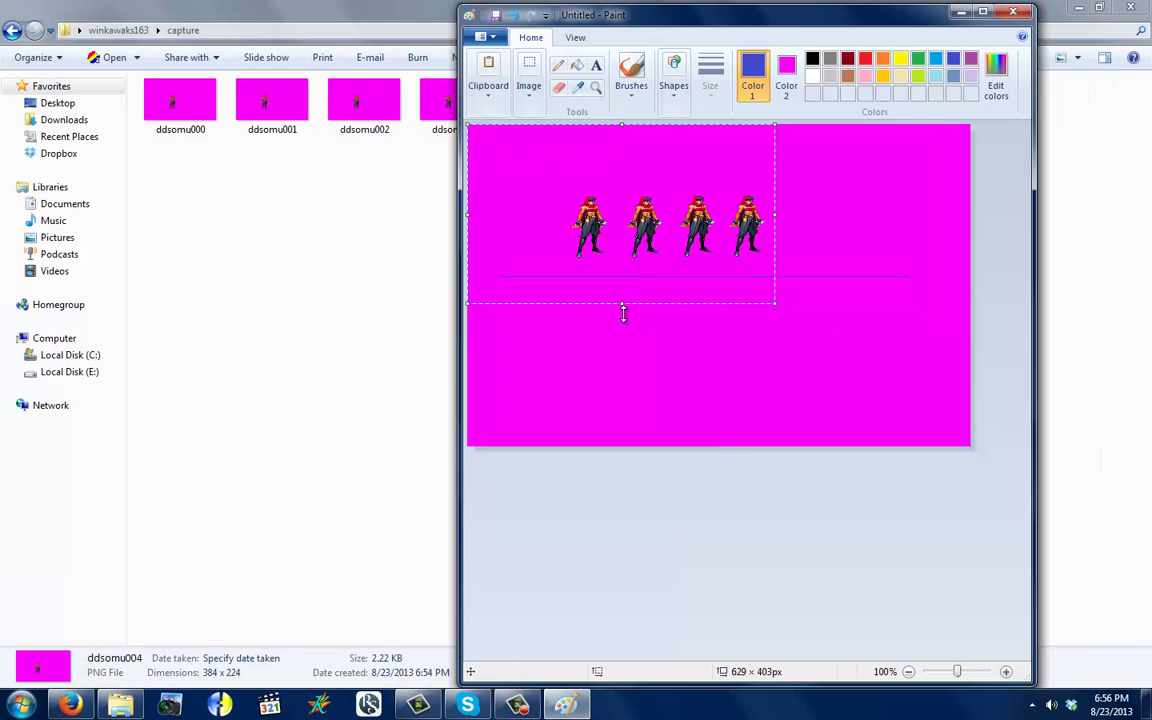
drag(590, 268, 802, 270)
click(575, 37)
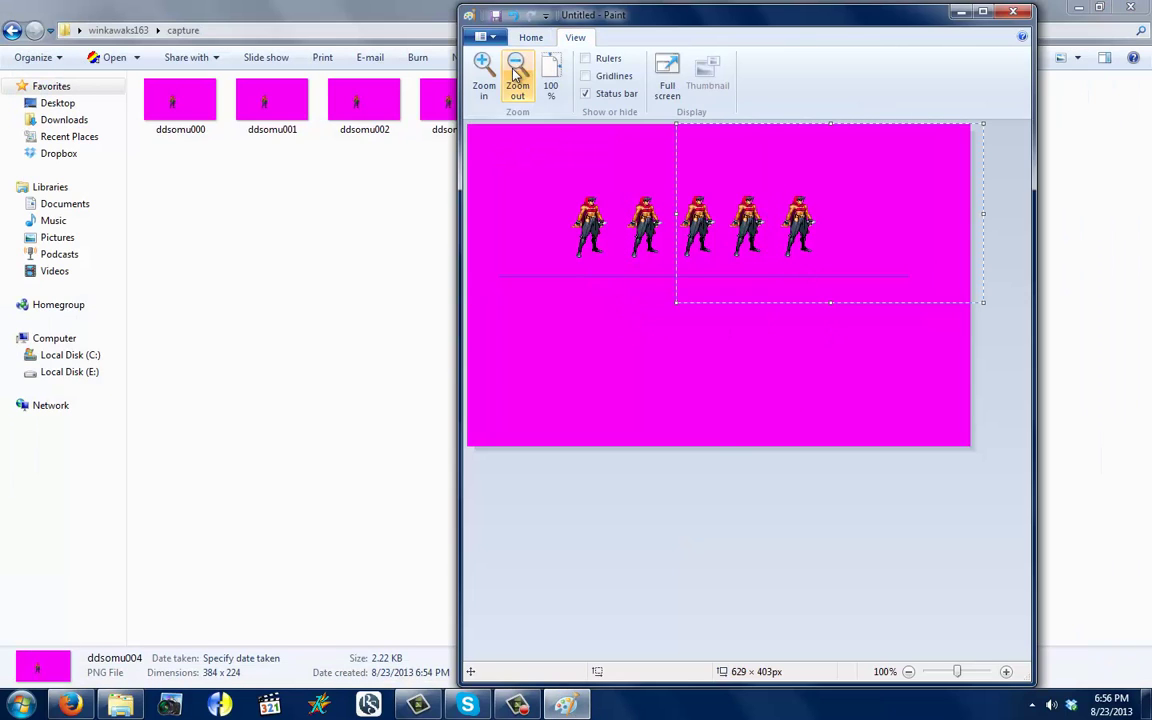
click(484, 70)
click(484, 70)
Maximize Paint and lower the first three sprites so their feet sit on the blue line
double_click(650, 20)
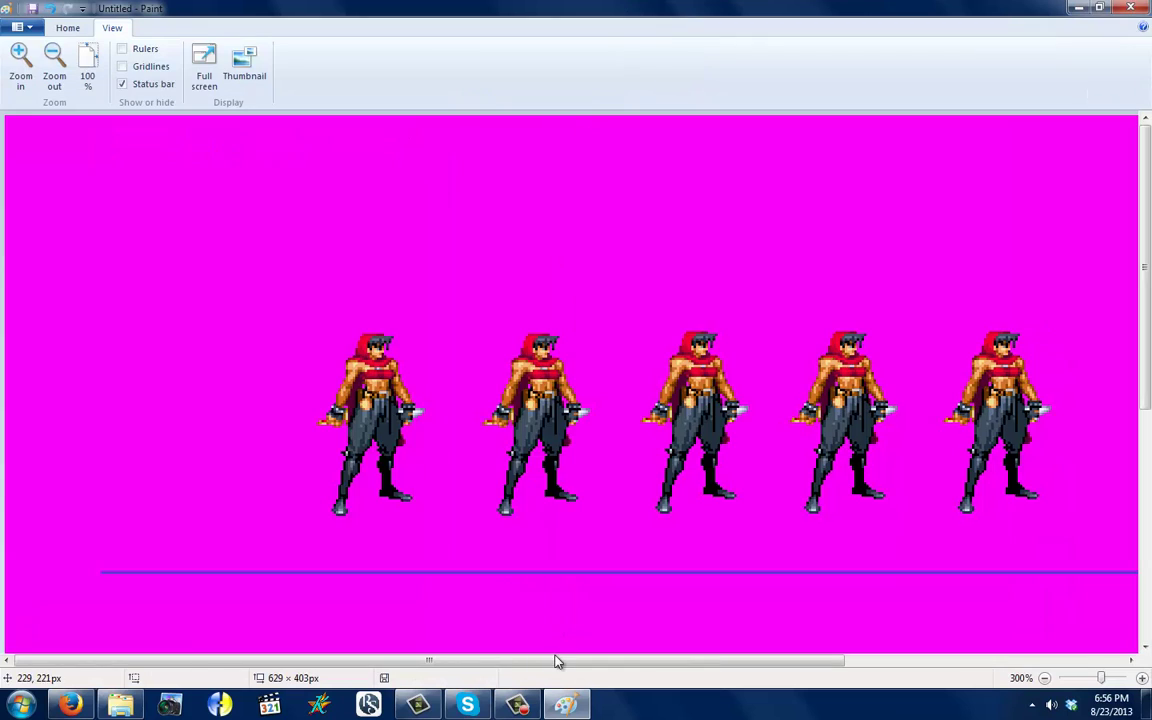
drag(553, 662, 625, 662)
click(67, 27)
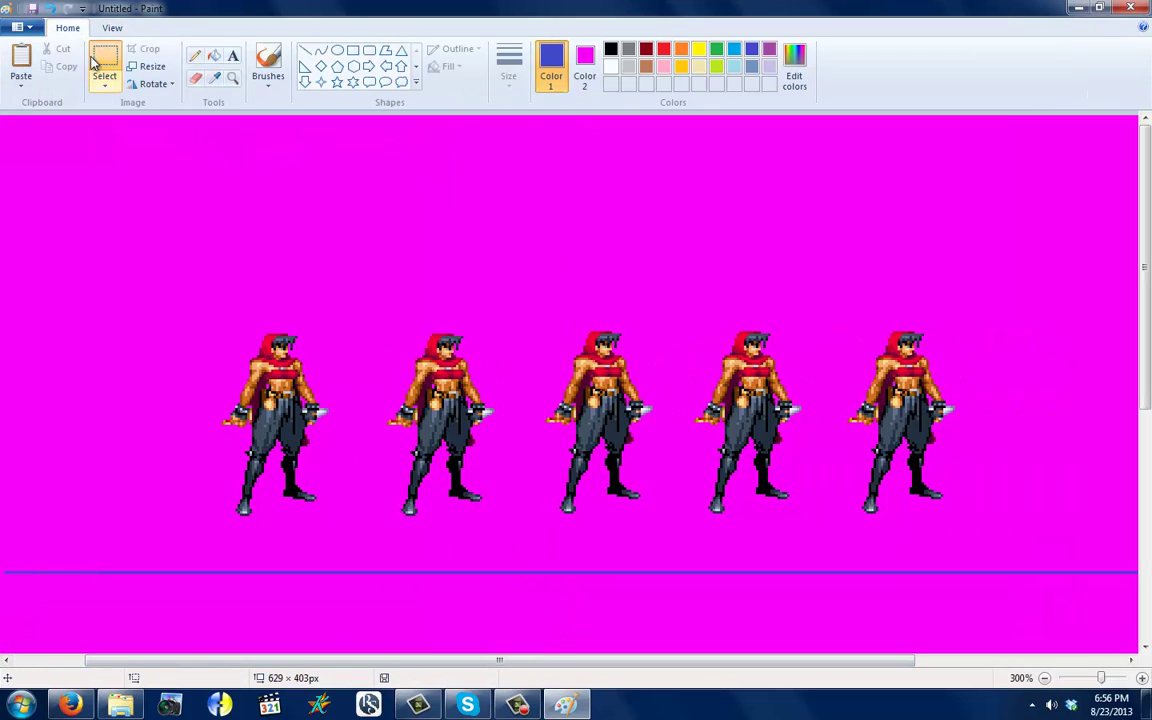
drag(165, 221, 351, 513)
drag(333, 398, 275, 454)
drag(372, 290, 496, 512)
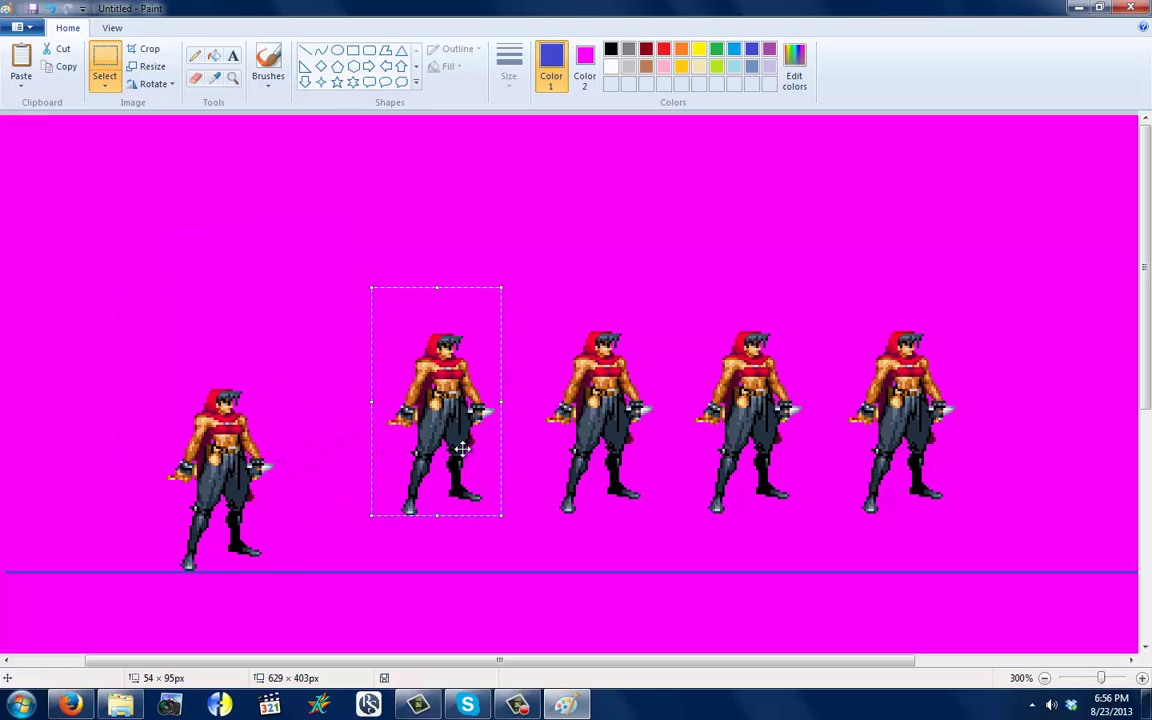
drag(445, 458, 368, 510)
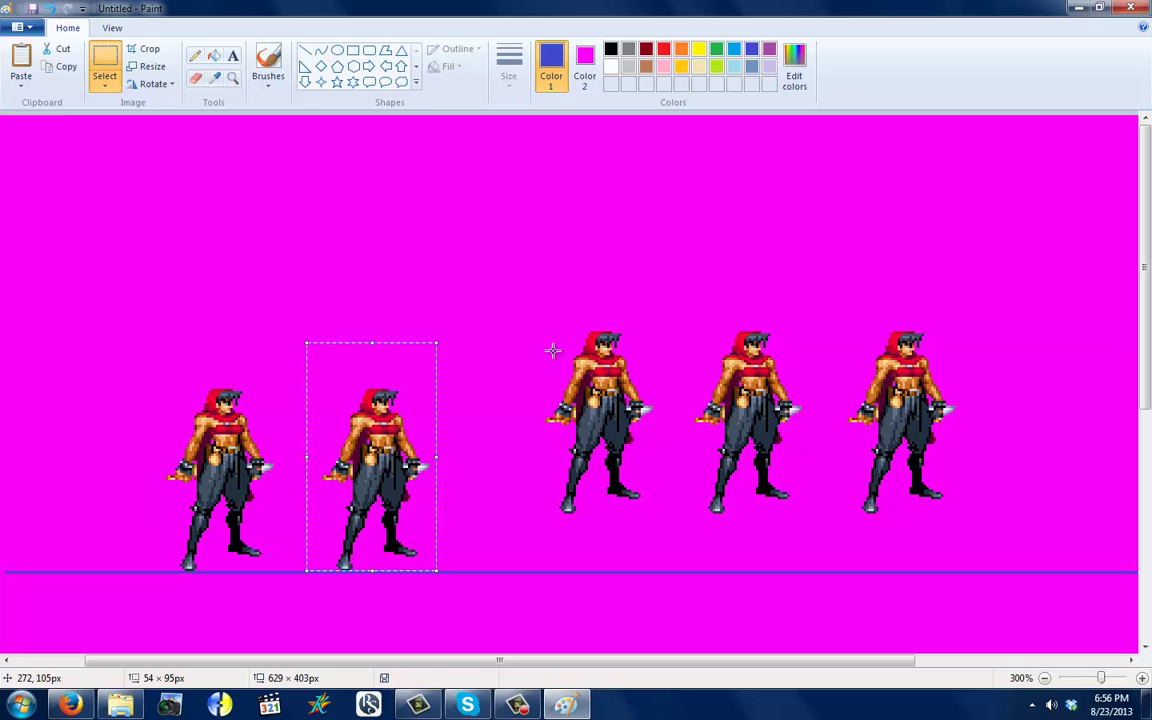
drag(532, 300, 653, 511)
drag(594, 434, 526, 492)
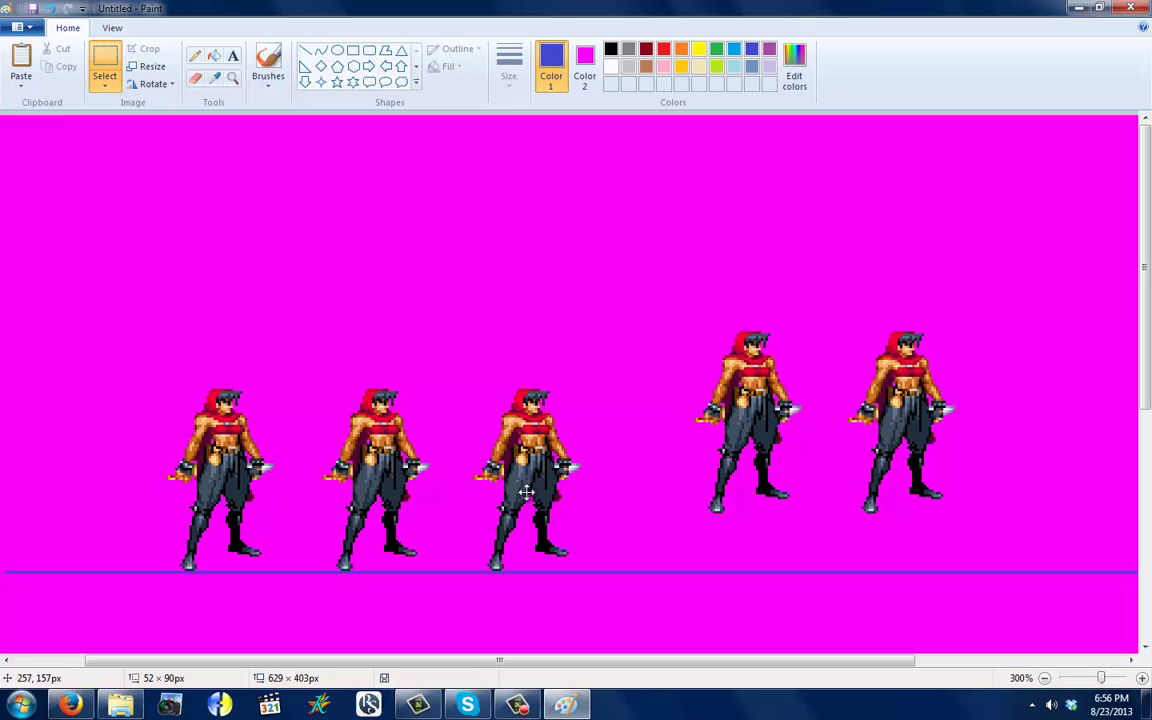
Lower the fourth and fifth sprites onto the blue line, deselect, and return to actual size
drag(664, 285, 806, 514)
drag(745, 420, 702, 475)
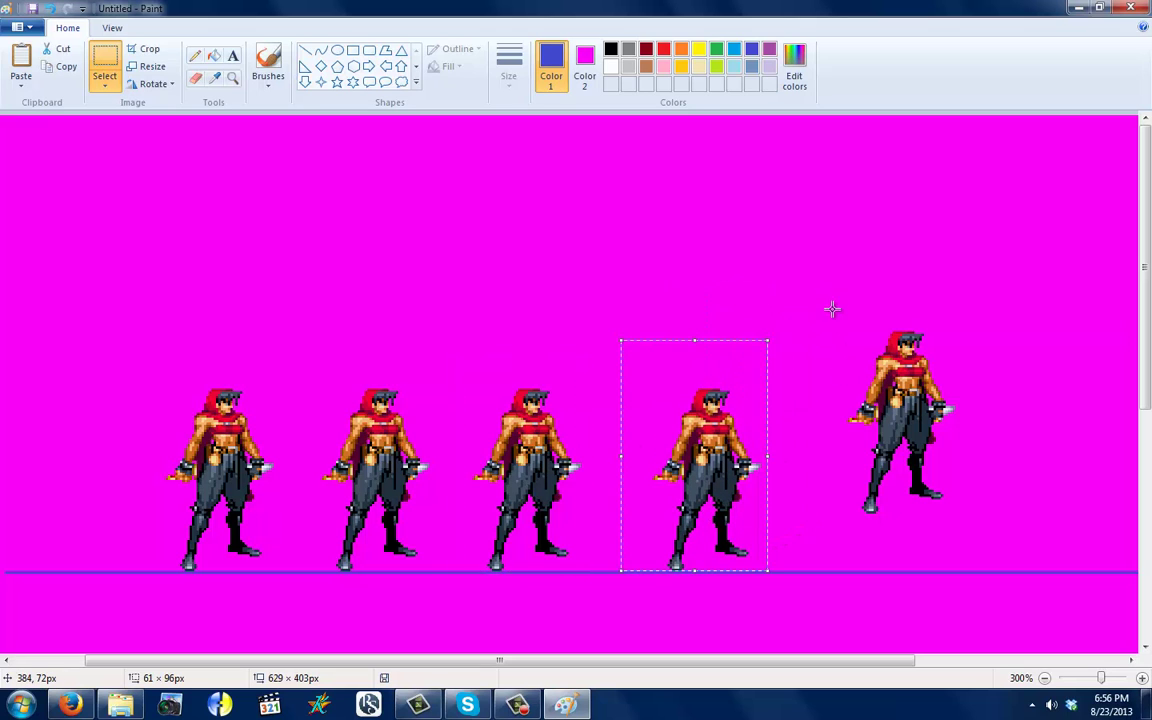
drag(831, 290, 962, 511)
drag(928, 451, 918, 513)
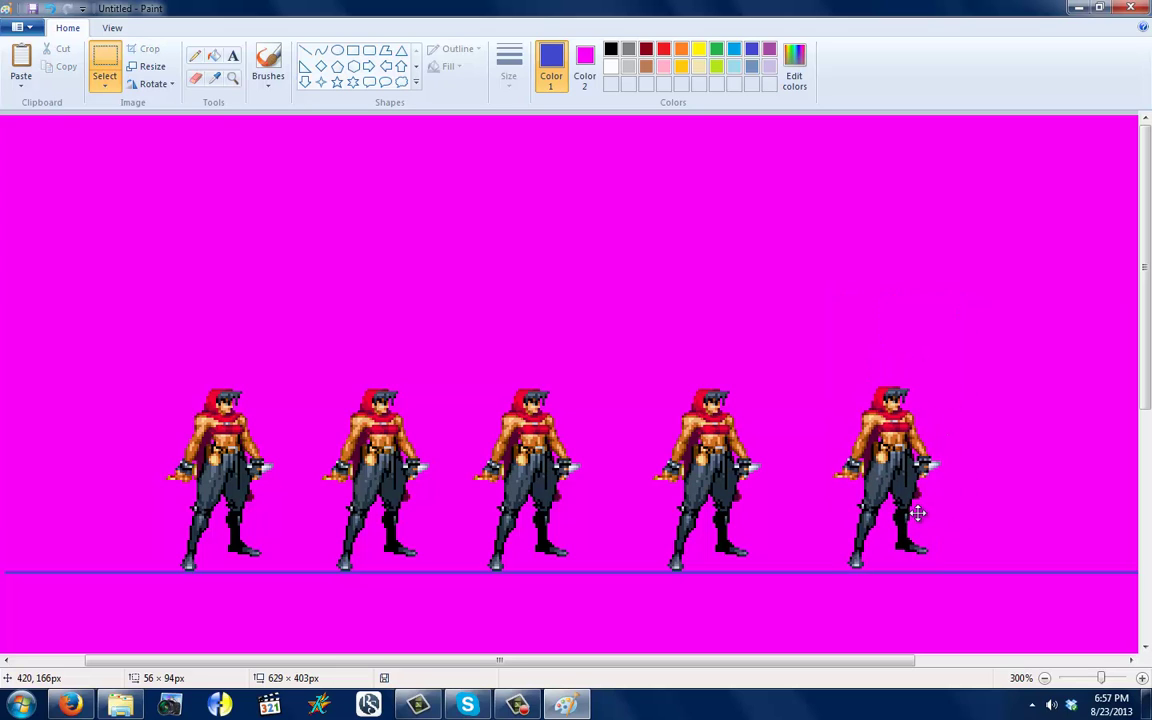
click(732, 241)
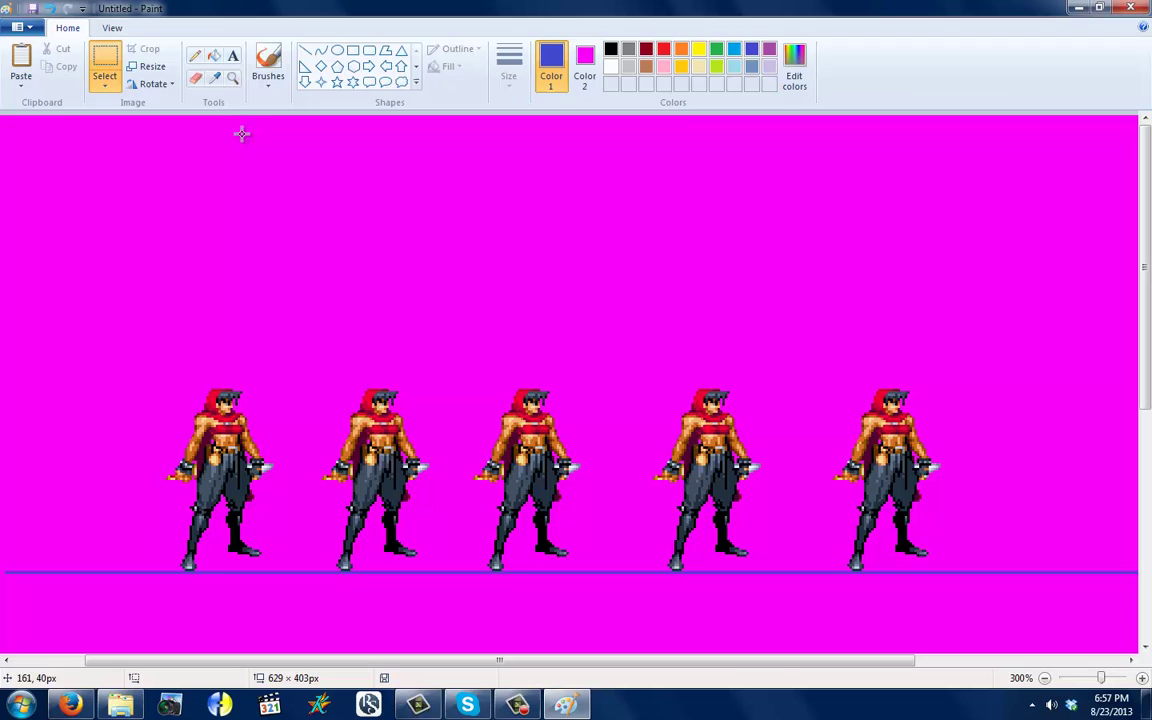
click(112, 28)
click(88, 70)
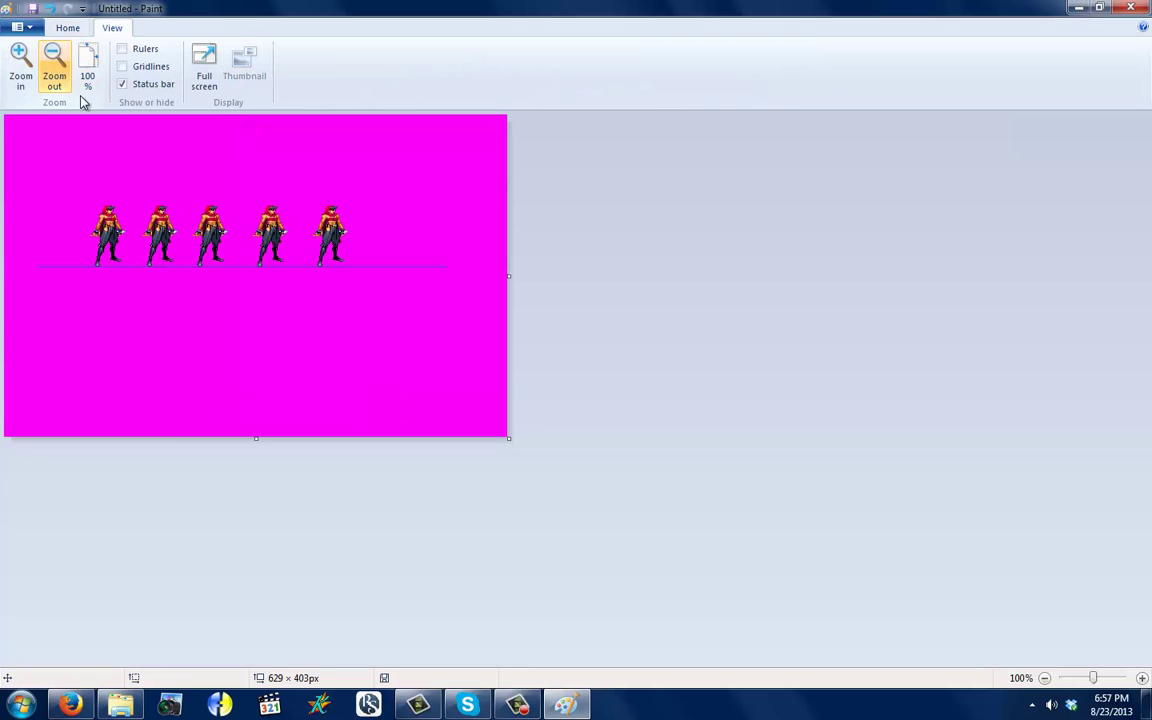
At 200% zoom, fill the blue guide line with the pink secondary colour, then reset to 100%
click(20, 64)
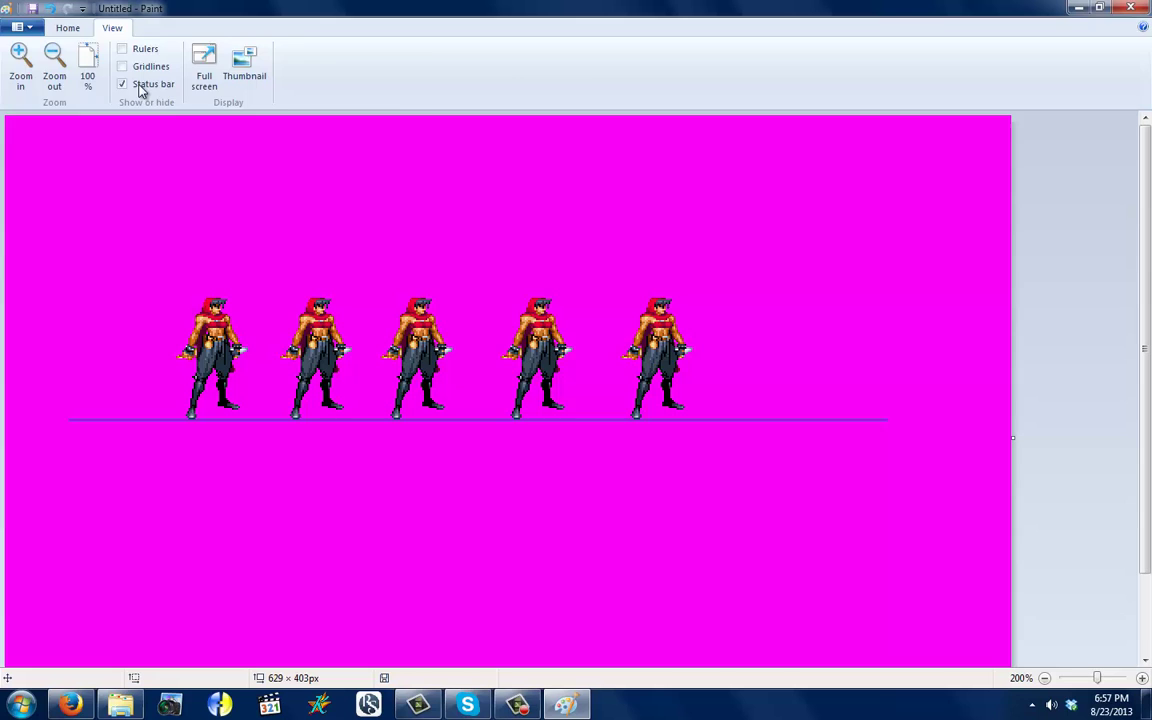
click(80, 30)
click(213, 57)
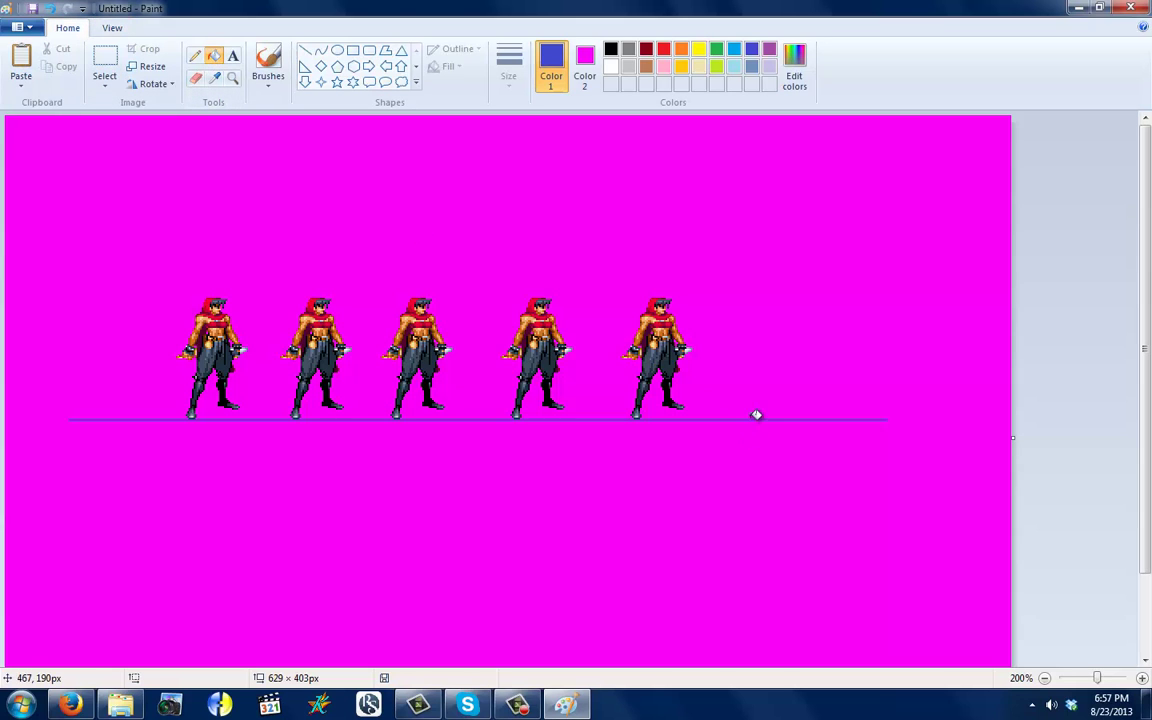
right_click(757, 419)
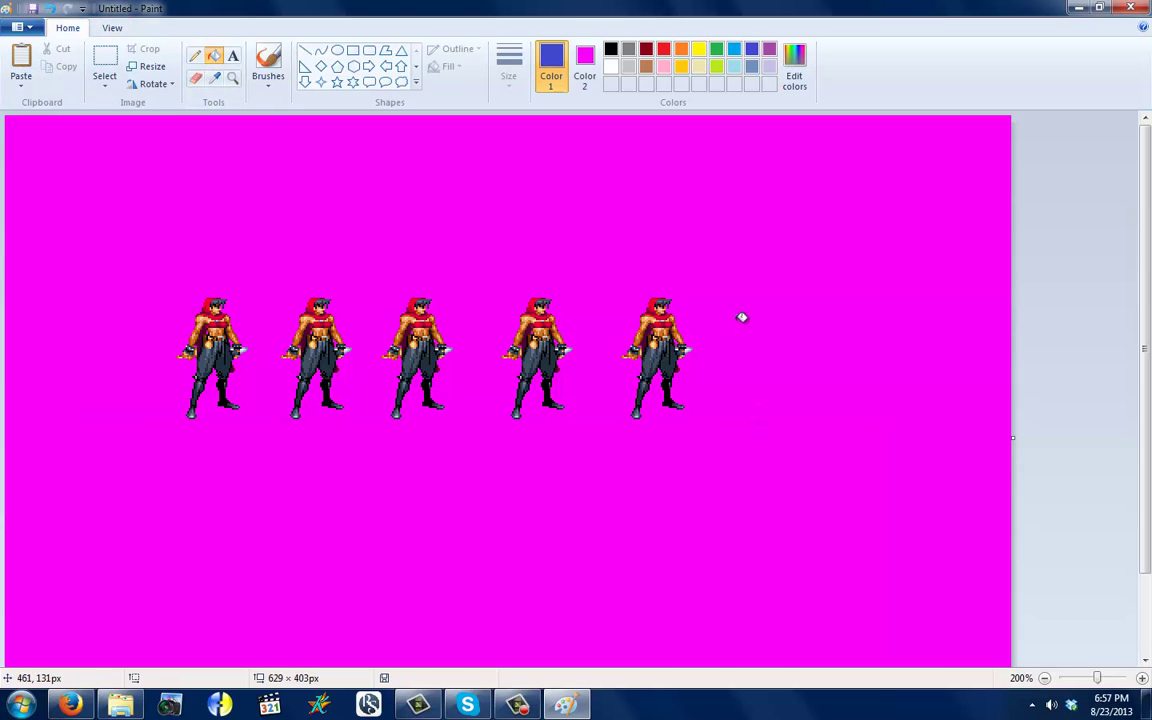
click(112, 28)
click(88, 72)
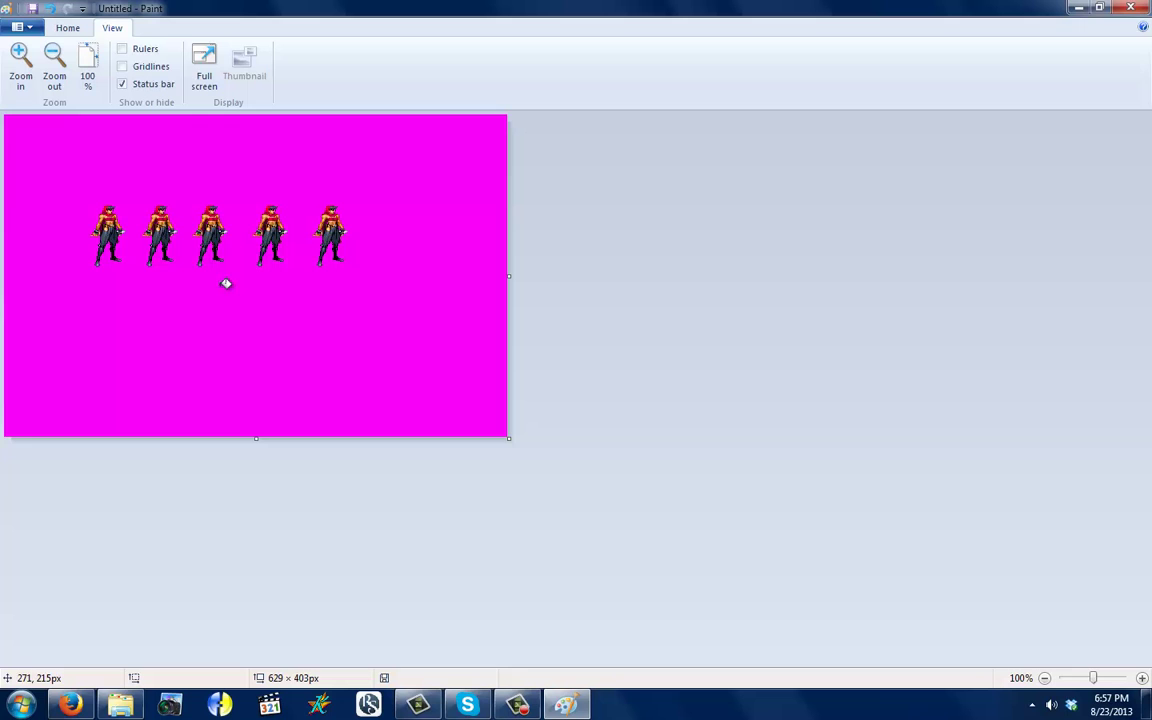
Close the sprite sheet without saving and return Explorer to the winkawaks163 folder
click(1131, 8)
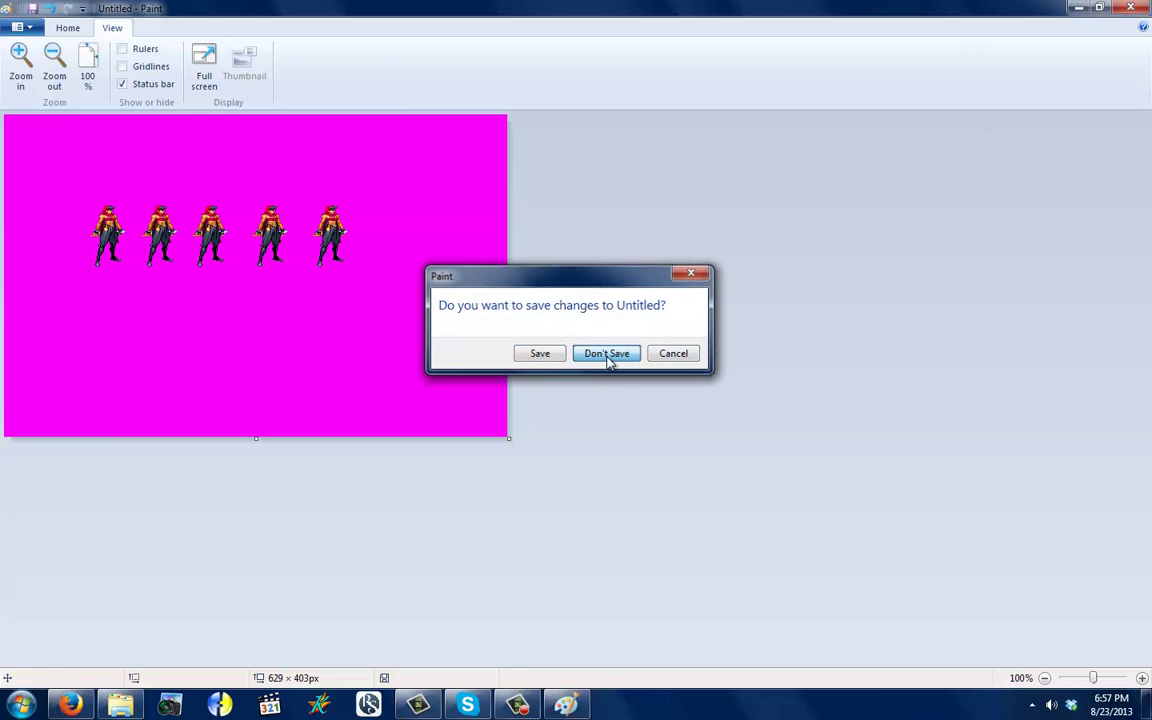
click(607, 353)
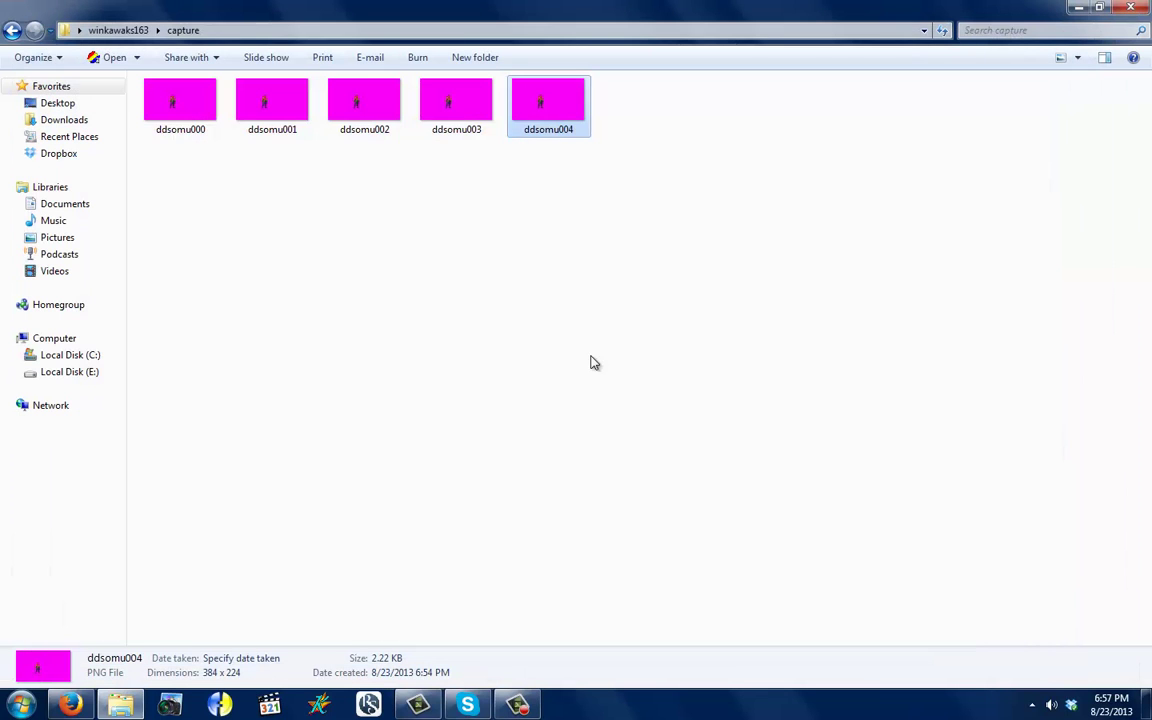
click(14, 31)
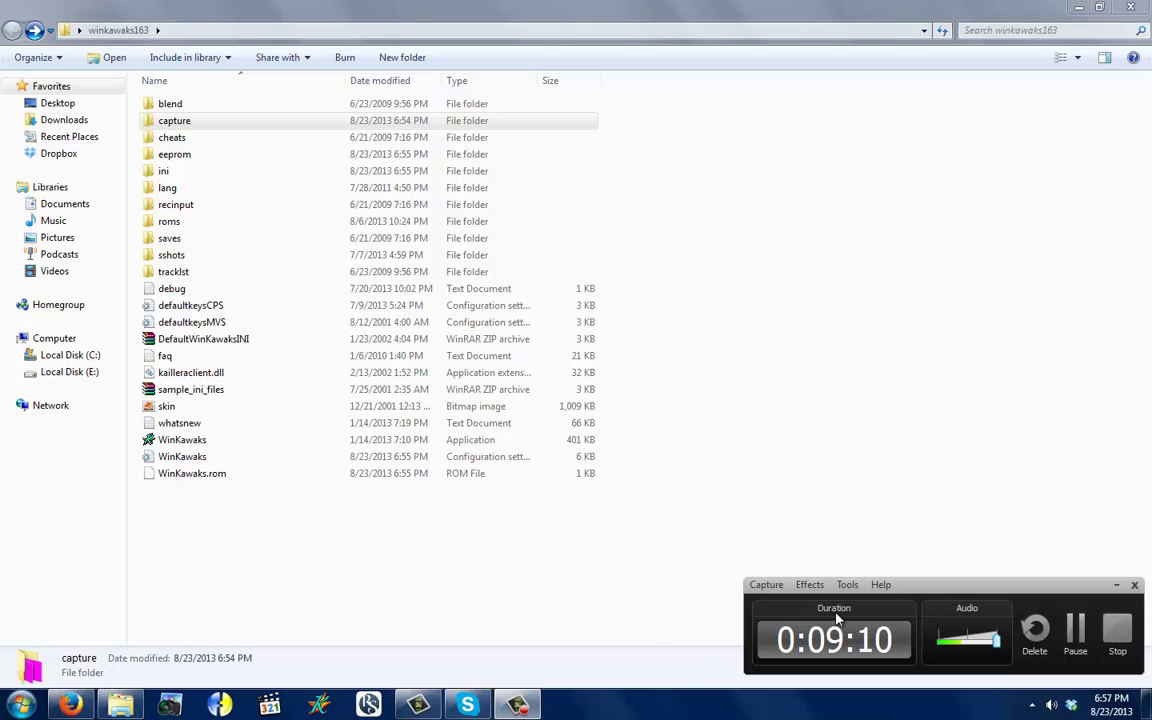